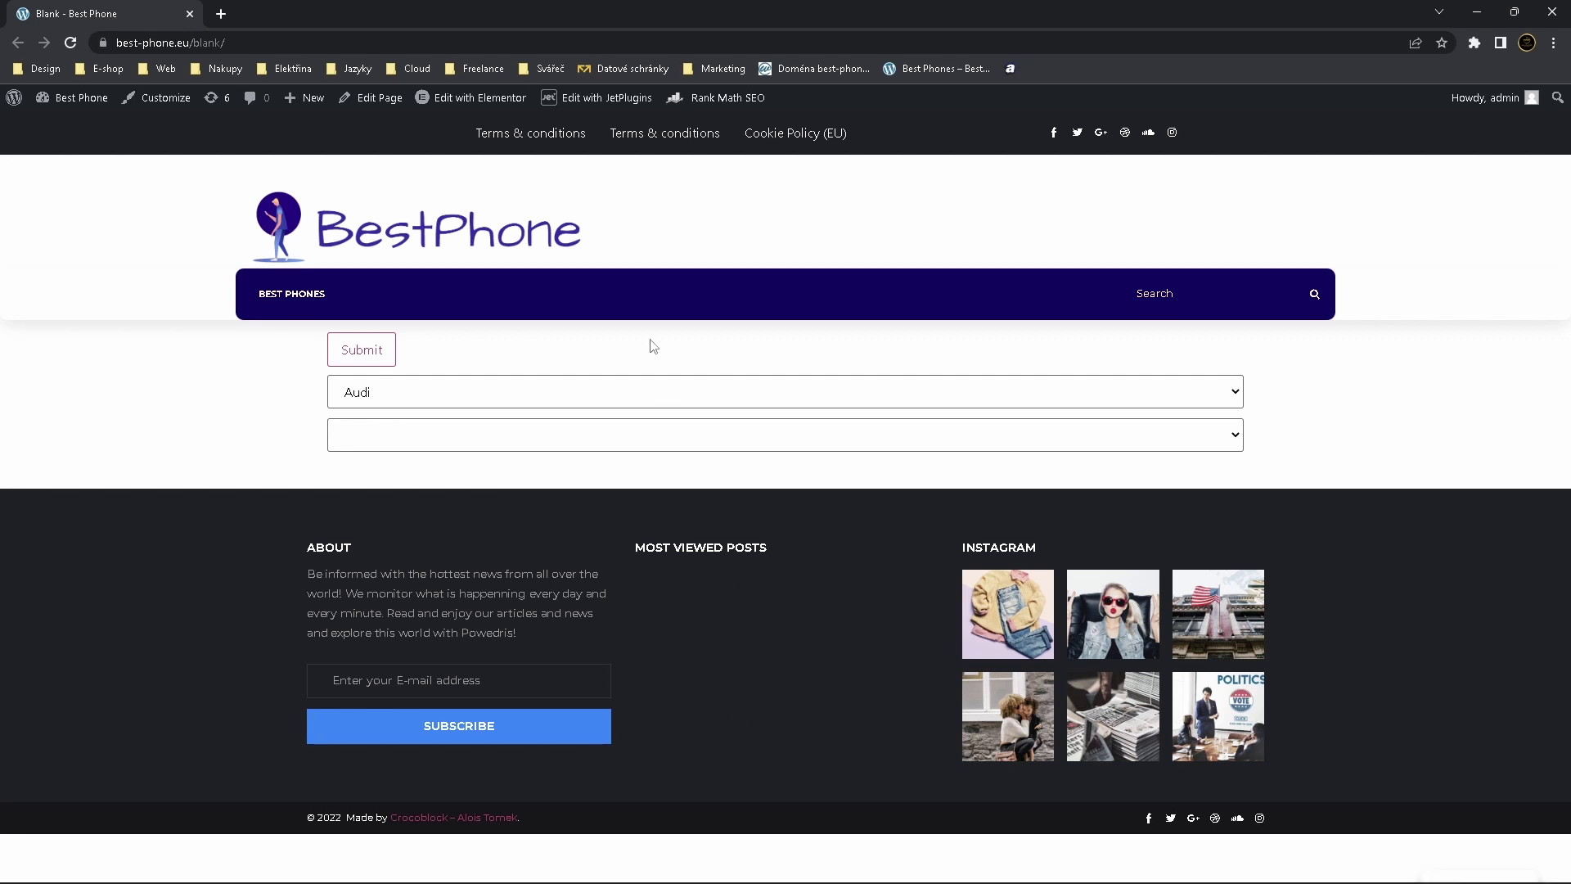
Pick Volkswagen as the car make, check its models Golf, Polo and Passat, then switch back to Audi
left_click(616, 390)
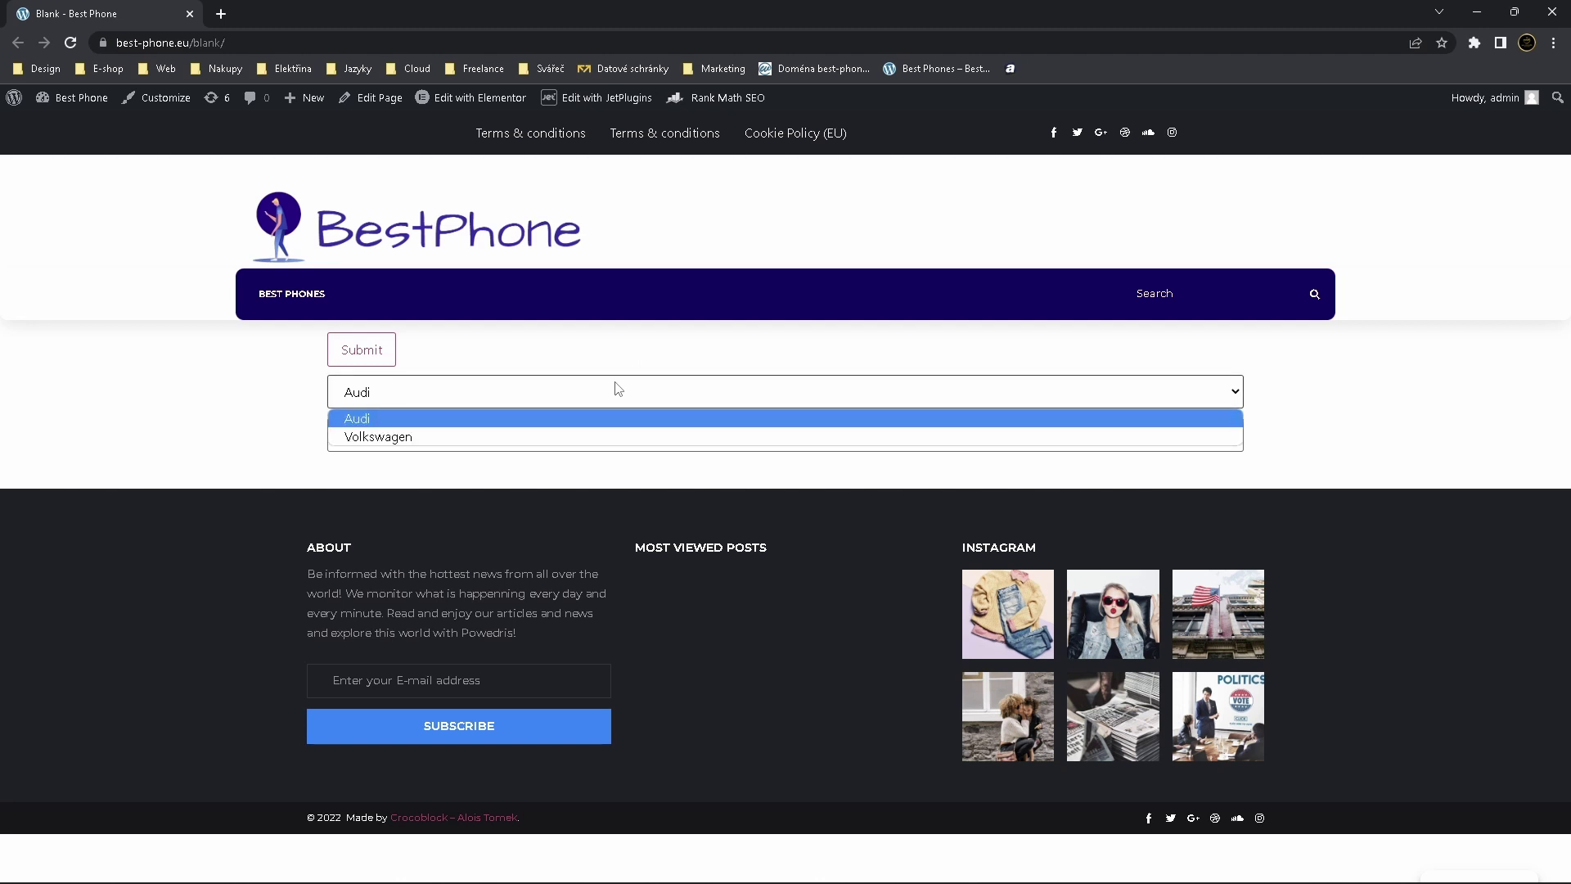
left_click(386, 437)
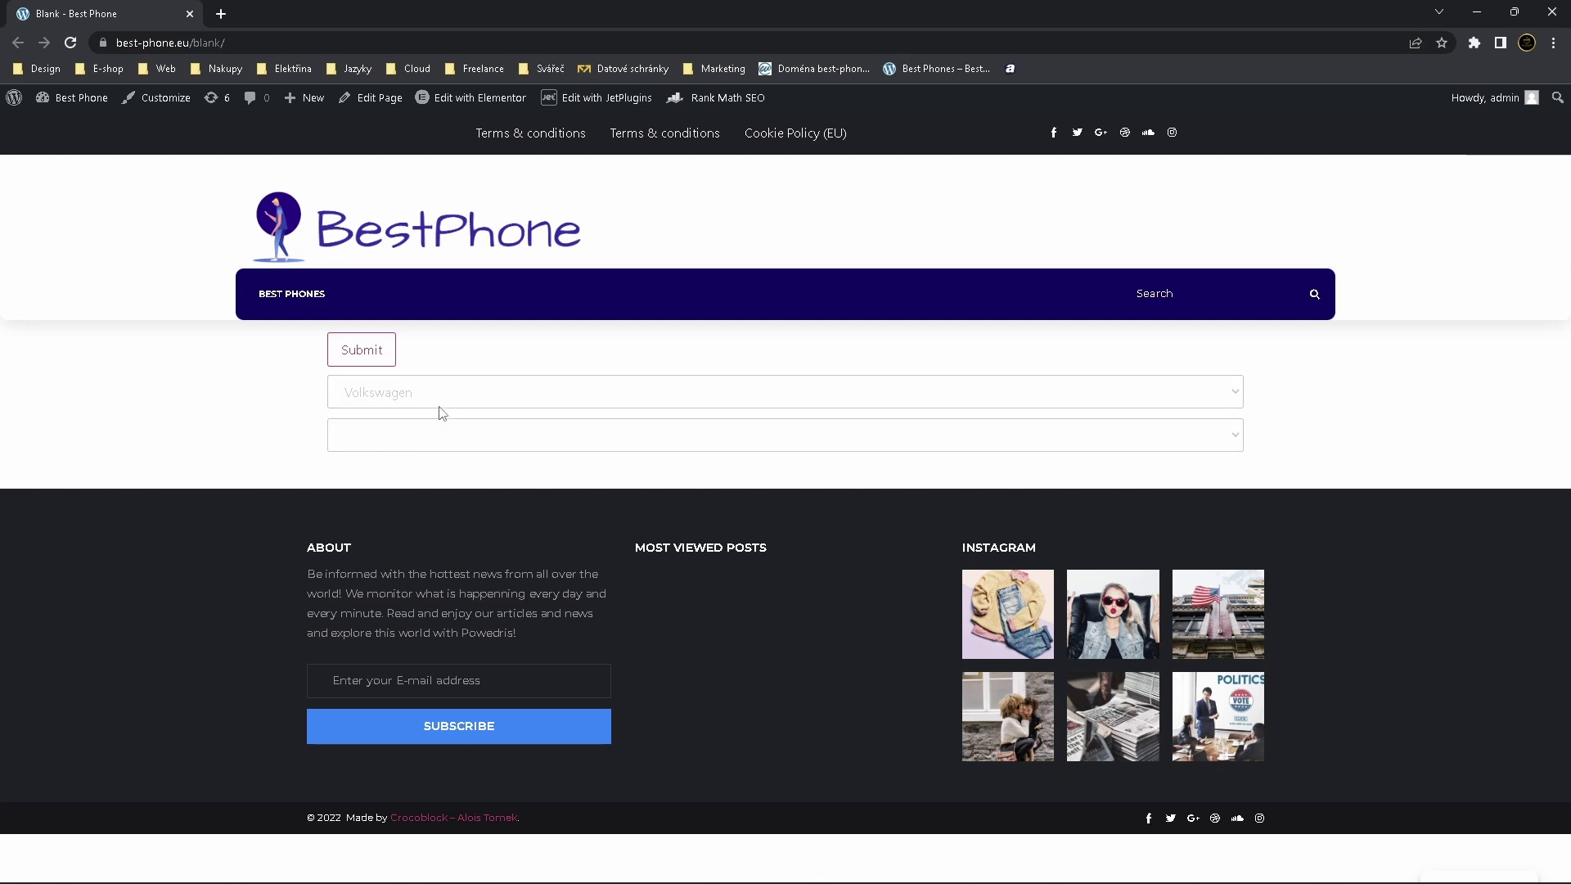
left_click(445, 441)
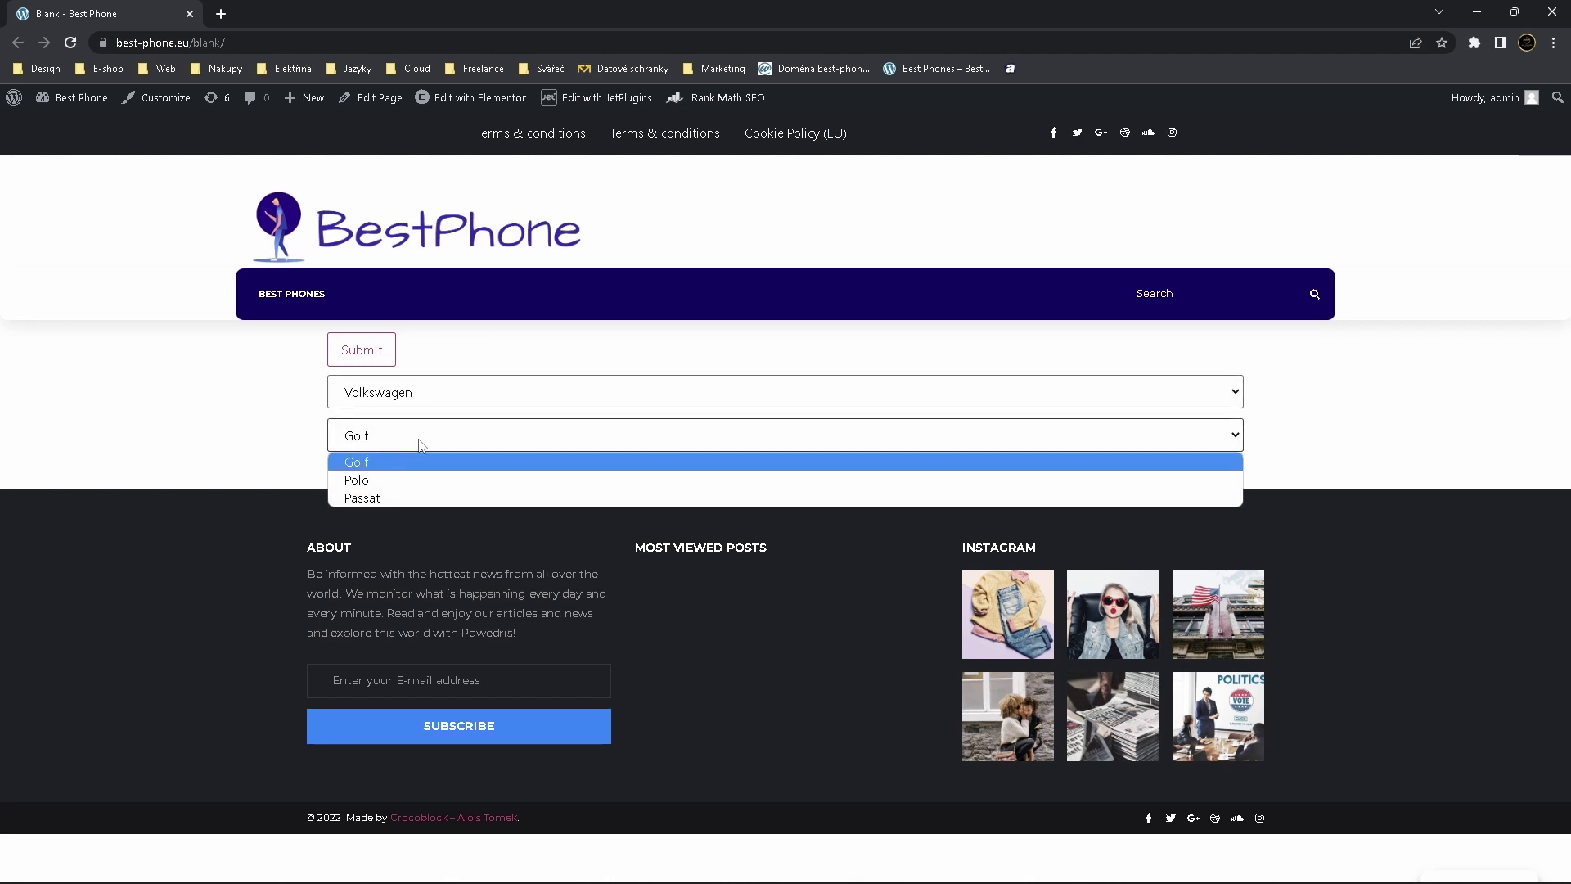
left_click(475, 411)
left_click(473, 405)
left_click(438, 420)
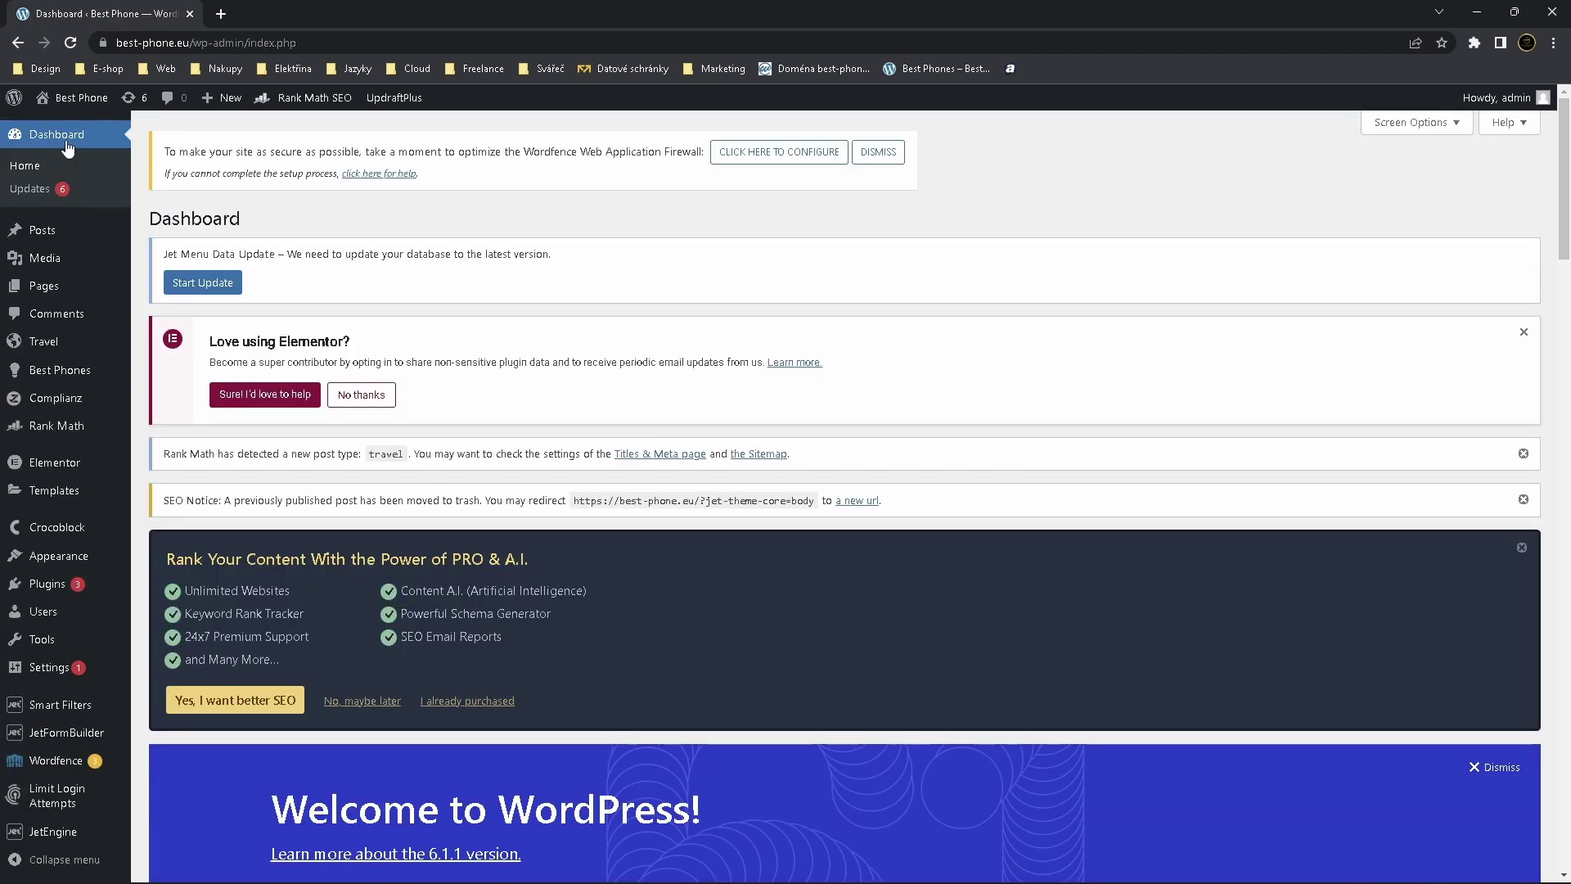
Start a new JetEngine taxonomy named 'Car Make' with slug car-make
scroll(32, 573, "down", 1)
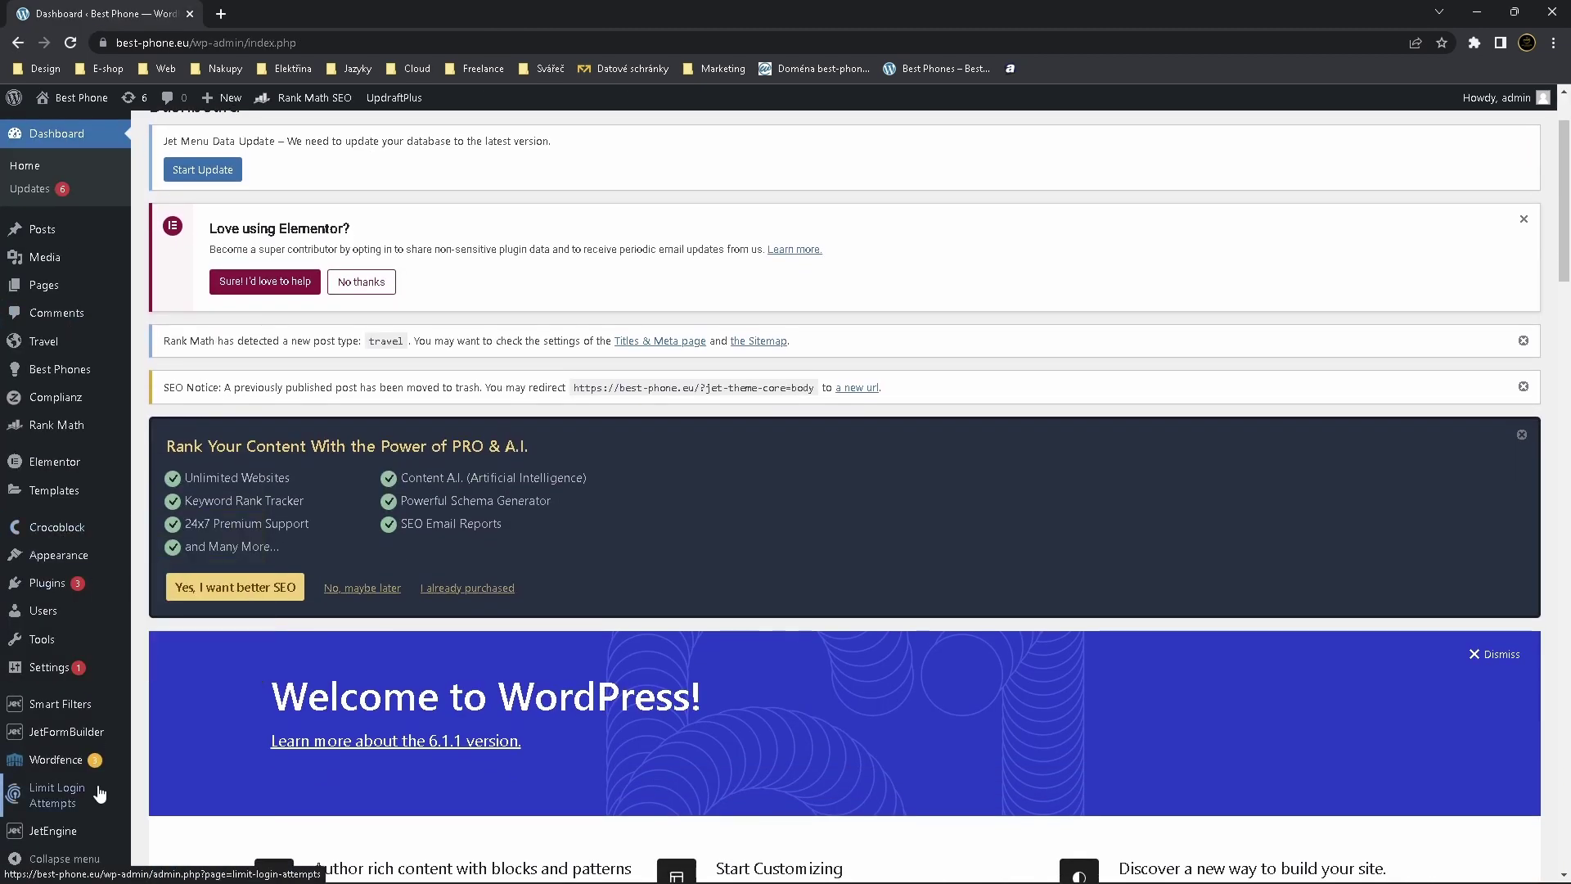
mouse_move(57, 830)
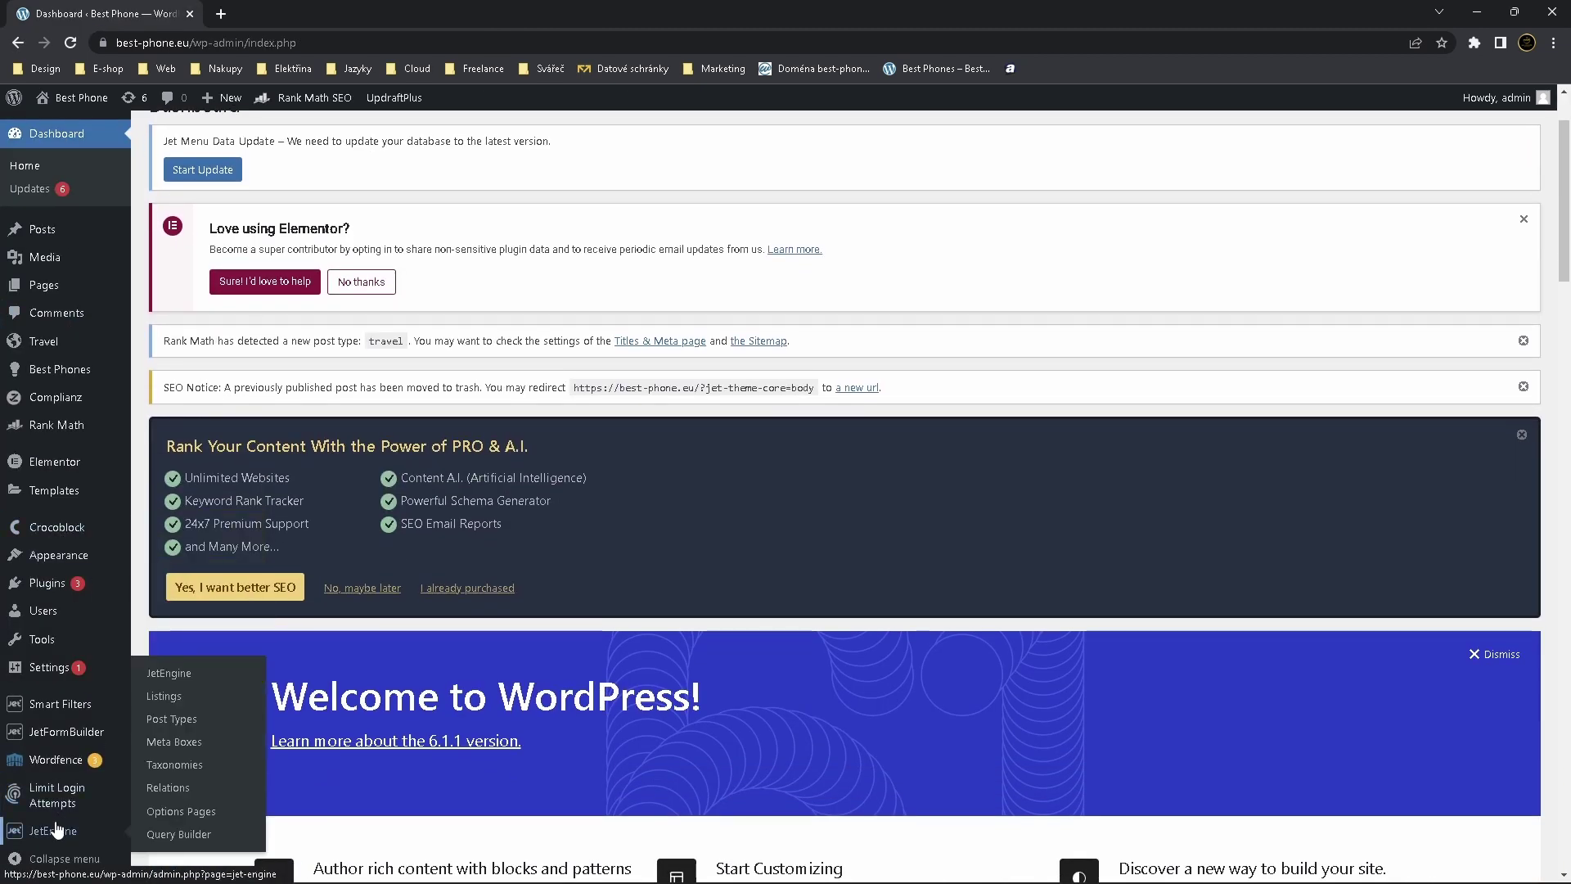
left_click(197, 764)
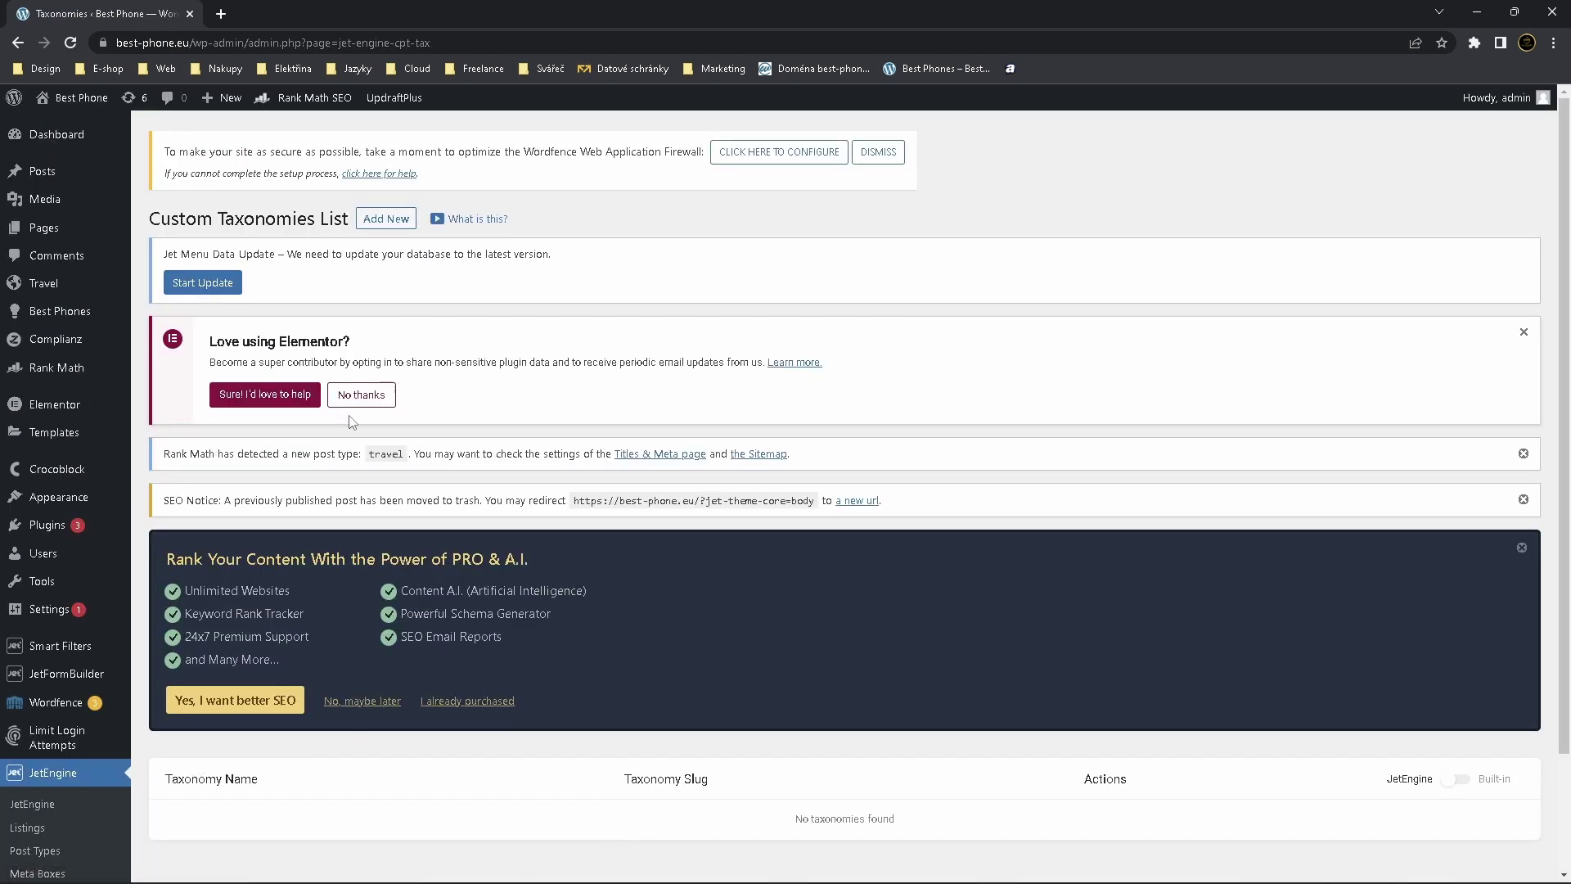
left_click(386, 220)
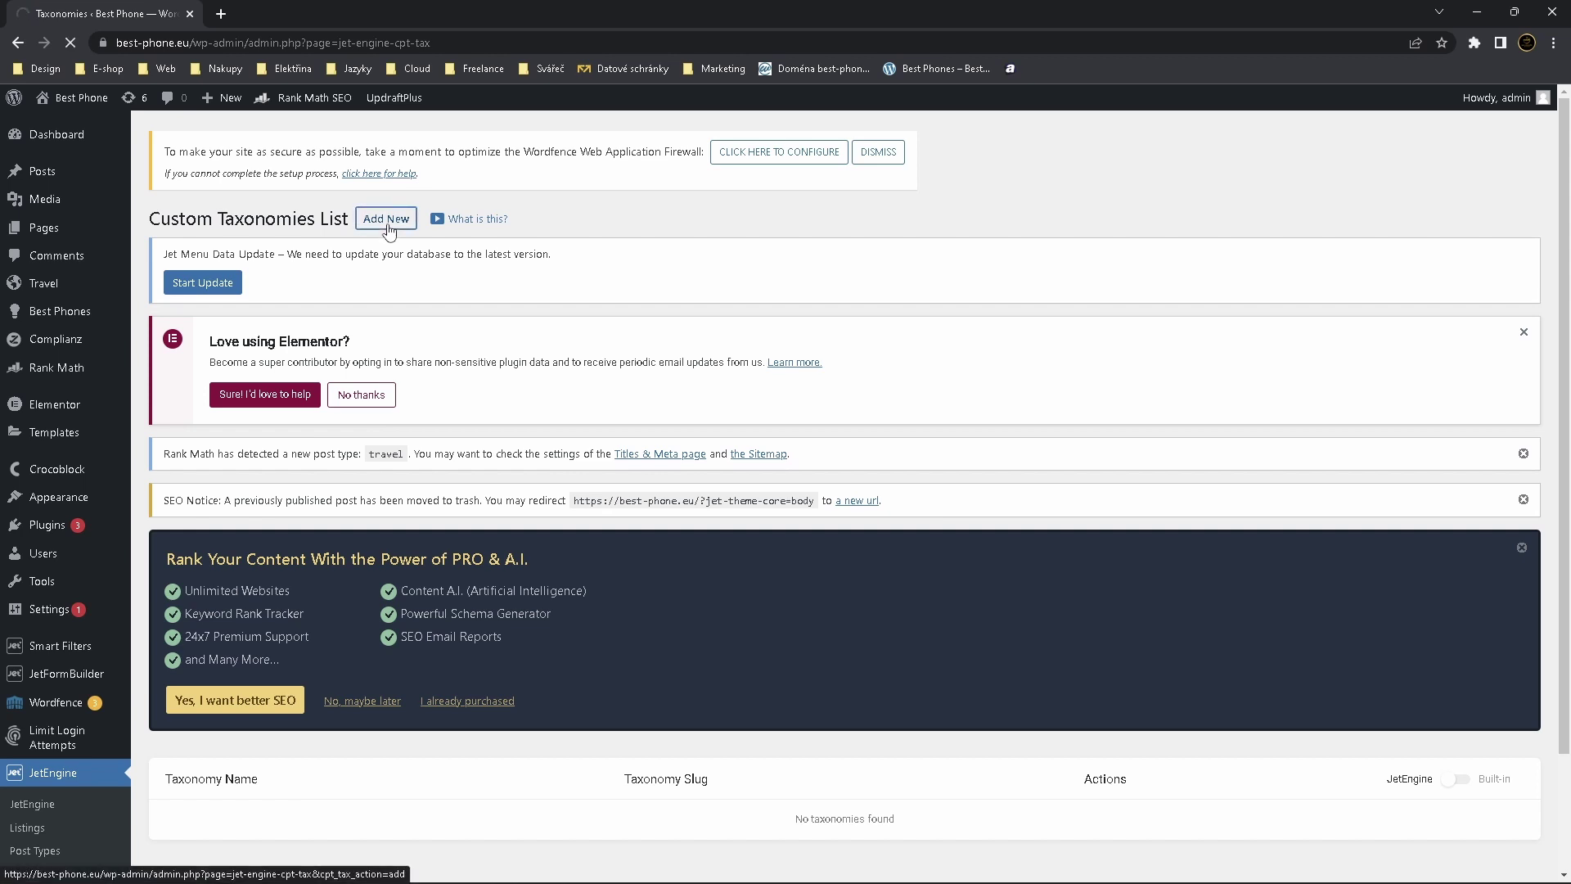
scroll(488, 479, "down", 5)
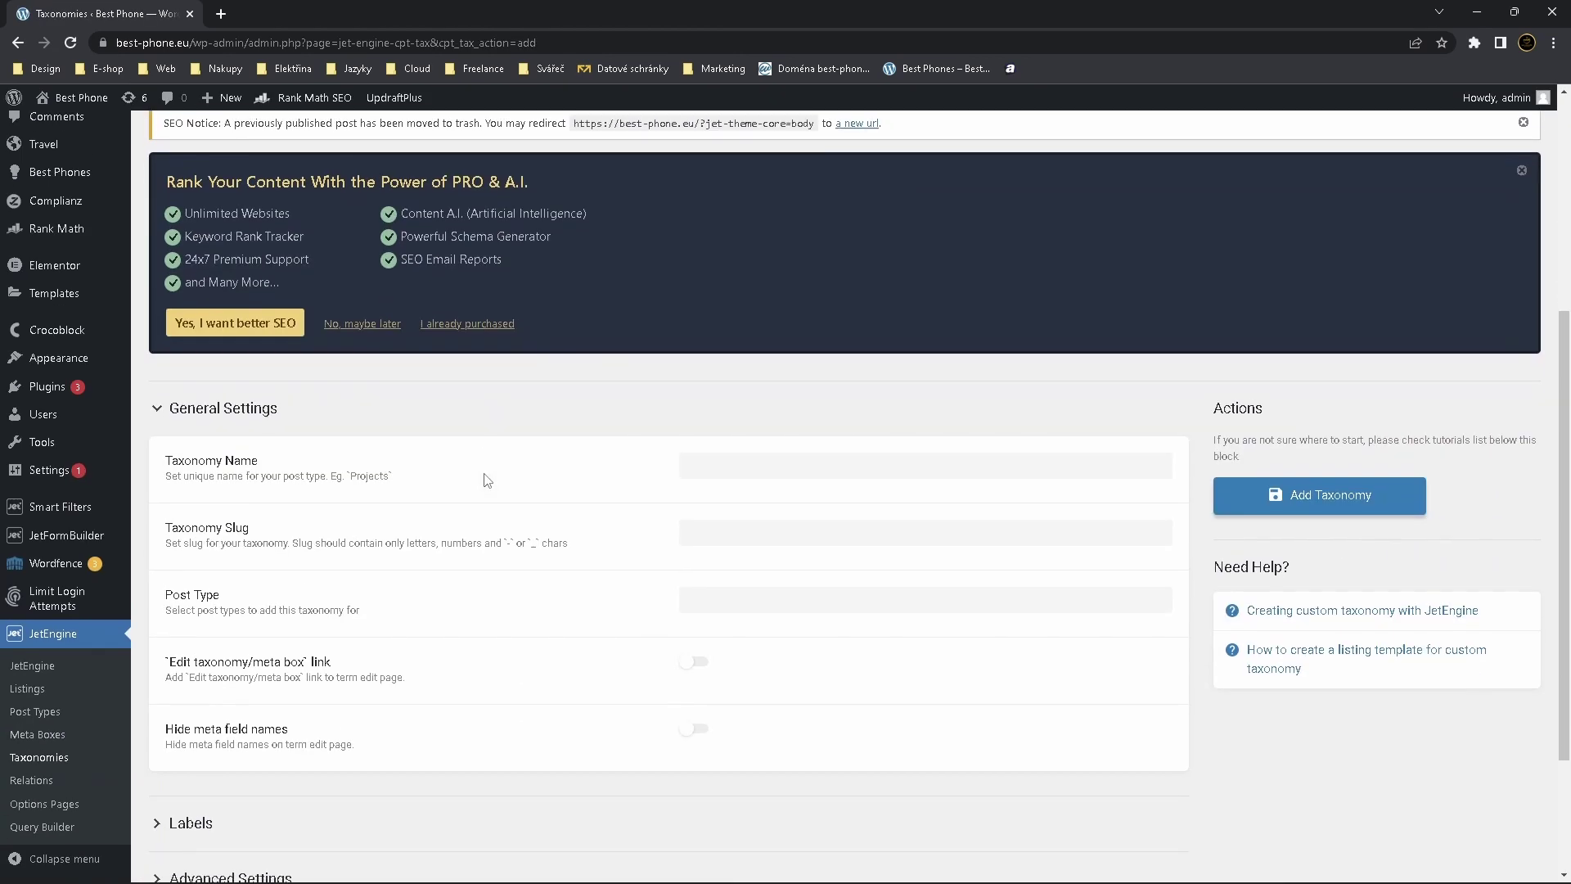
left_click(813, 465)
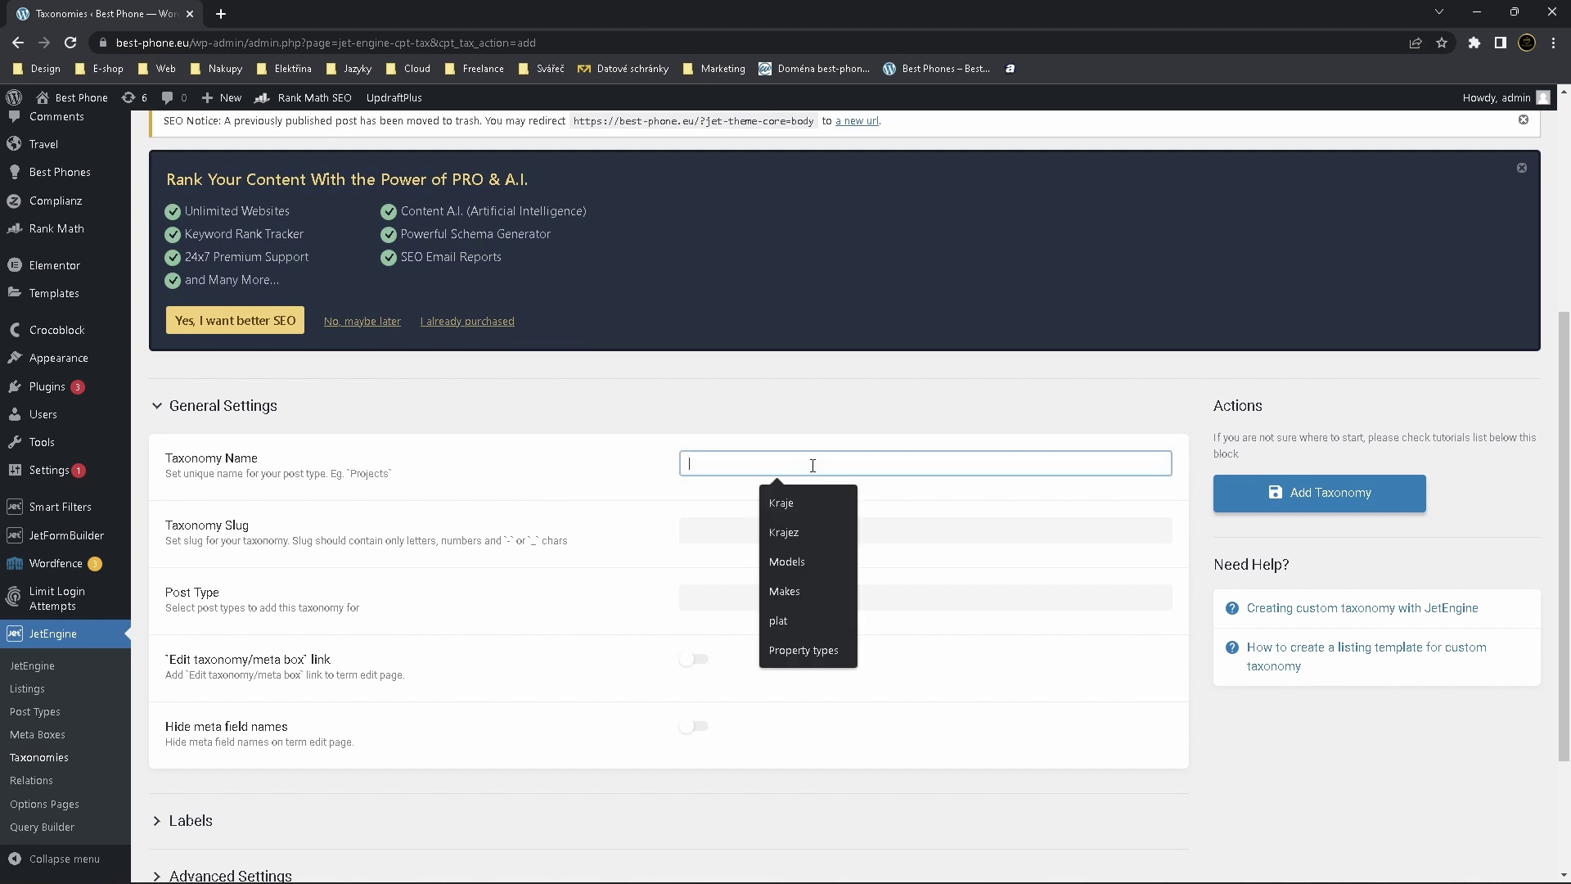
type("Ca")
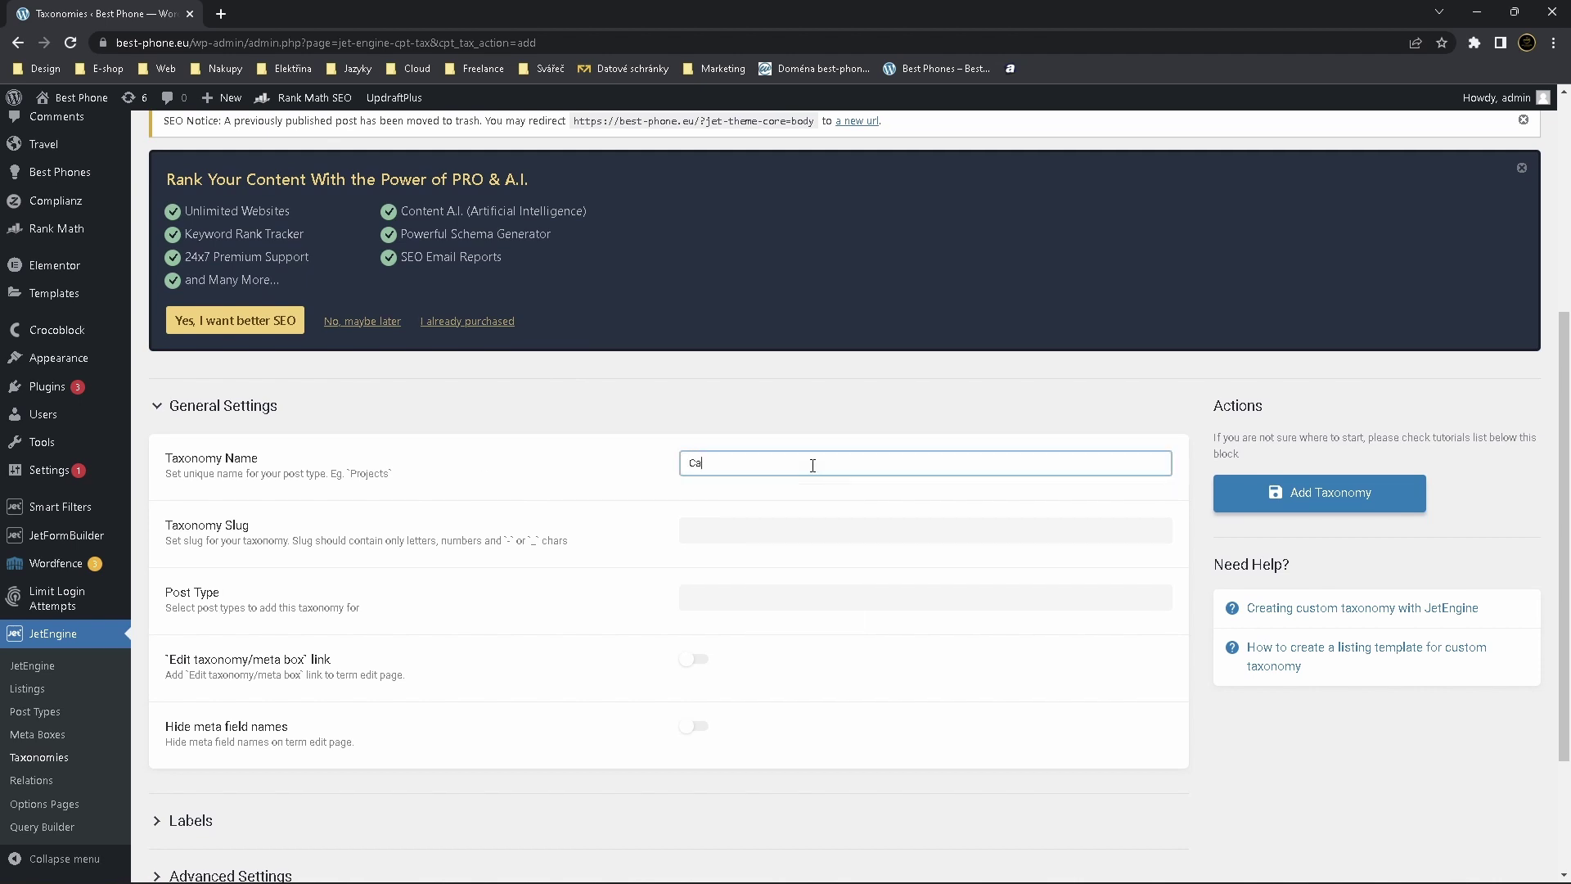
type("r Make")
scroll(812, 465, "down", 1)
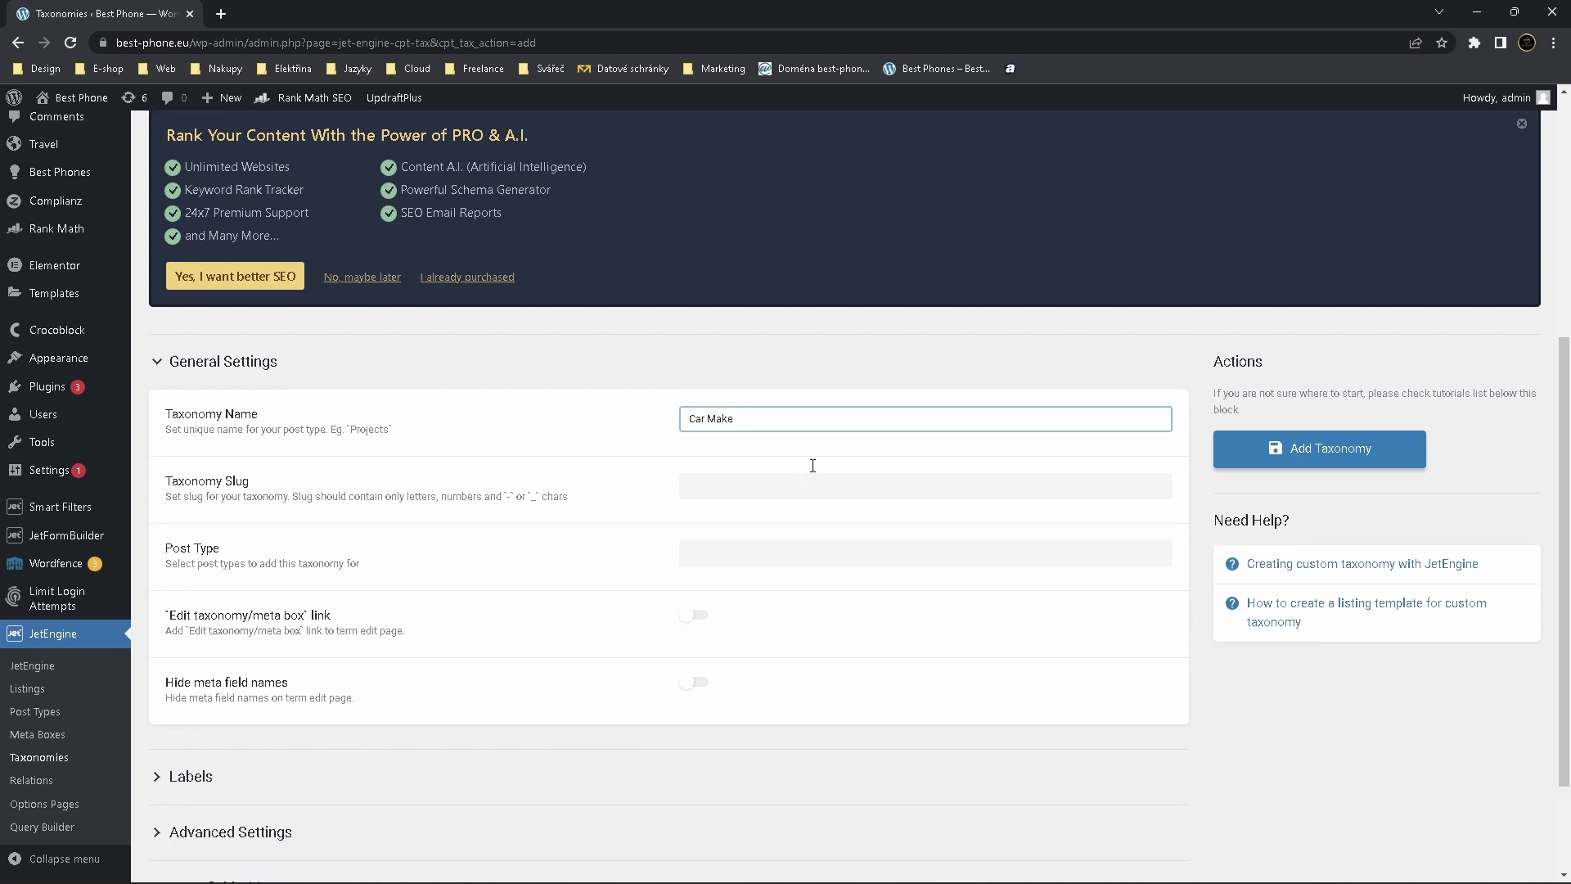
left_click(788, 484)
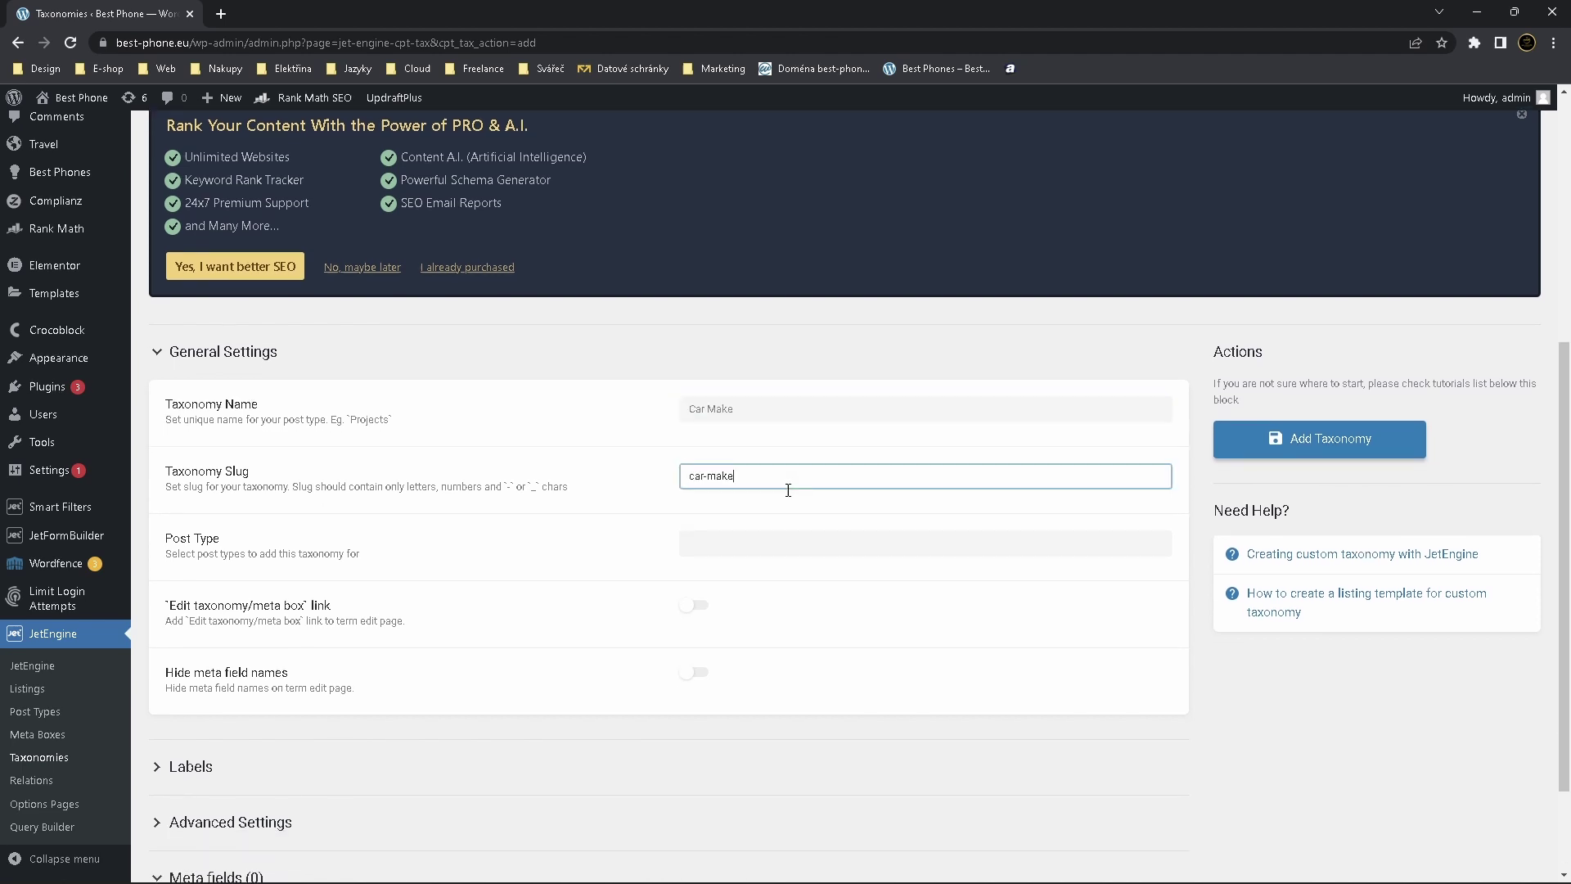
Attach the Car Make taxonomy to the Pages post type
left_click(788, 538)
scroll(788, 538, "down", 1)
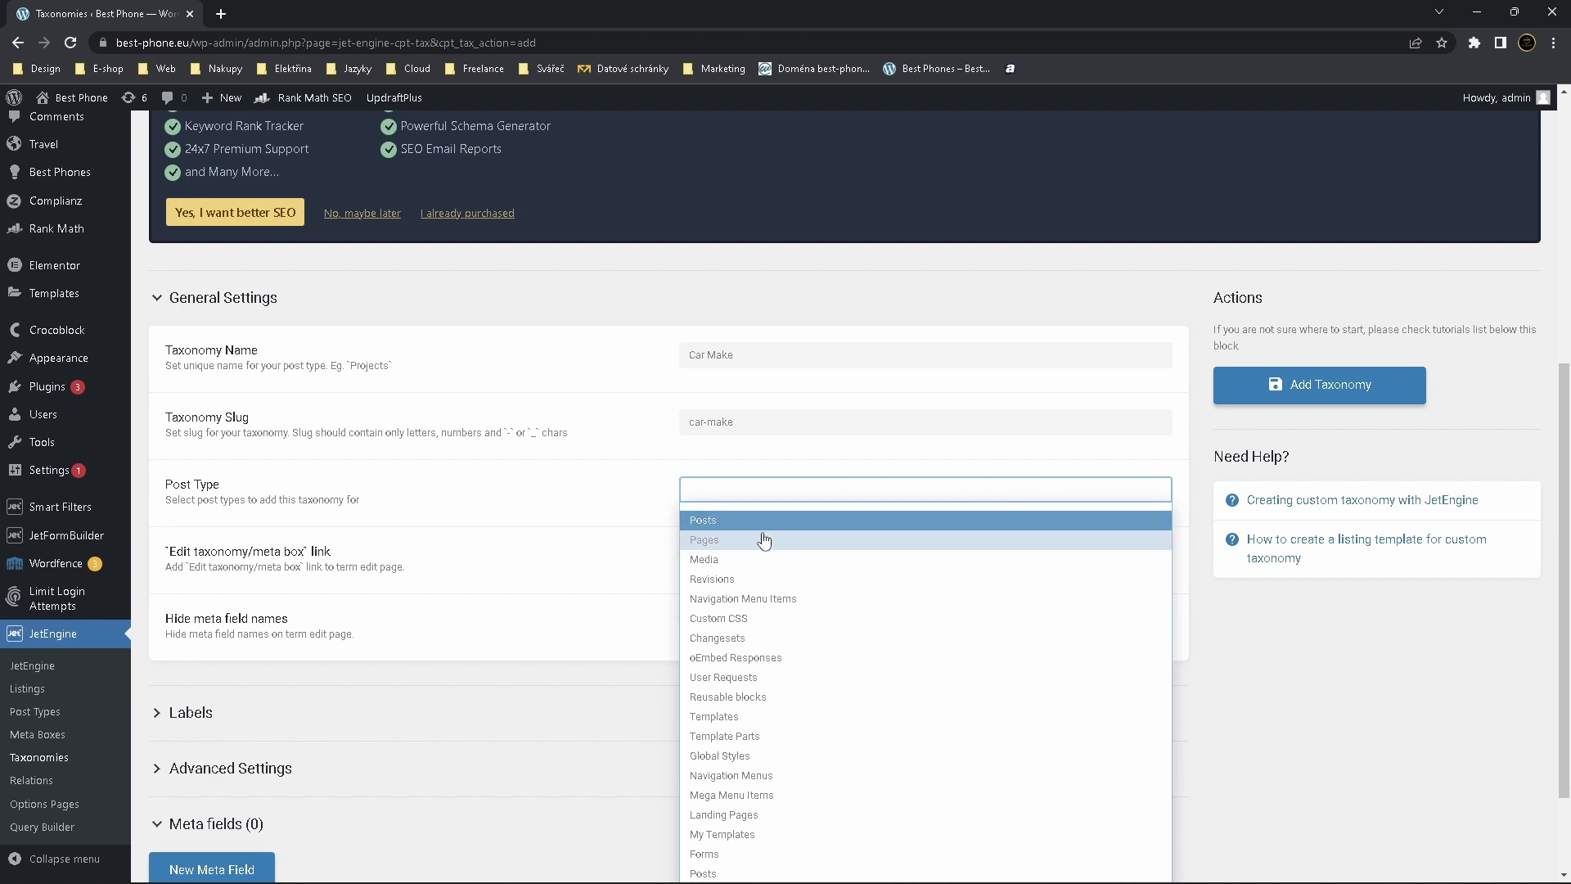
left_click(748, 540)
left_click(762, 535)
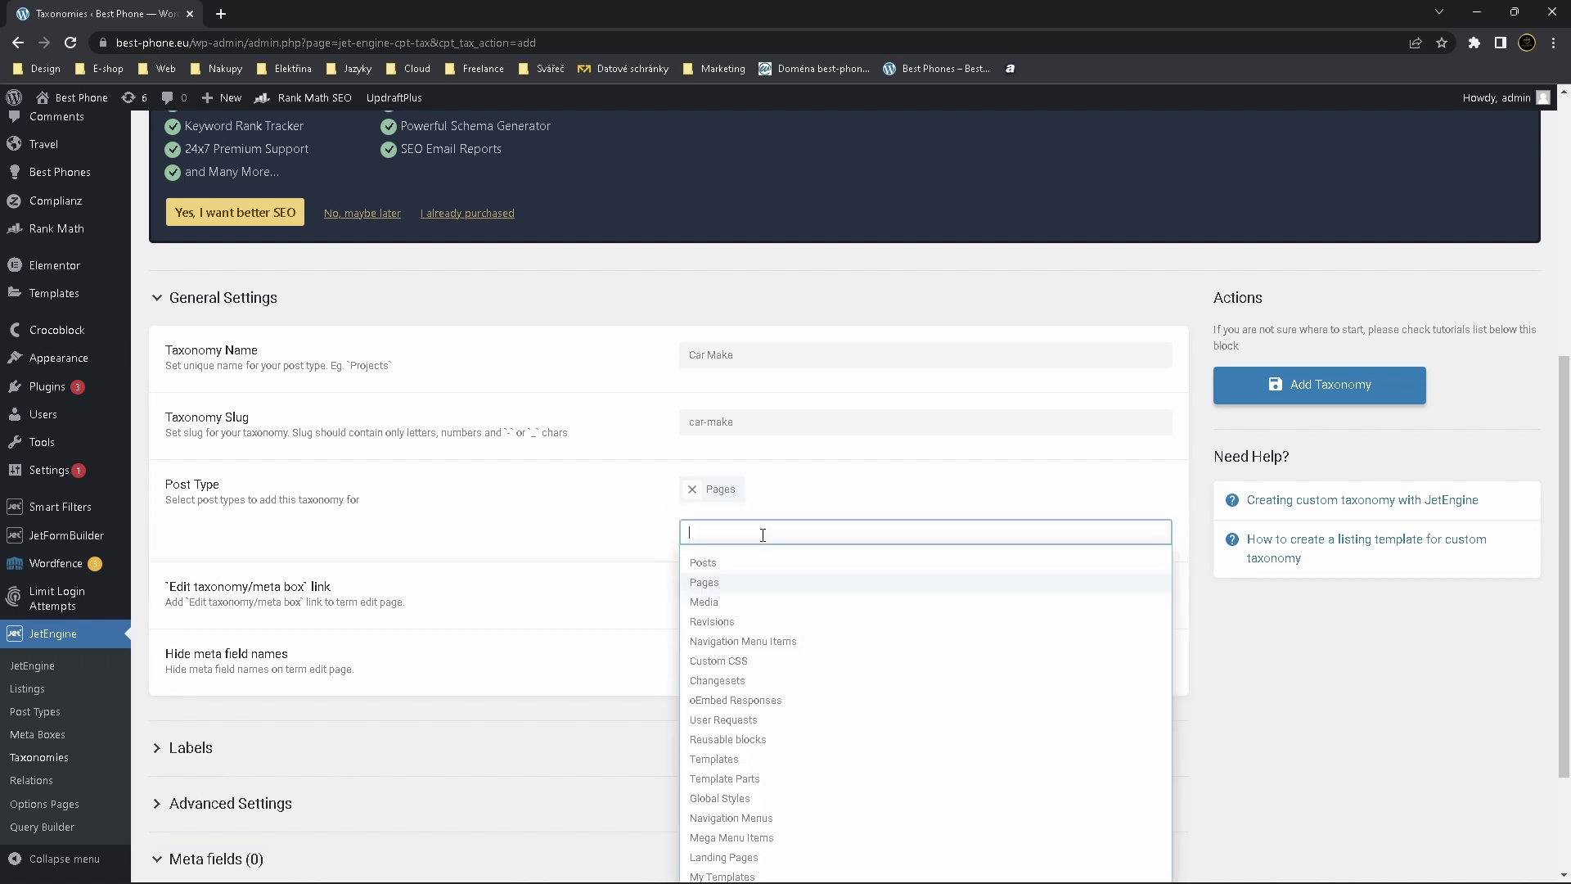
scroll(601, 519, "down", 2)
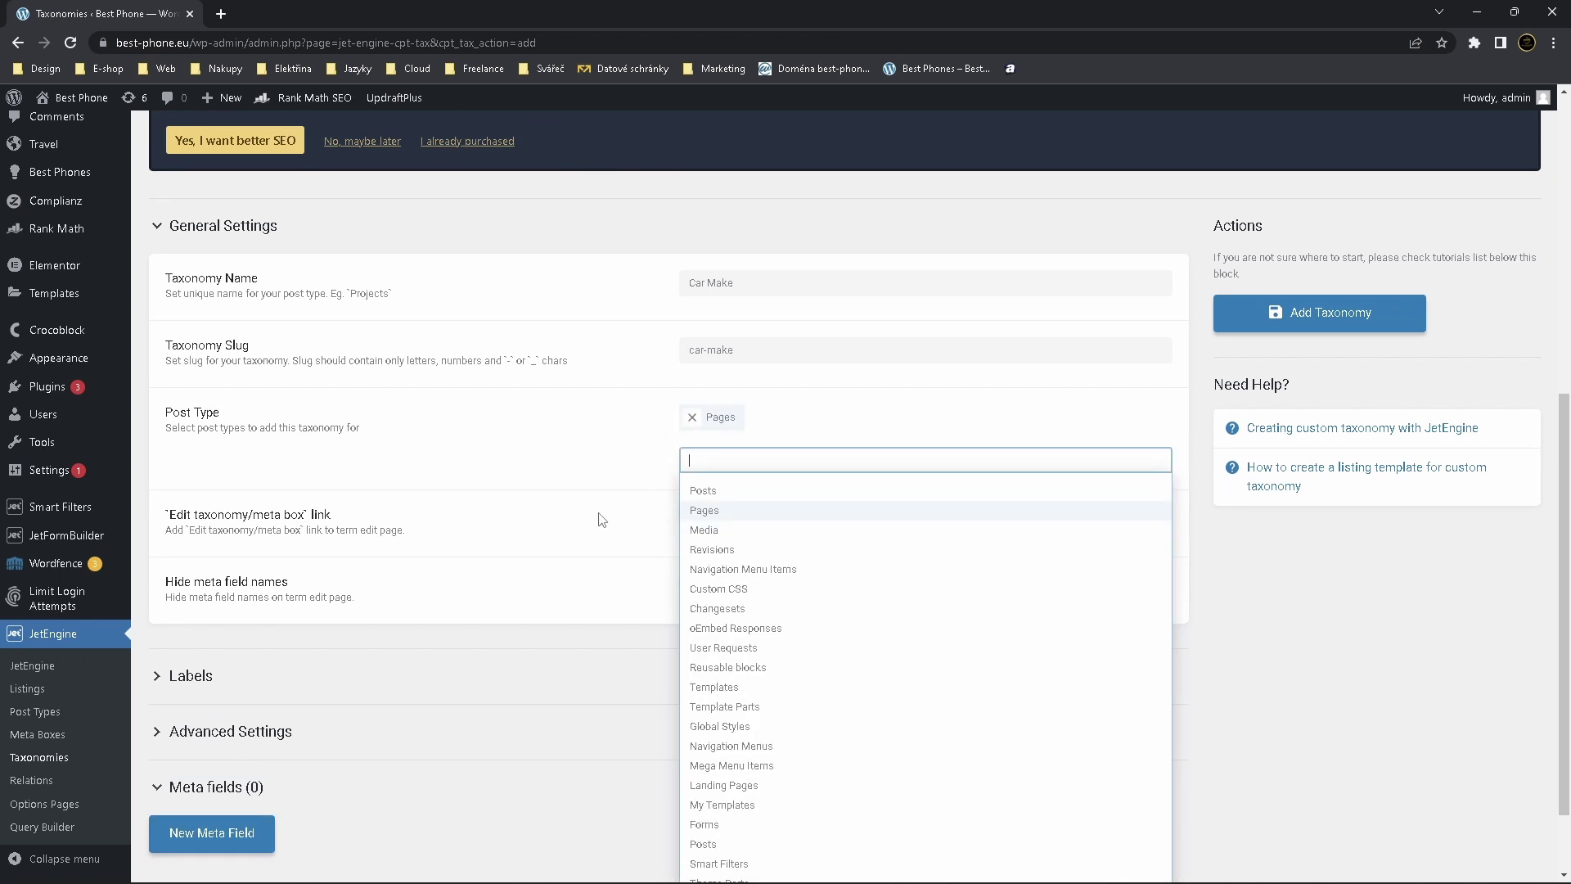
left_click(419, 532)
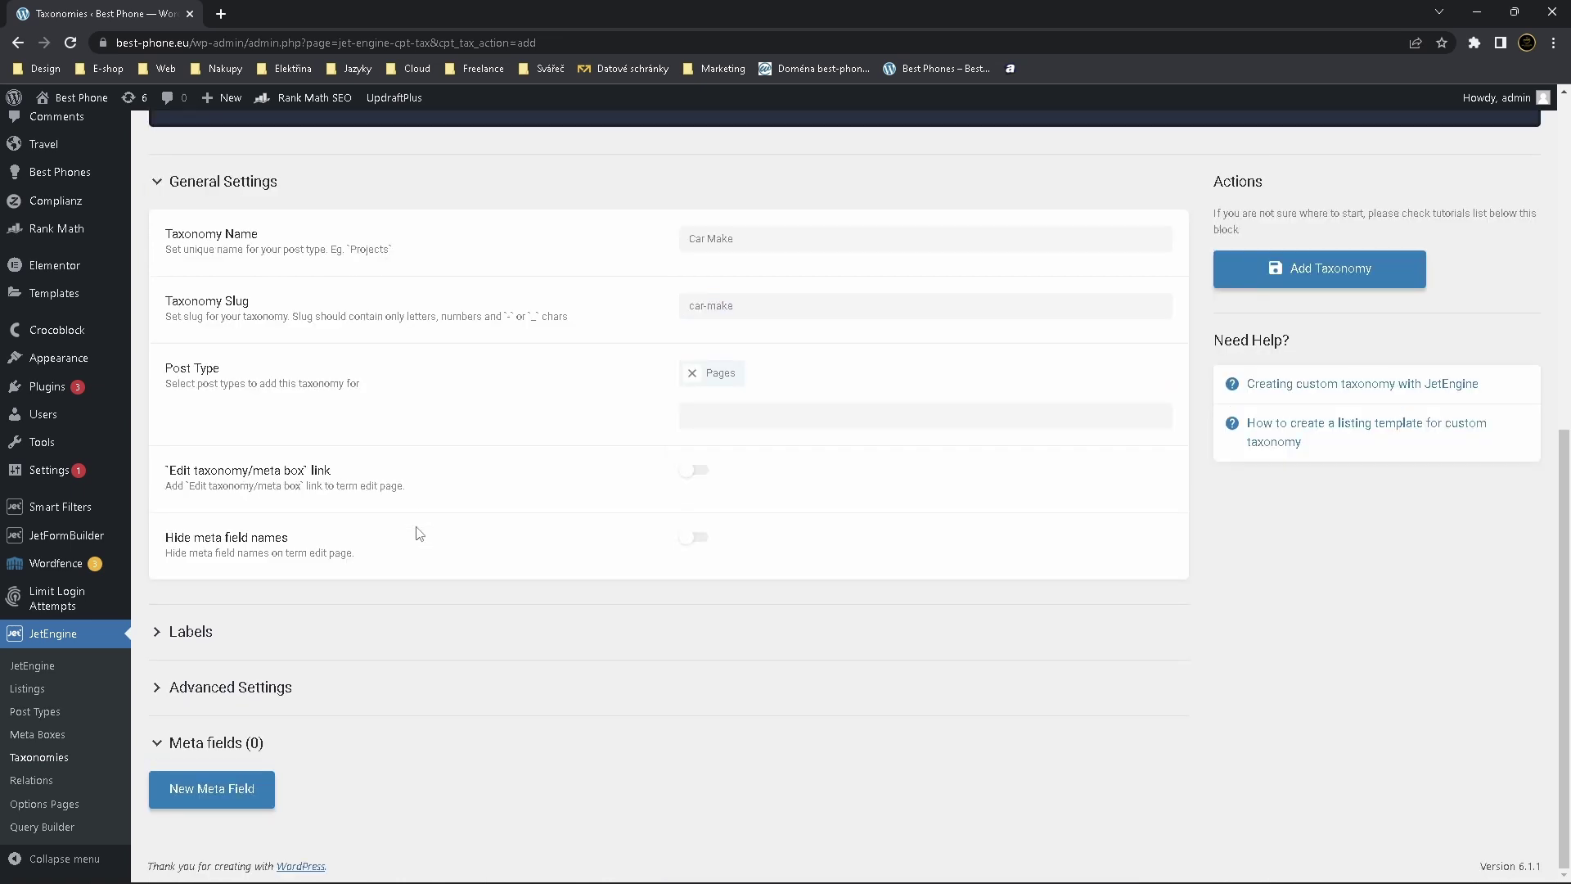
Enable Hierarchical in the advanced settings and save the taxonomy
left_click(302, 710)
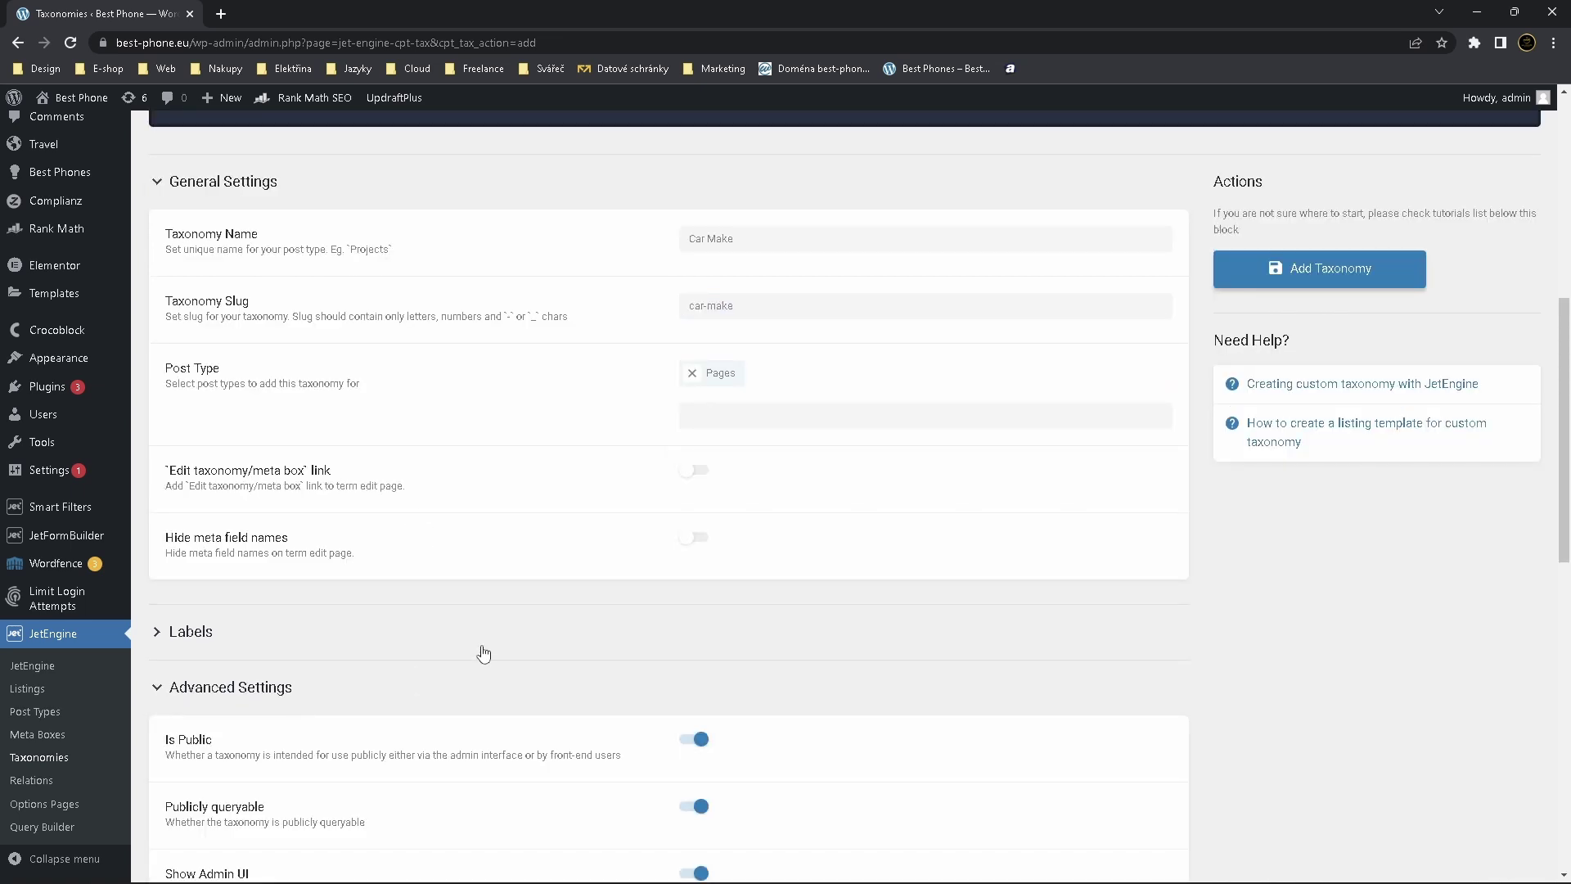
scroll(482, 652, "down", 8)
scroll(485, 652, "down", 3)
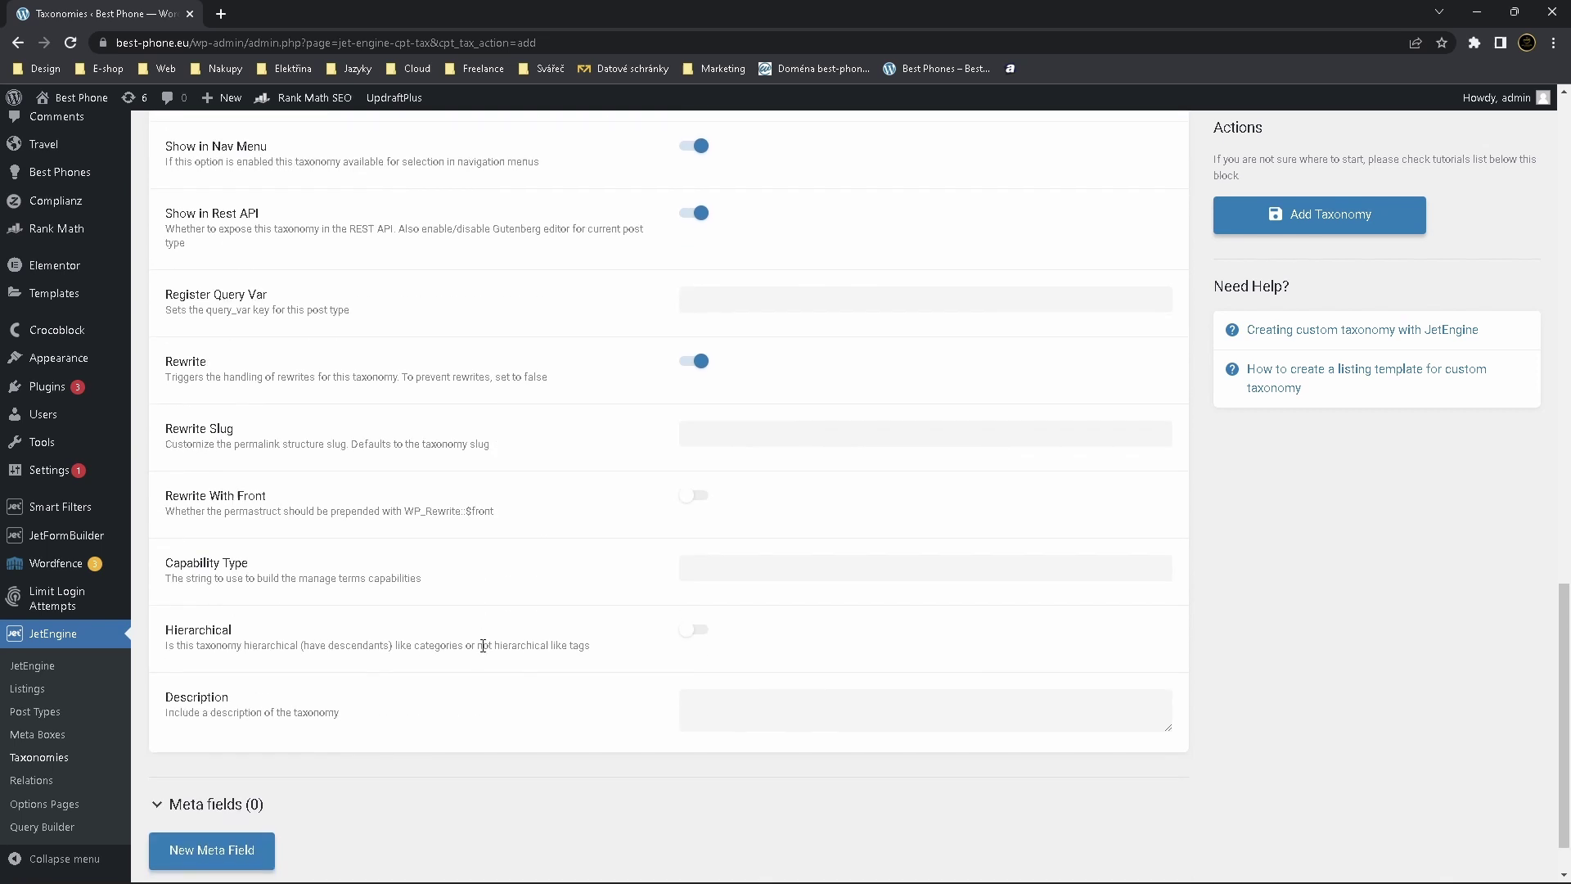
left_click(701, 638)
scroll(573, 635, "up", 10)
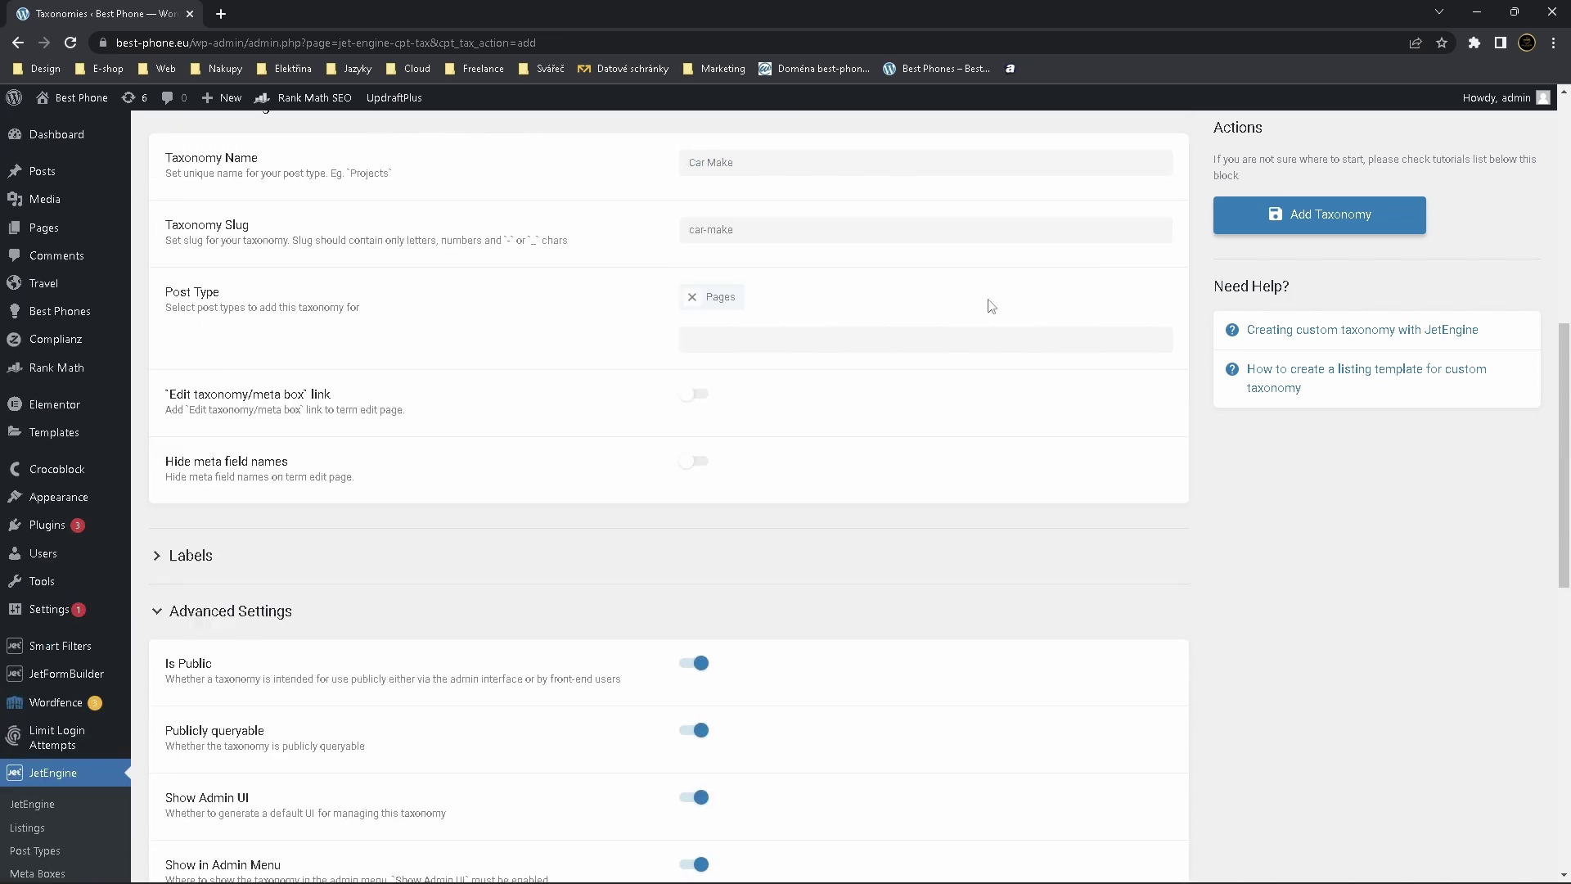
left_click(1334, 216)
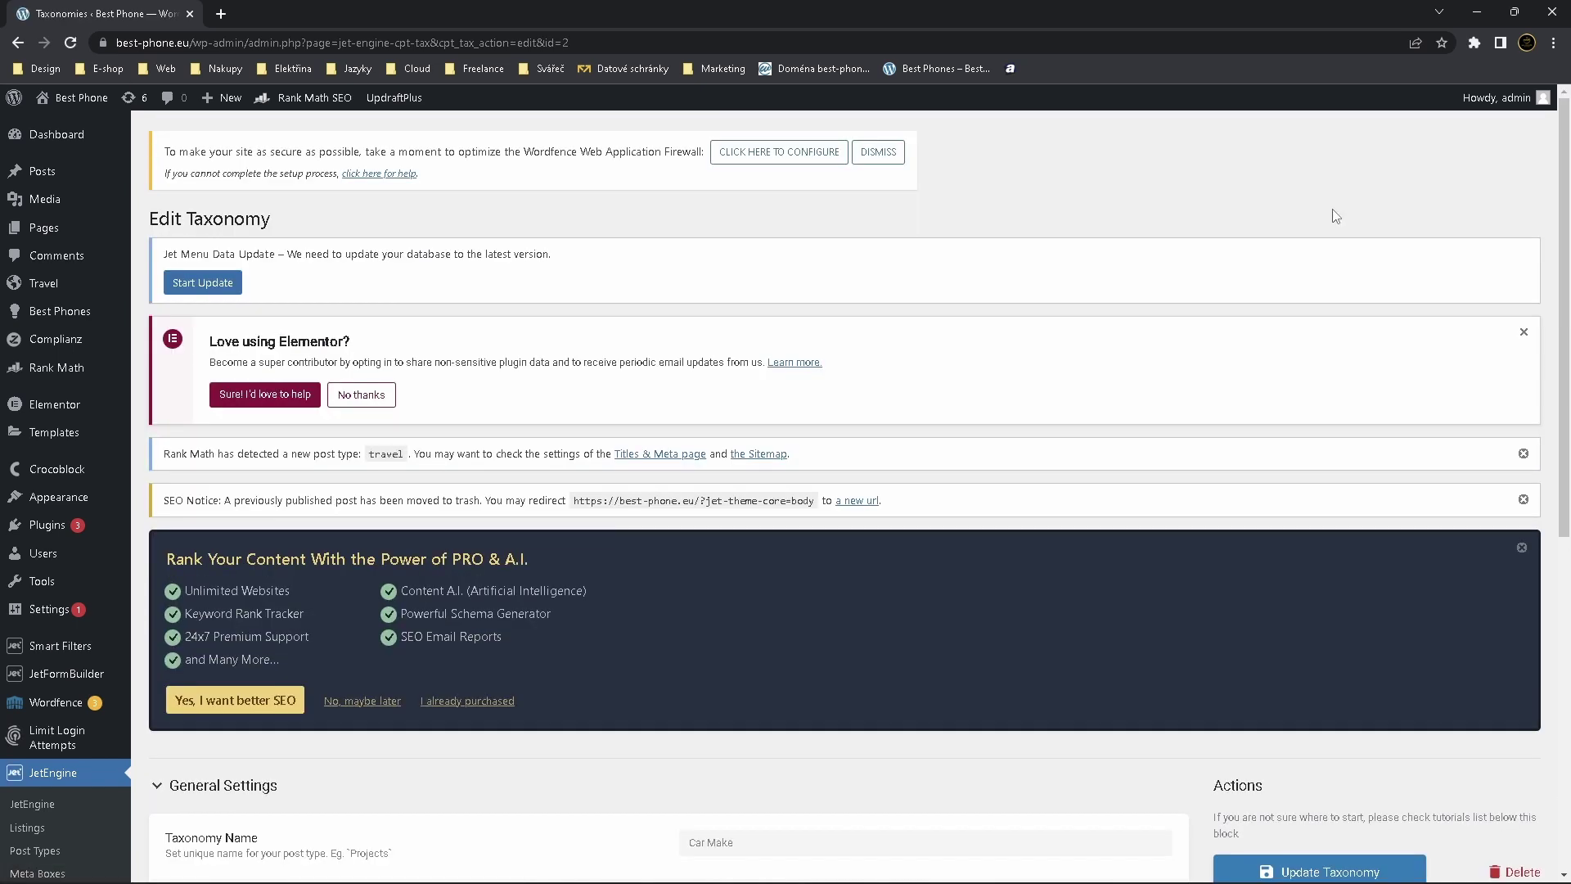
On the Car Make terms page, add Volkswagen as a top-level term
scroll(802, 622, "down", 3)
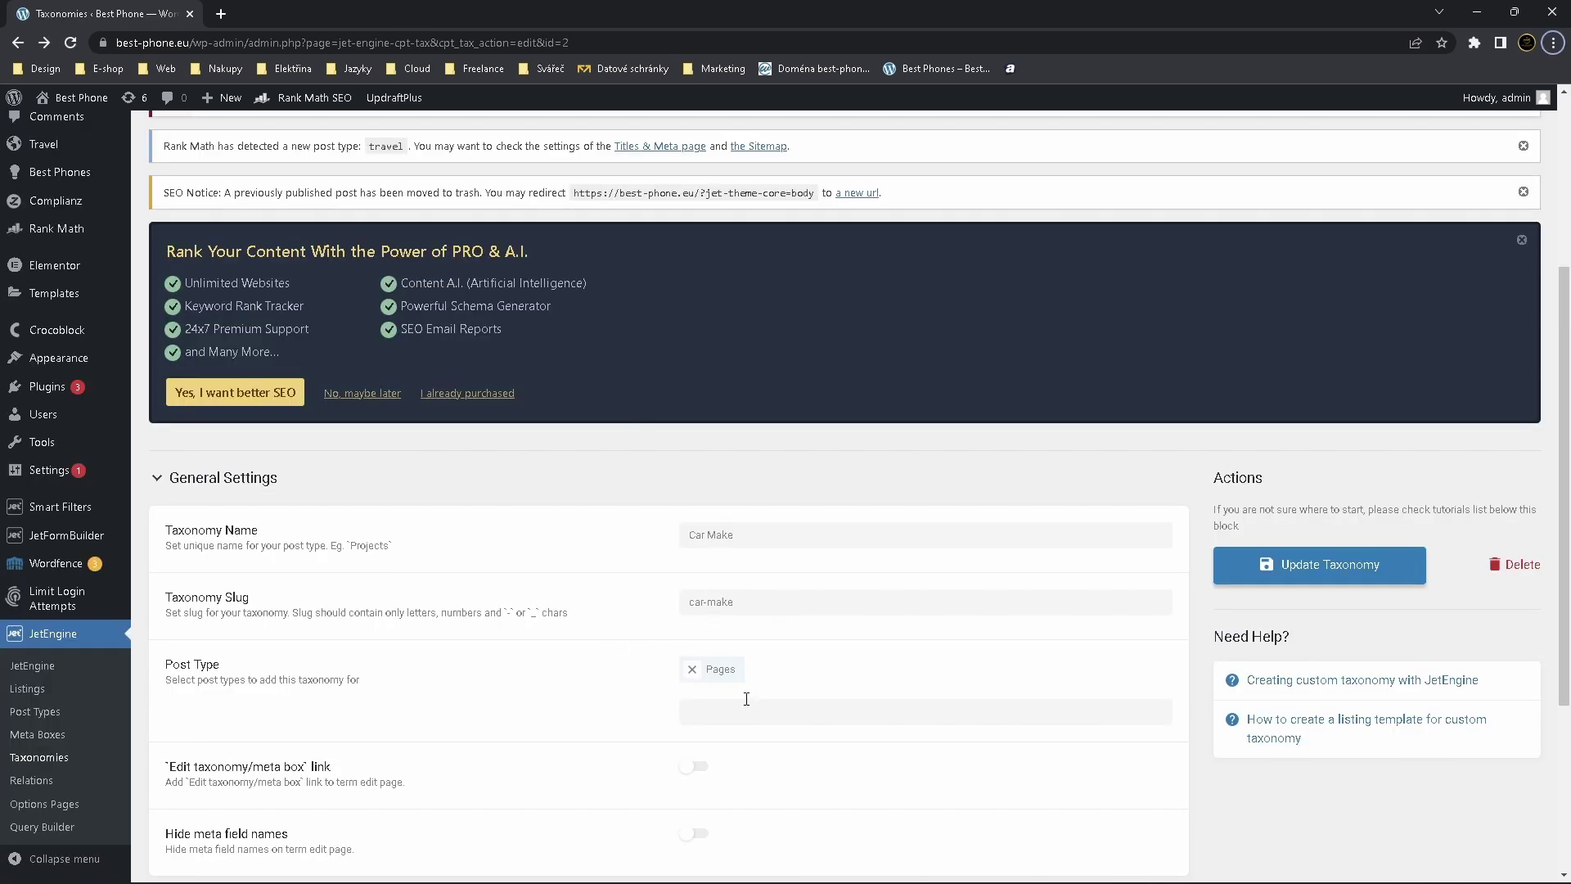
left_click(691, 668)
scroll(45, 246, "up", 3)
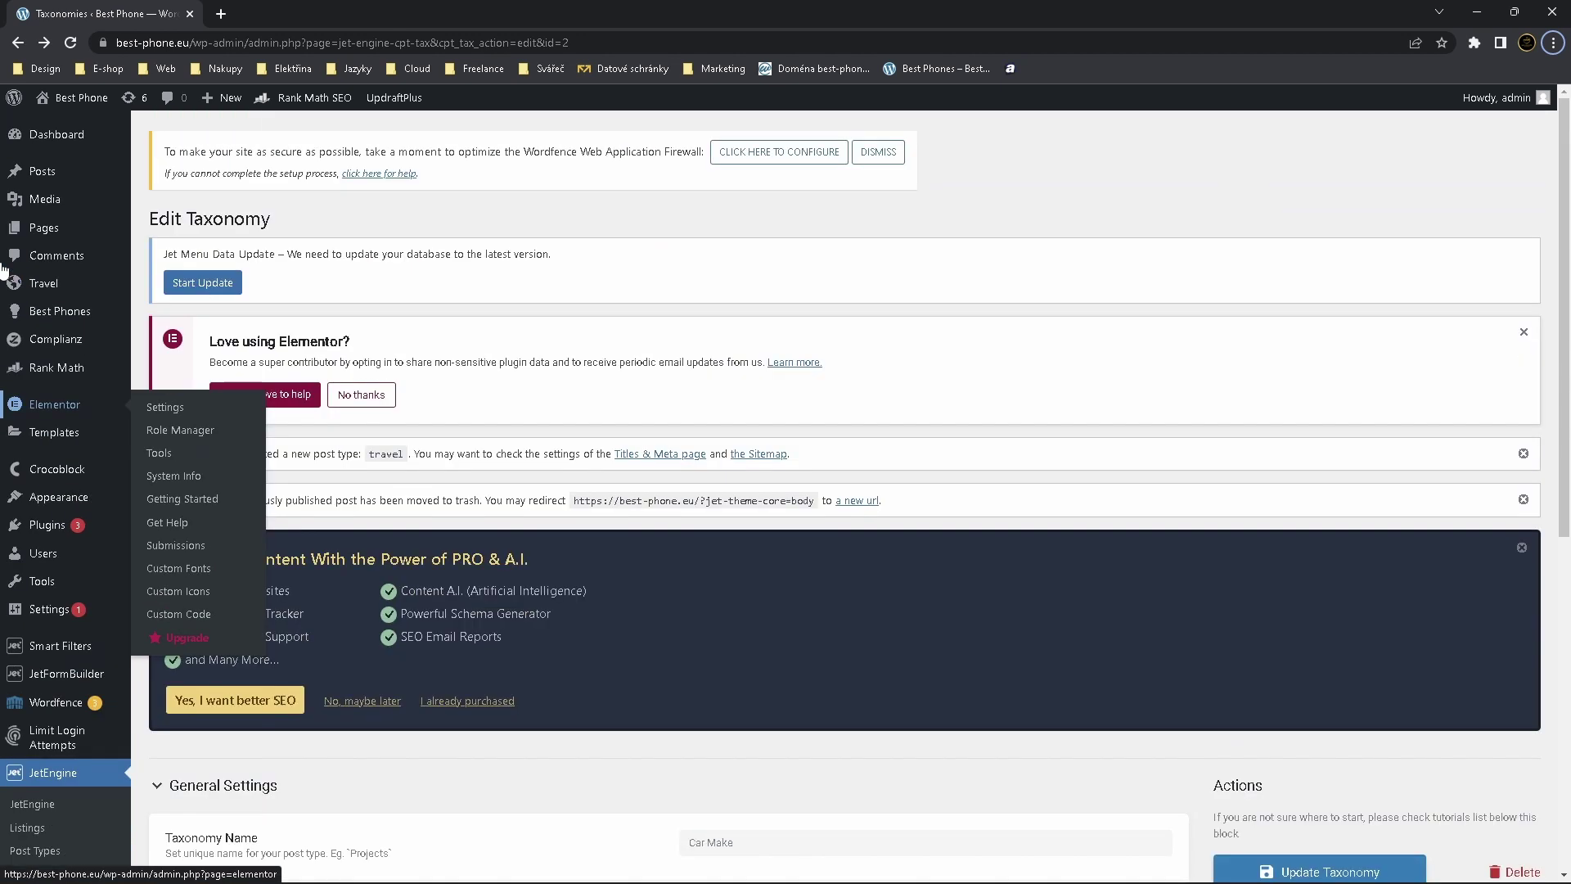
mouse_move(45, 237)
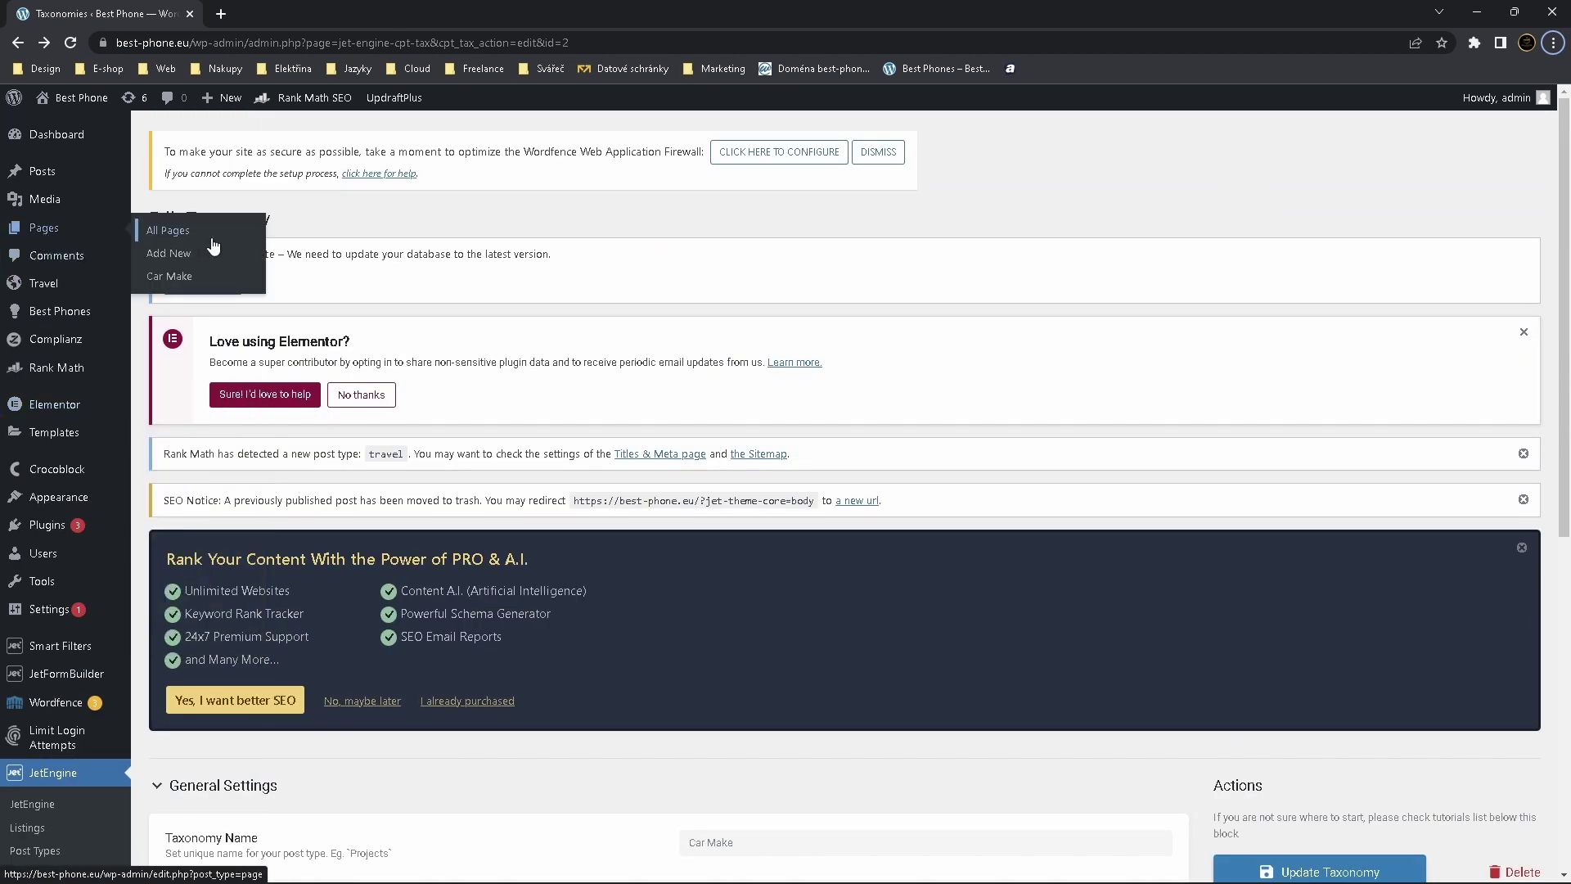
left_click(191, 278)
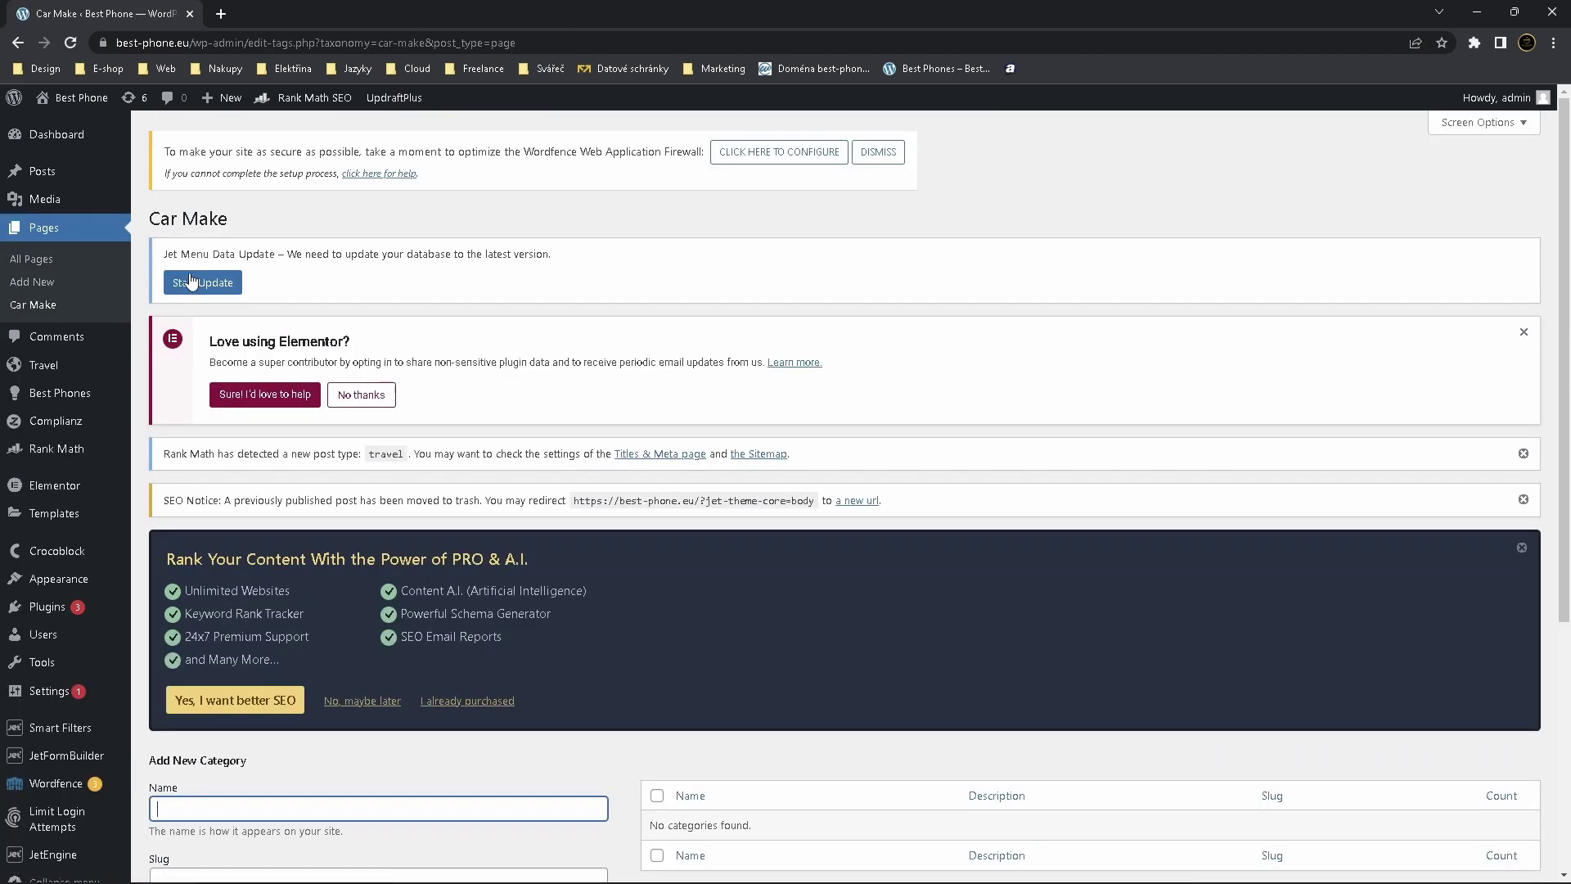
scroll(519, 361, "down", 5)
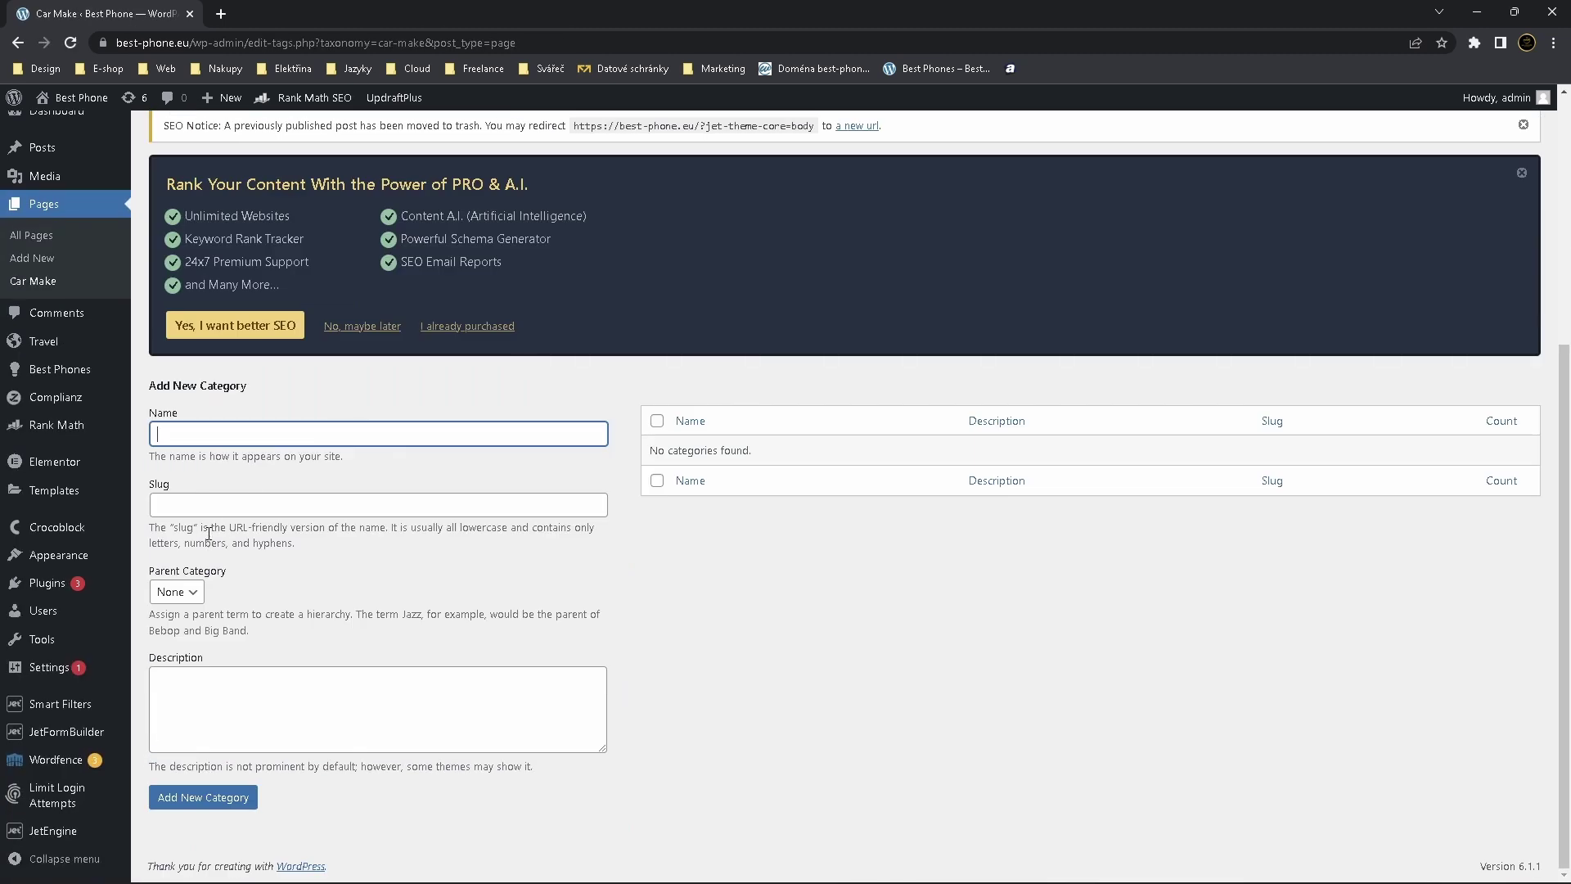
left_click(194, 590)
left_click(172, 612)
left_click(342, 423)
type("Volkswagen")
left_click(234, 798)
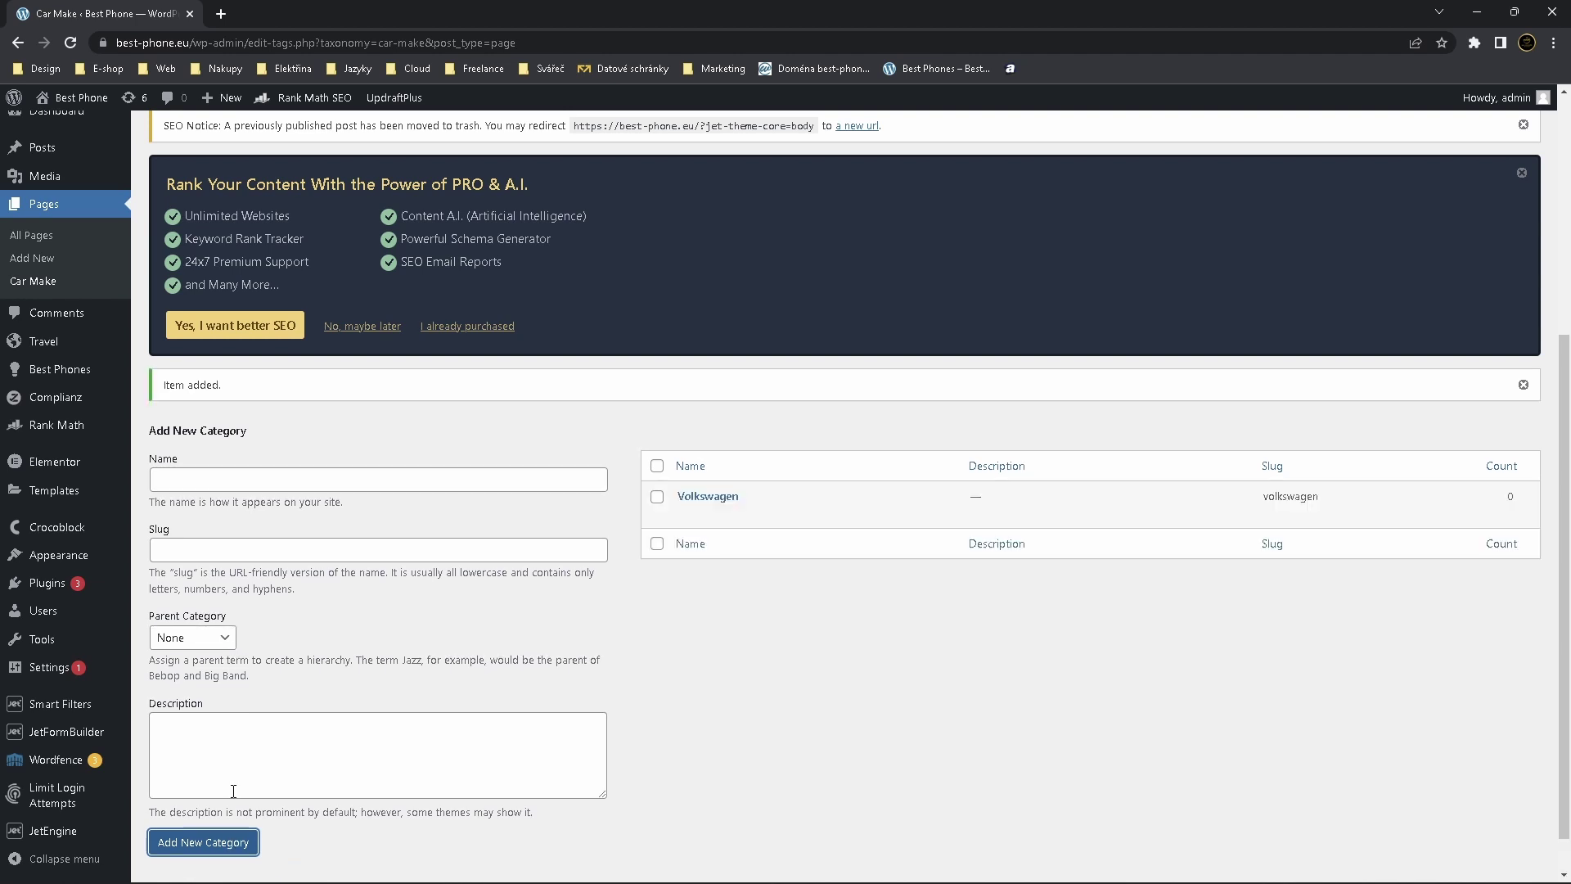
Add Polo and Golf as child terms under Volkswagen
left_click(385, 473)
type("Polo")
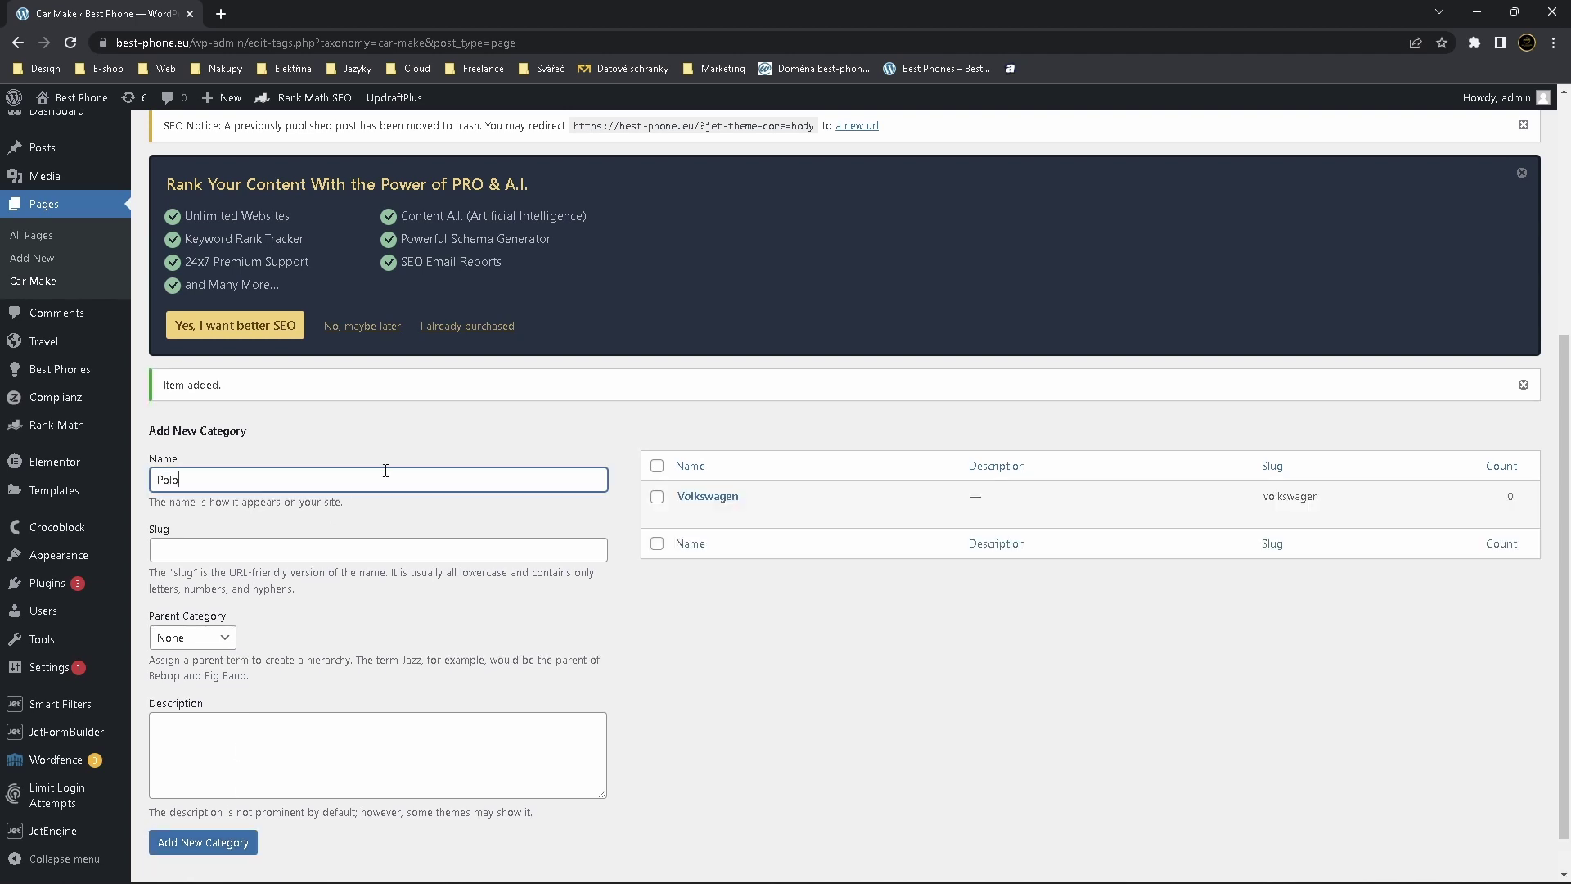
left_click(202, 646)
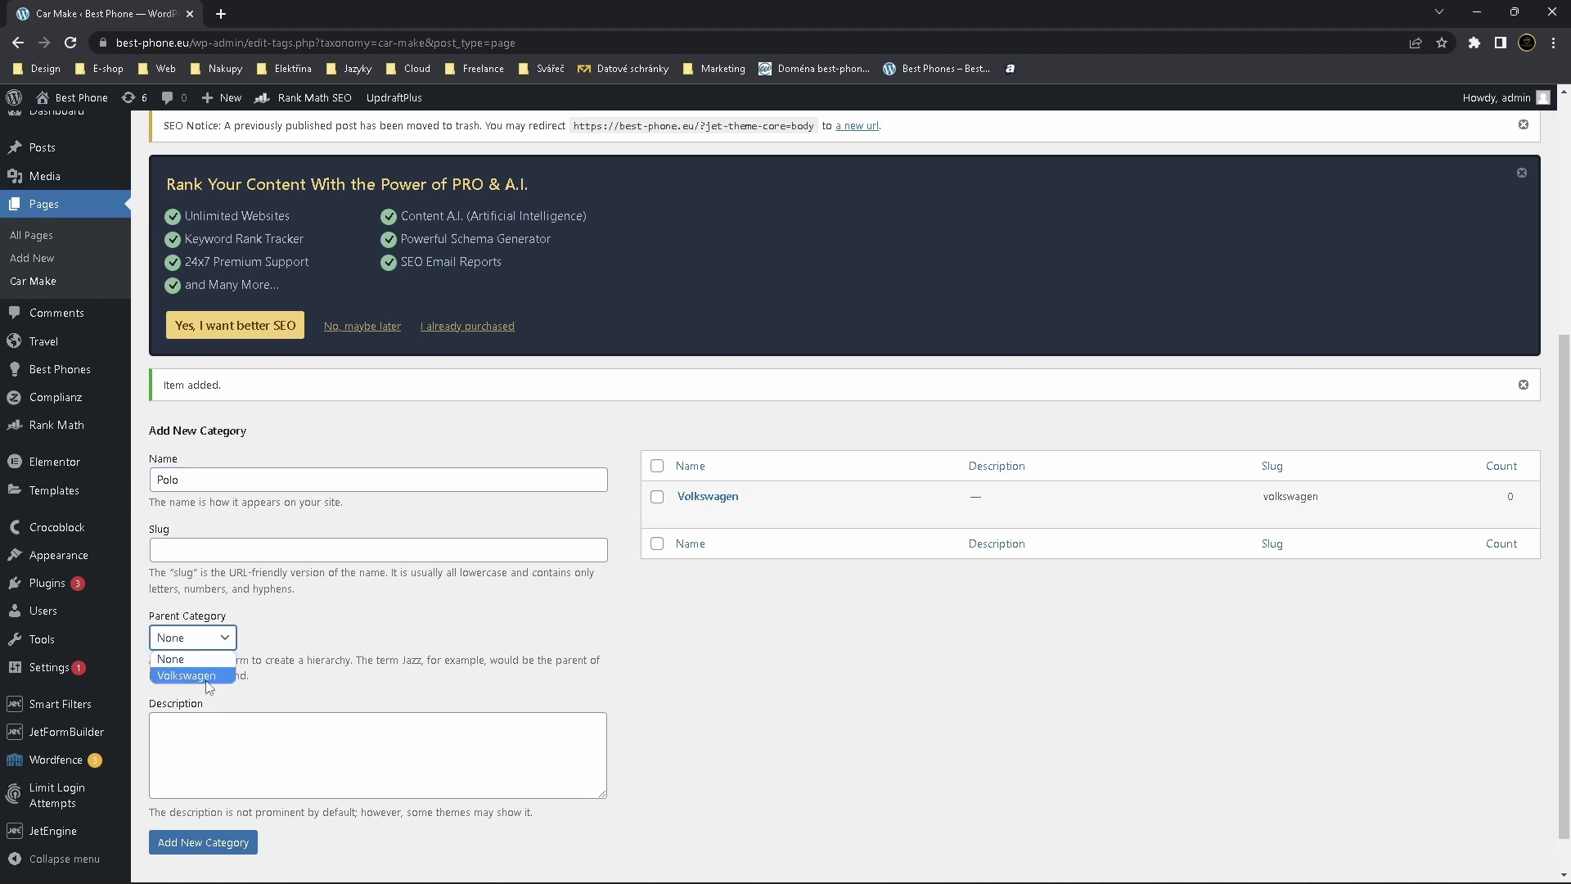
left_click(206, 676)
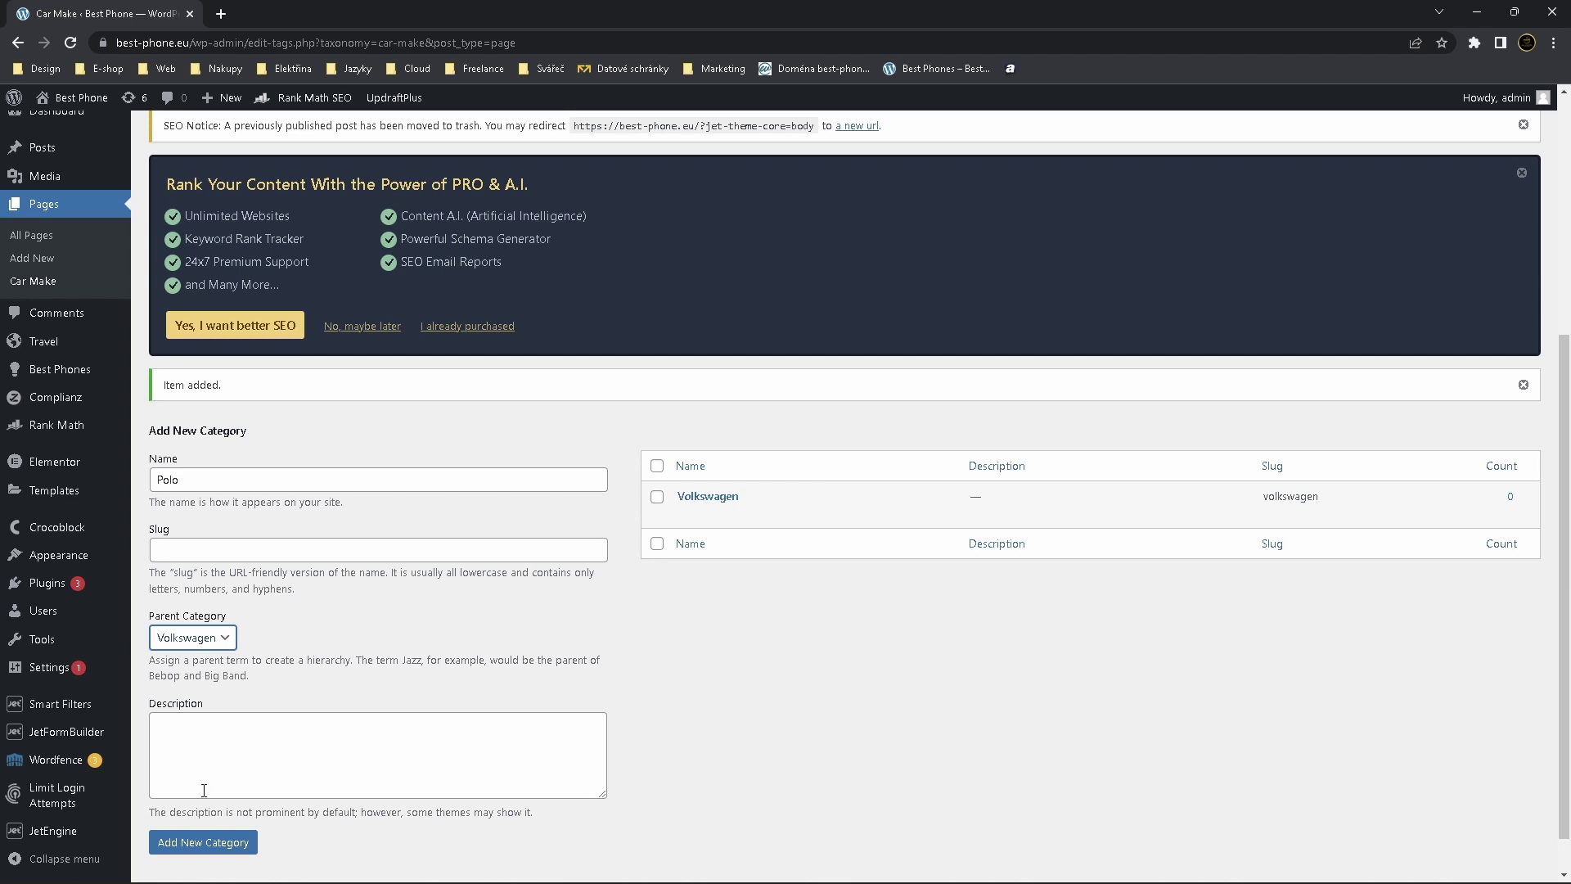
left_click(193, 849)
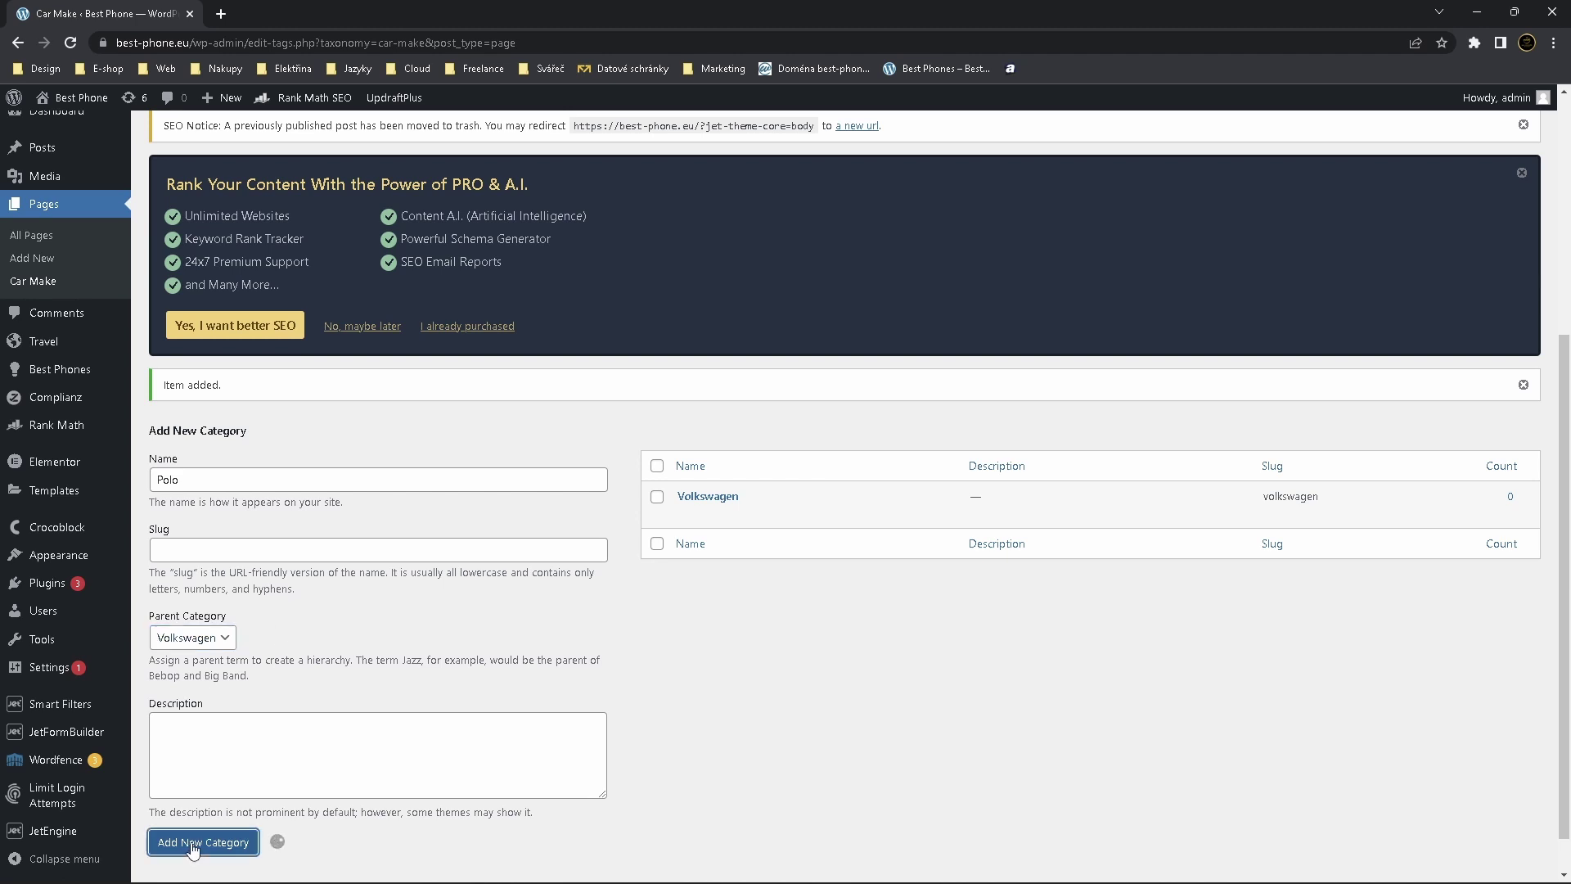
left_click(293, 483)
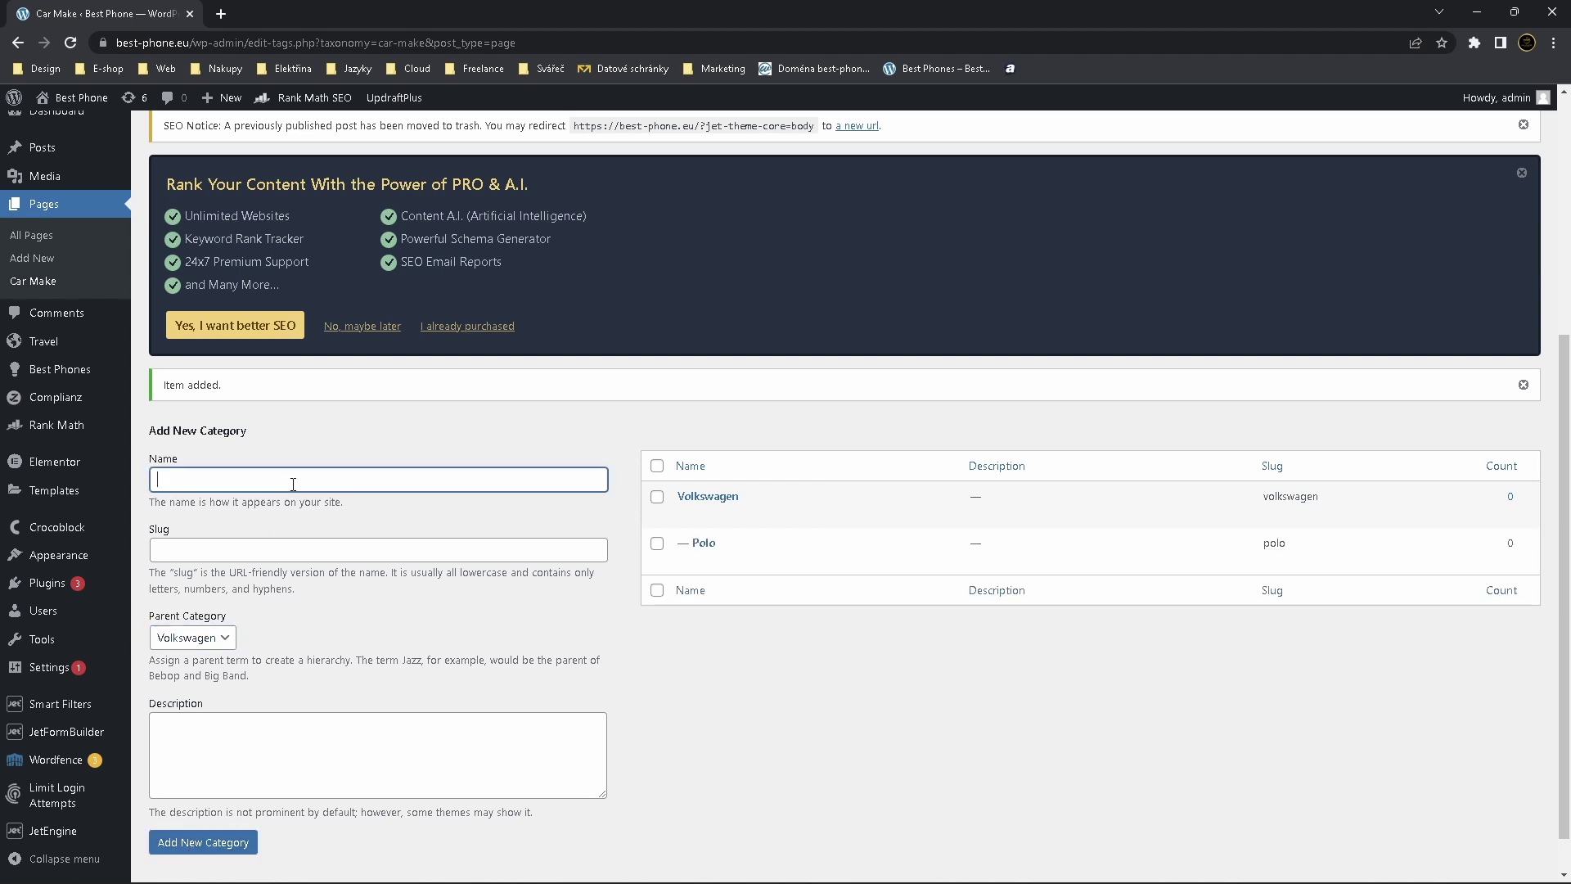
type("Golf")
left_click(190, 638)
left_click(192, 673)
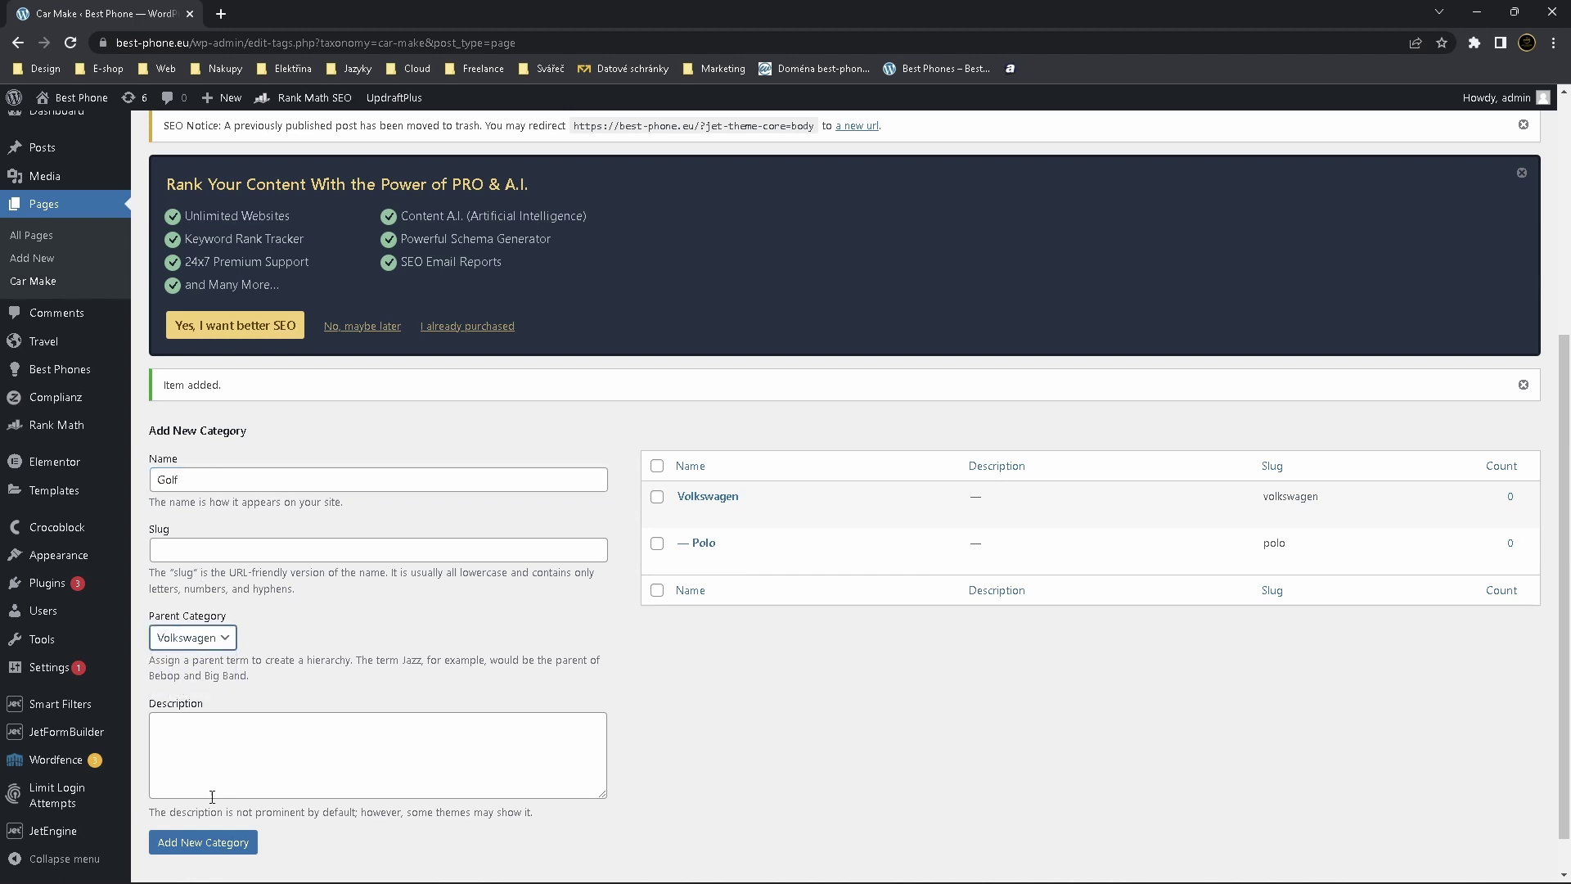
left_click(223, 855)
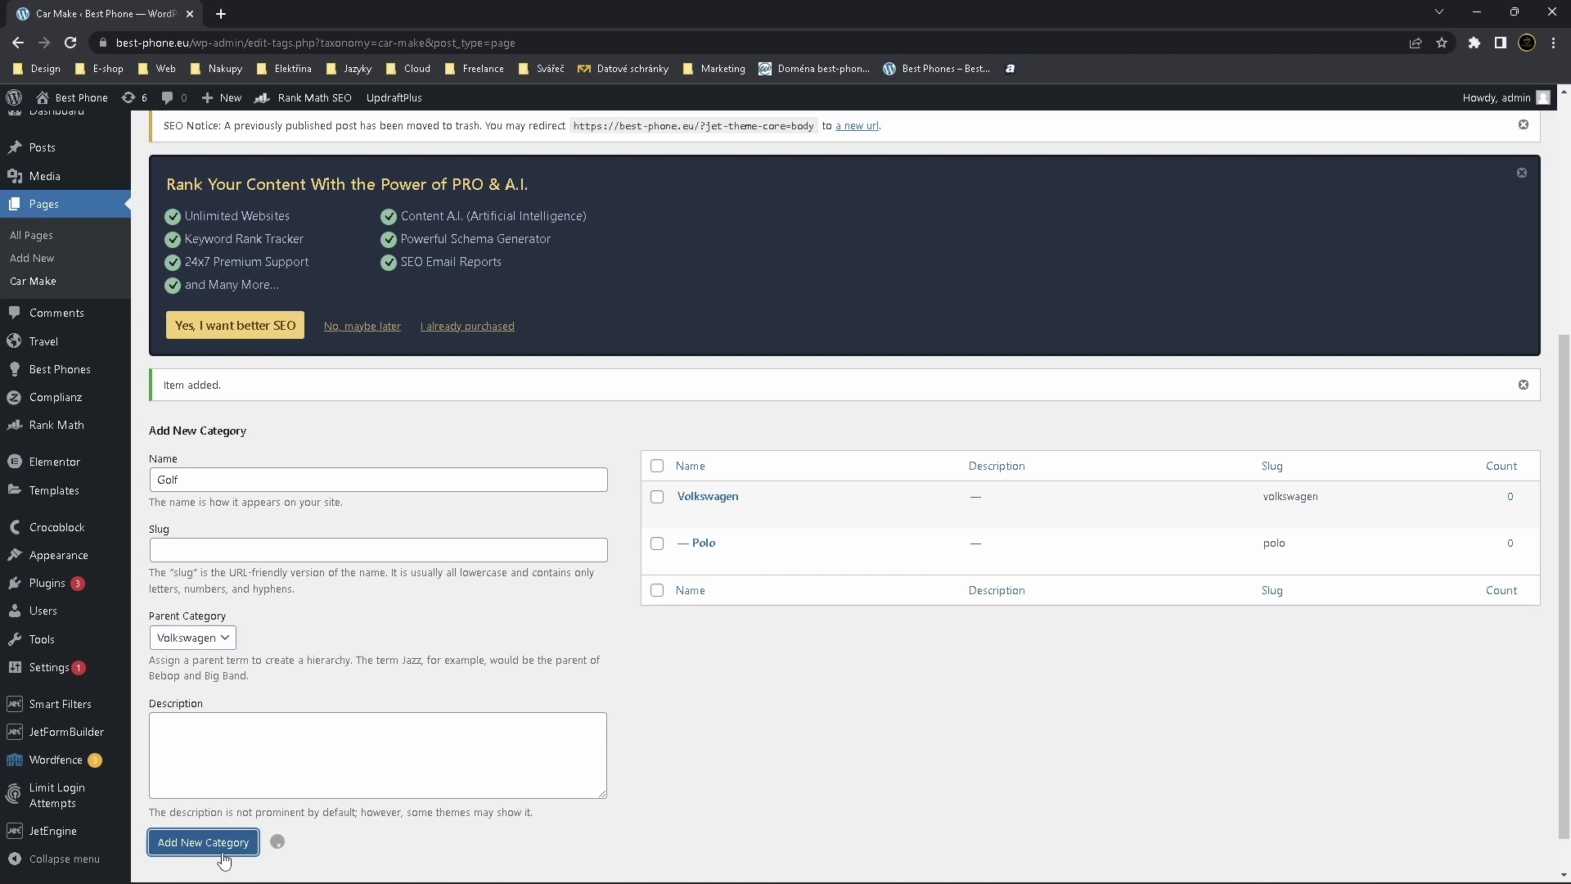
Add Passat as another child term under Volkswagen
left_click(309, 483)
type("Passat")
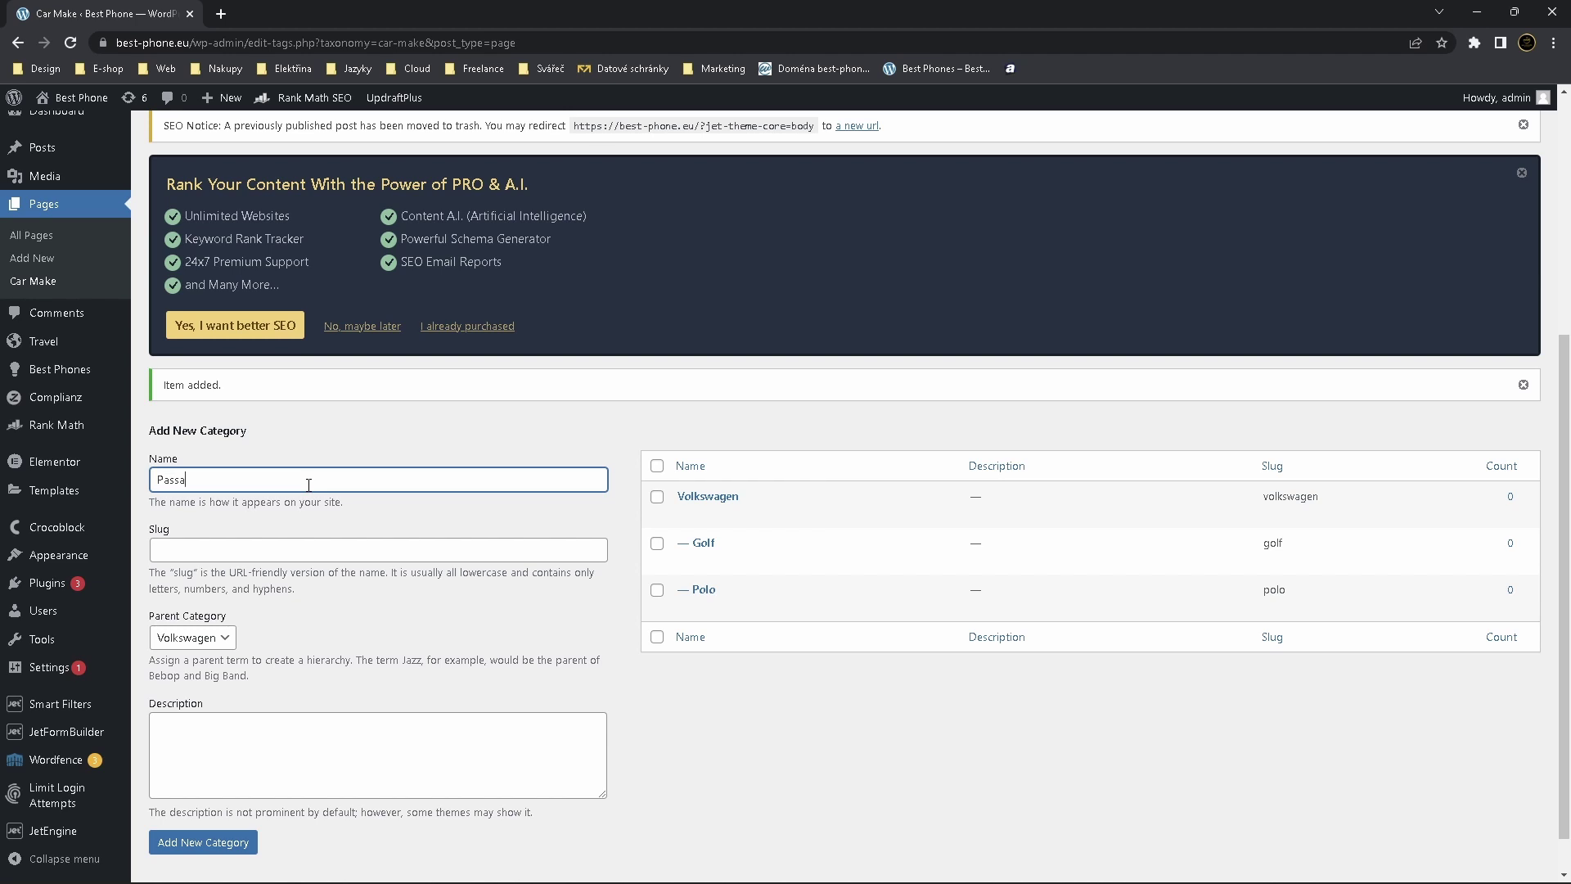
left_click(237, 846)
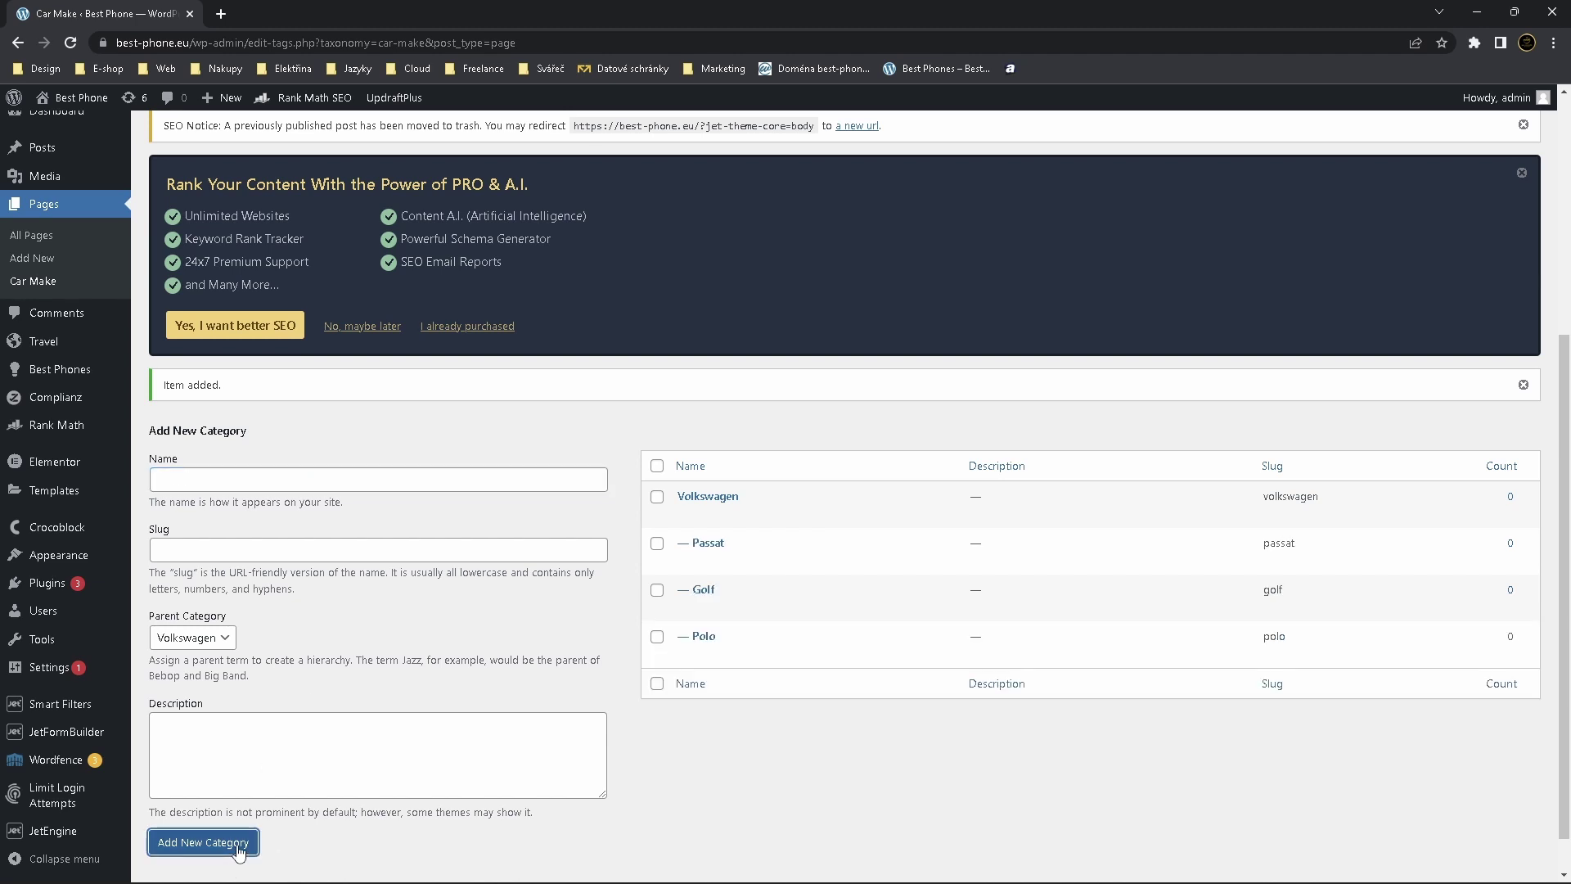
left_click(313, 472)
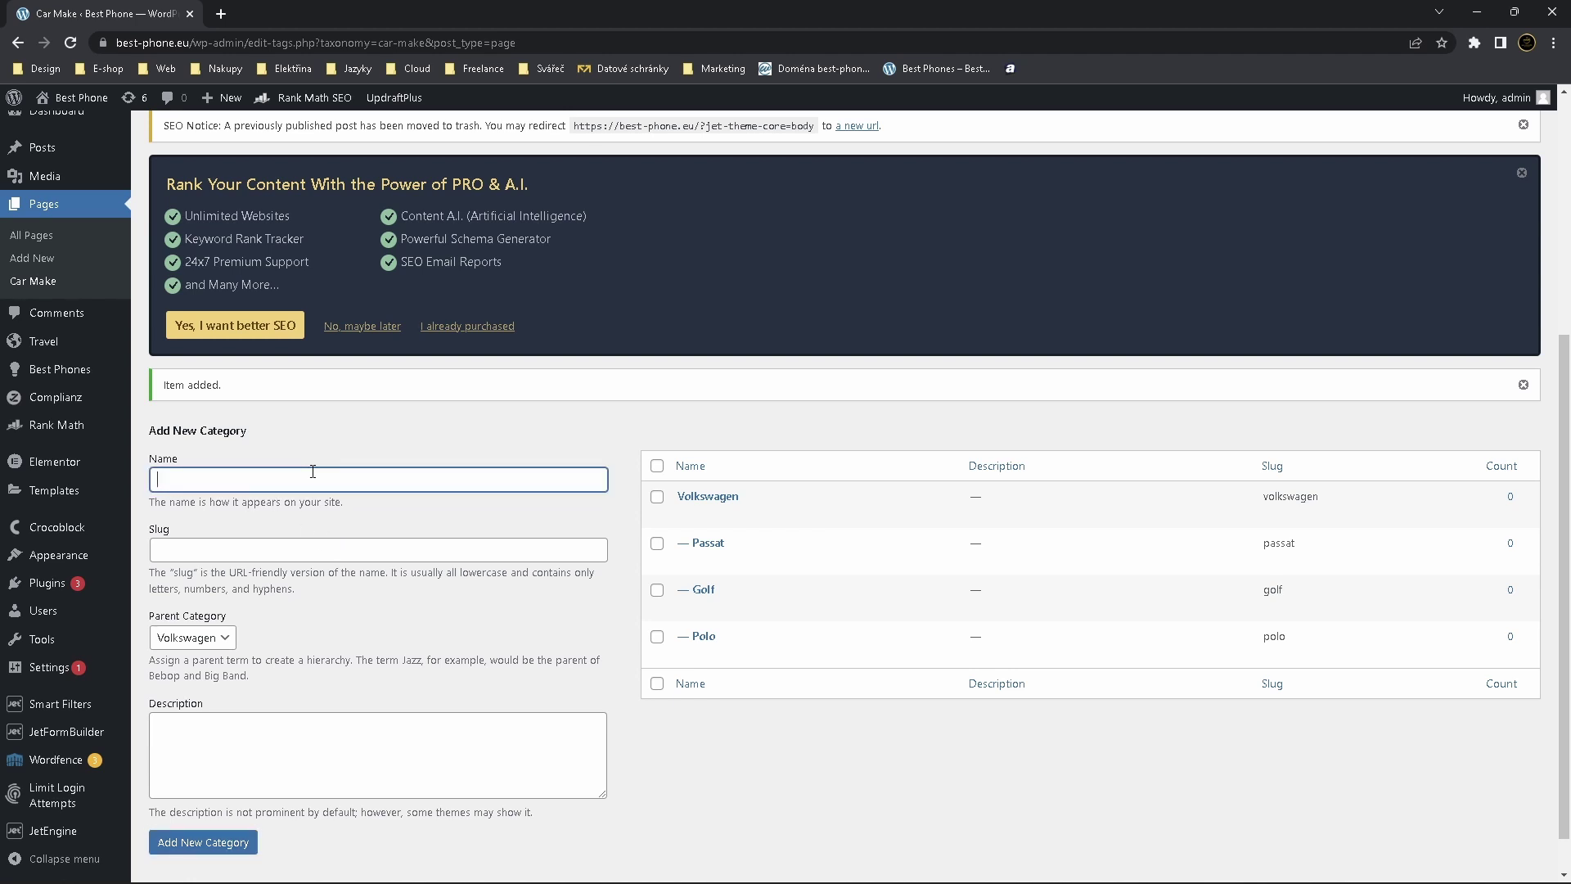
Add Audi as a top-level Car Make term with parent None
type("Audi")
left_click(226, 639)
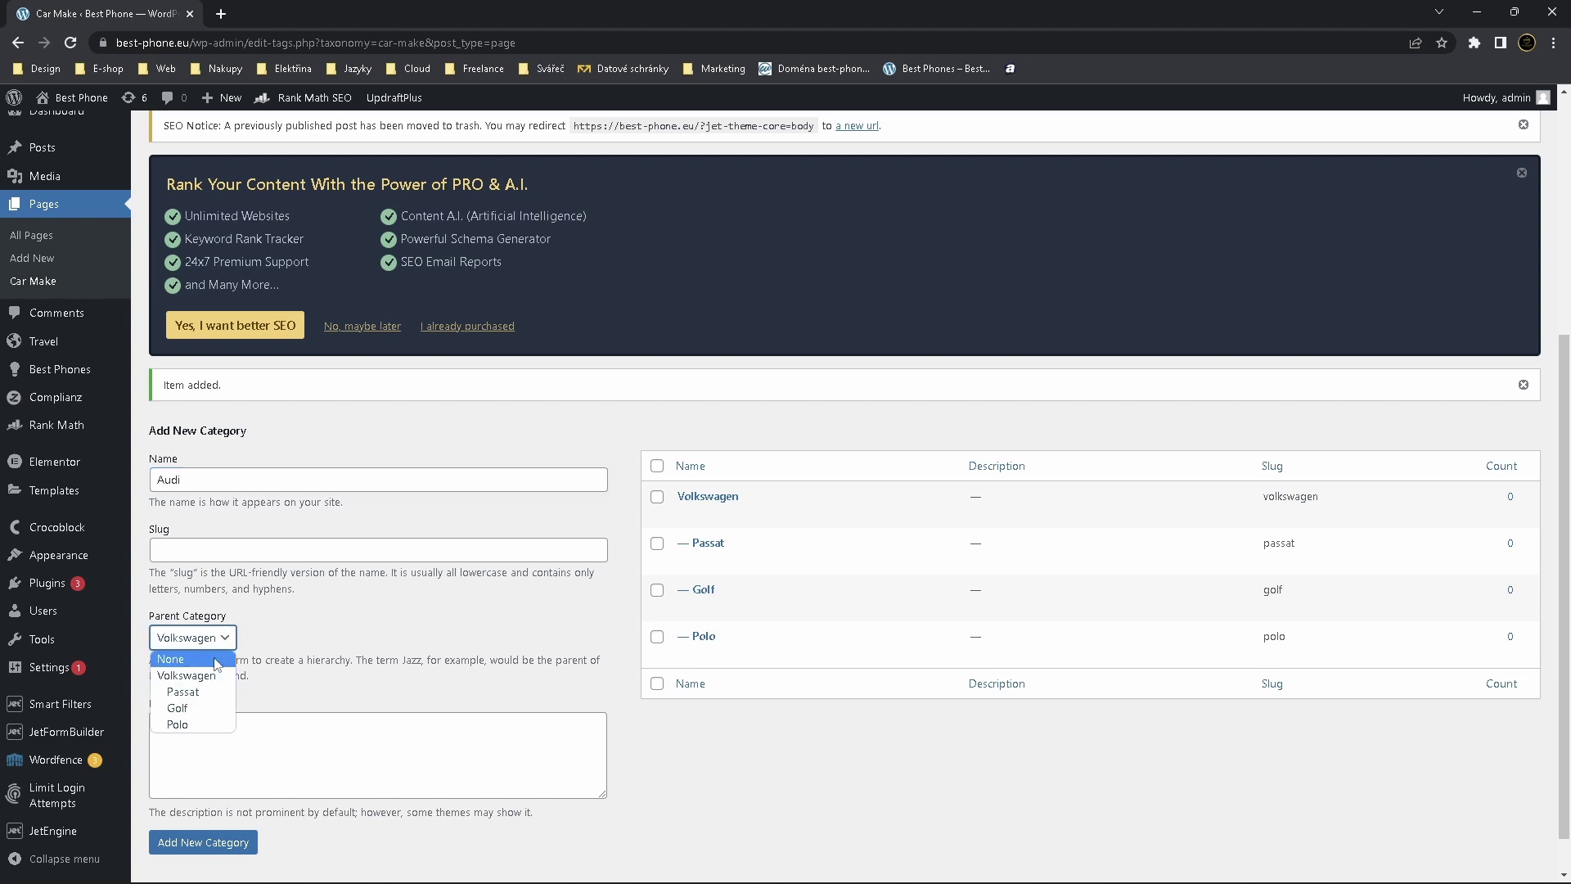
left_click(218, 660)
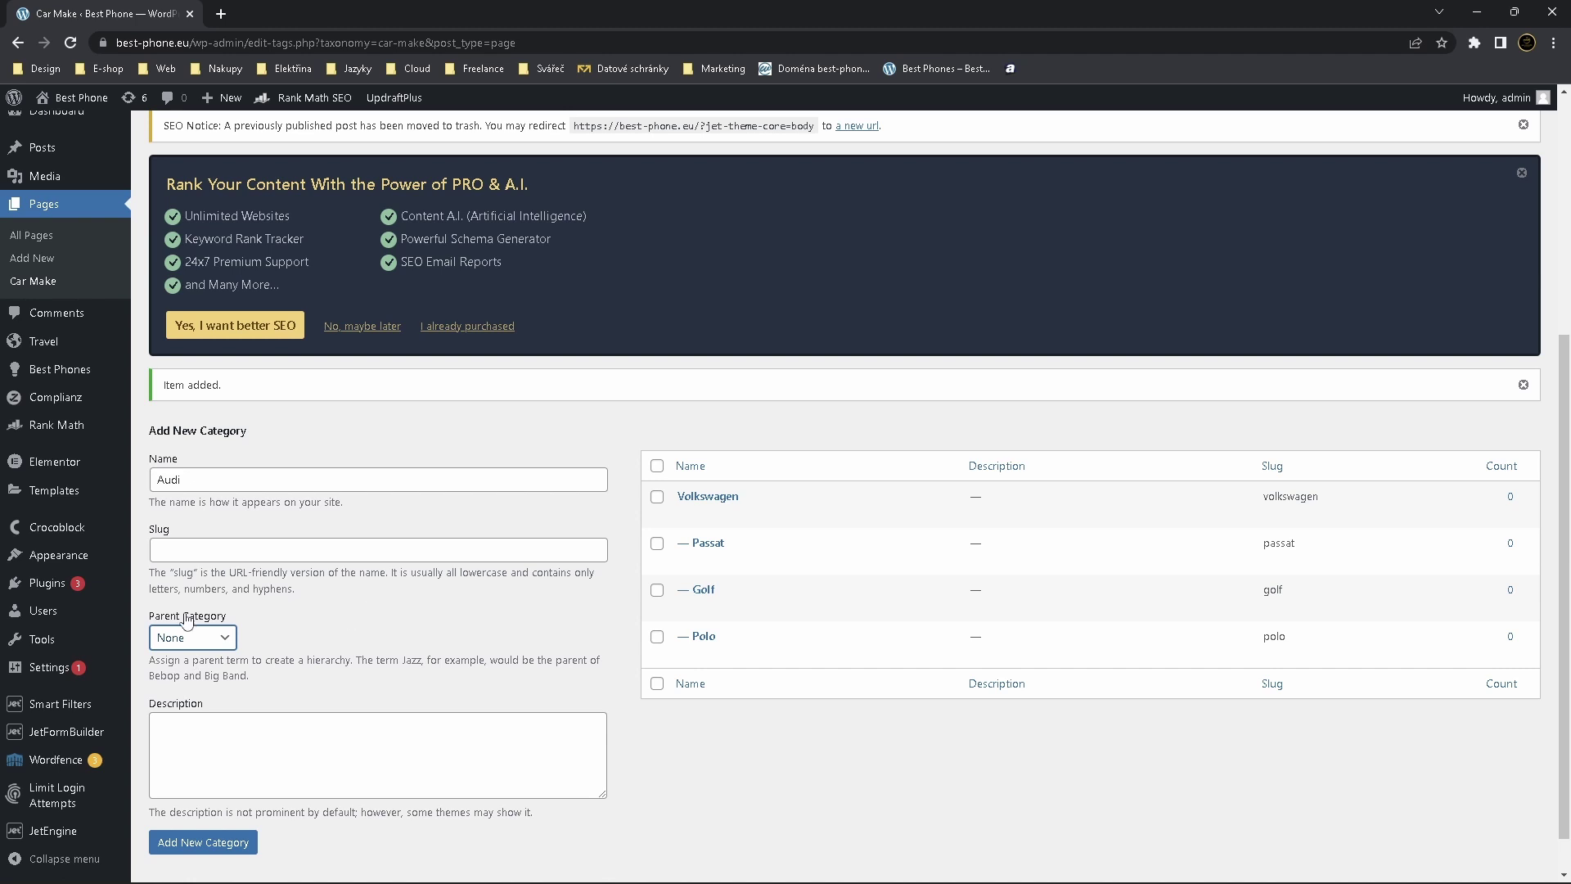
left_click(231, 845)
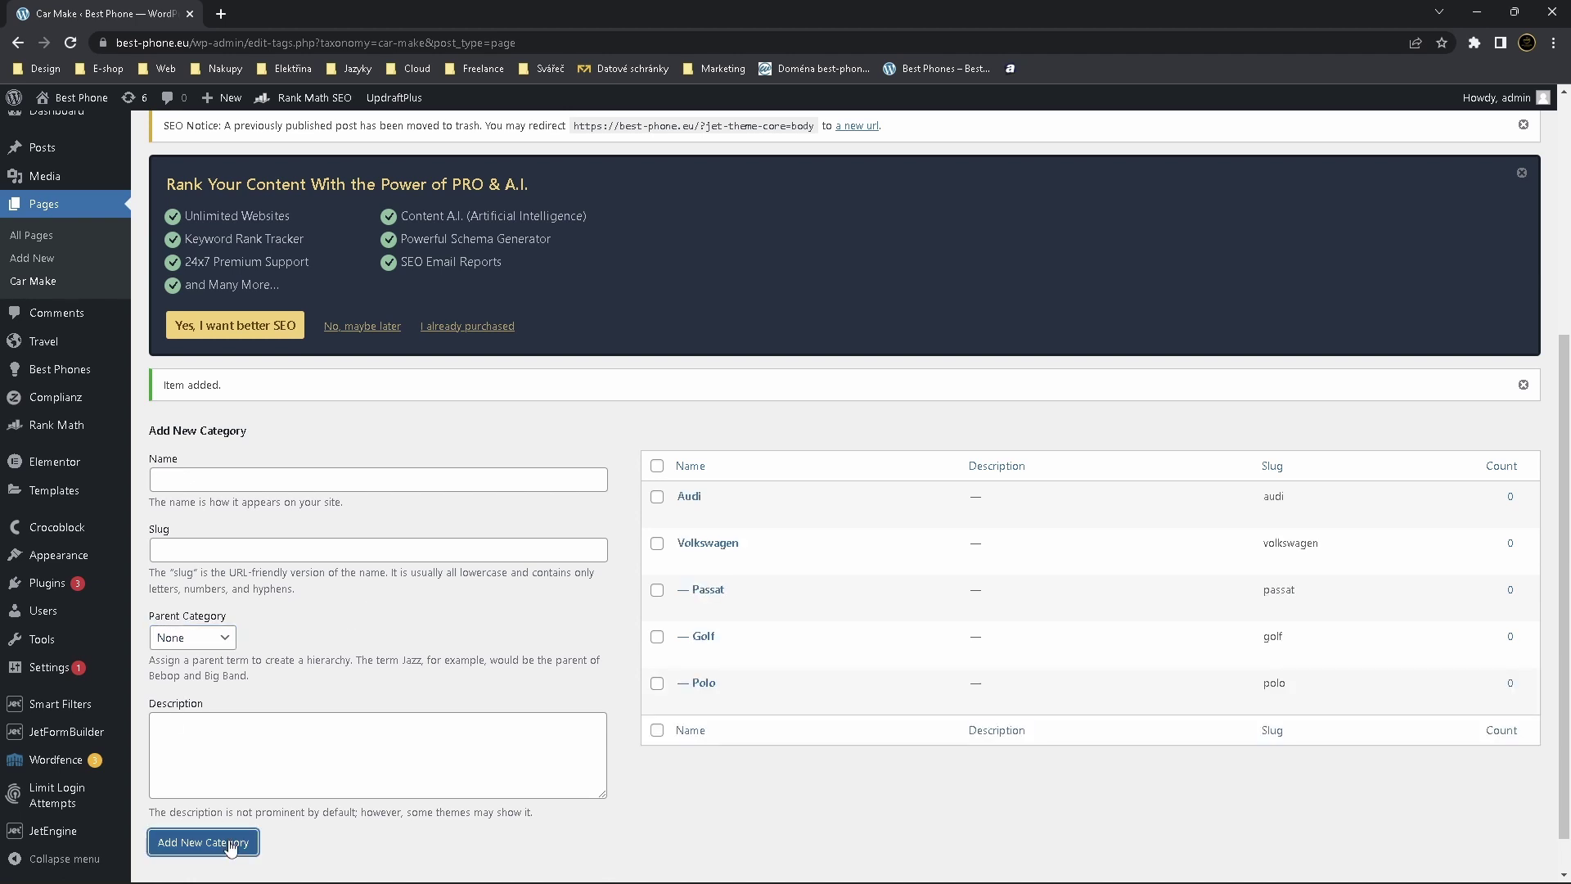
Add A3, A4 and A6 as child terms under Audi
left_click(193, 639)
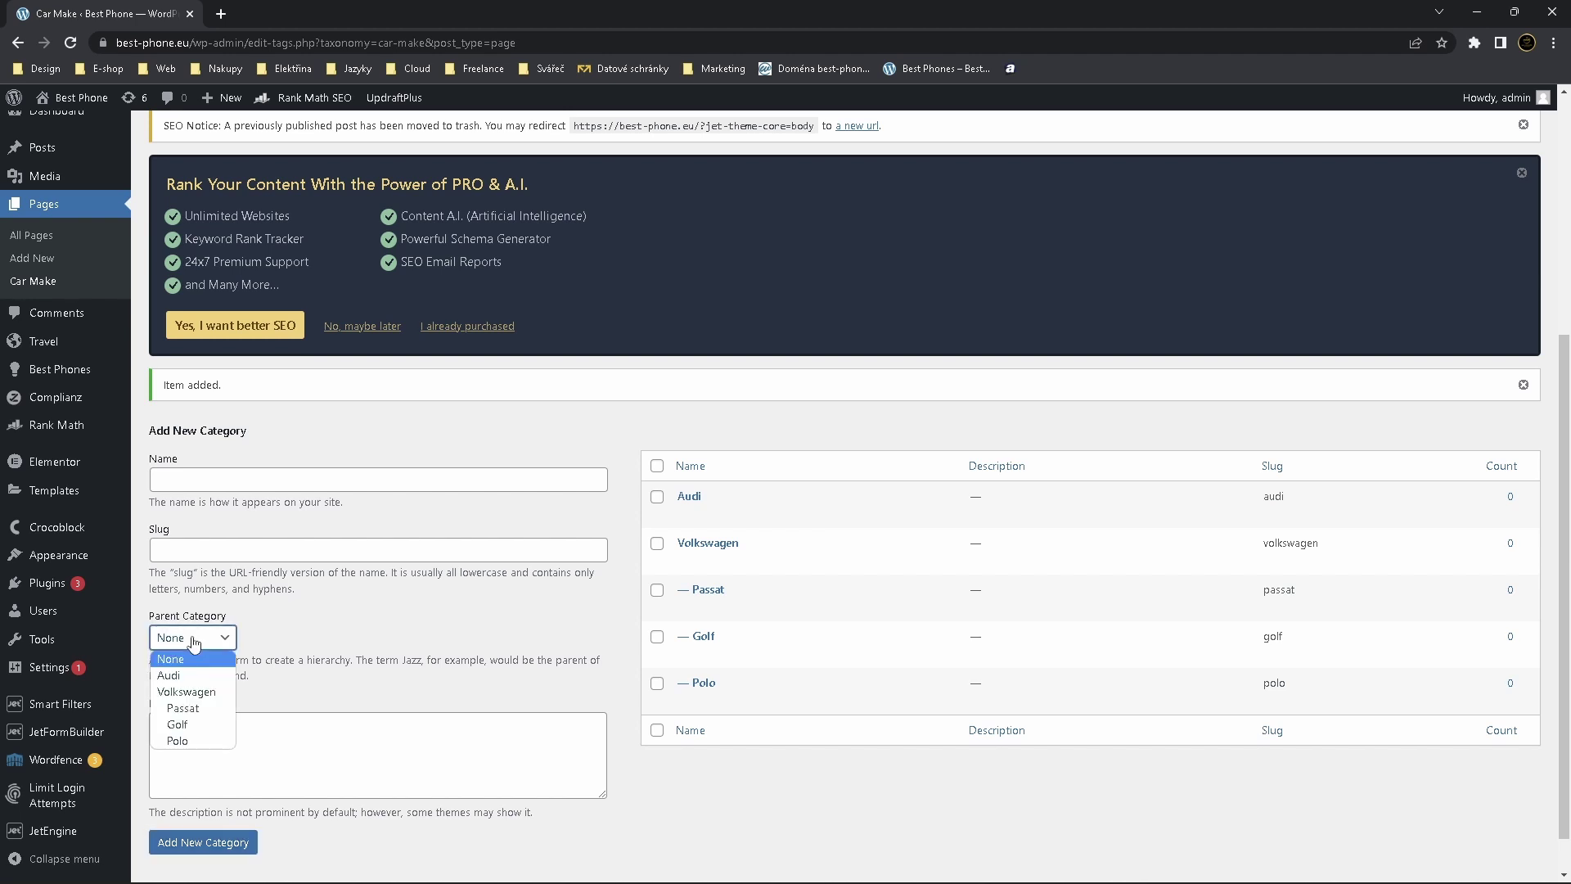
left_click(208, 677)
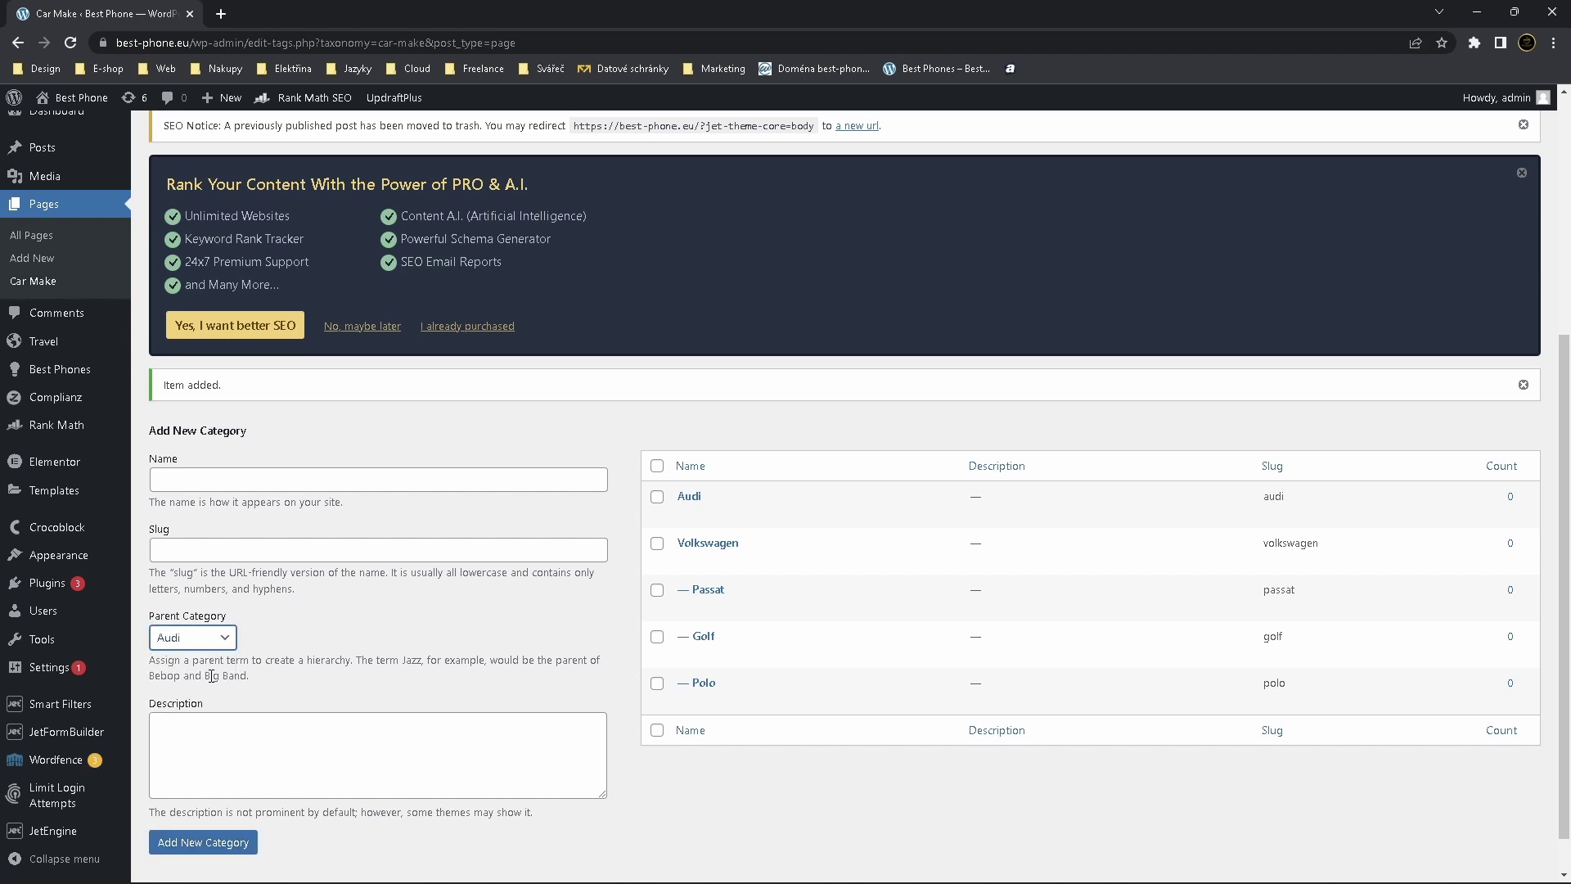
left_click(330, 481)
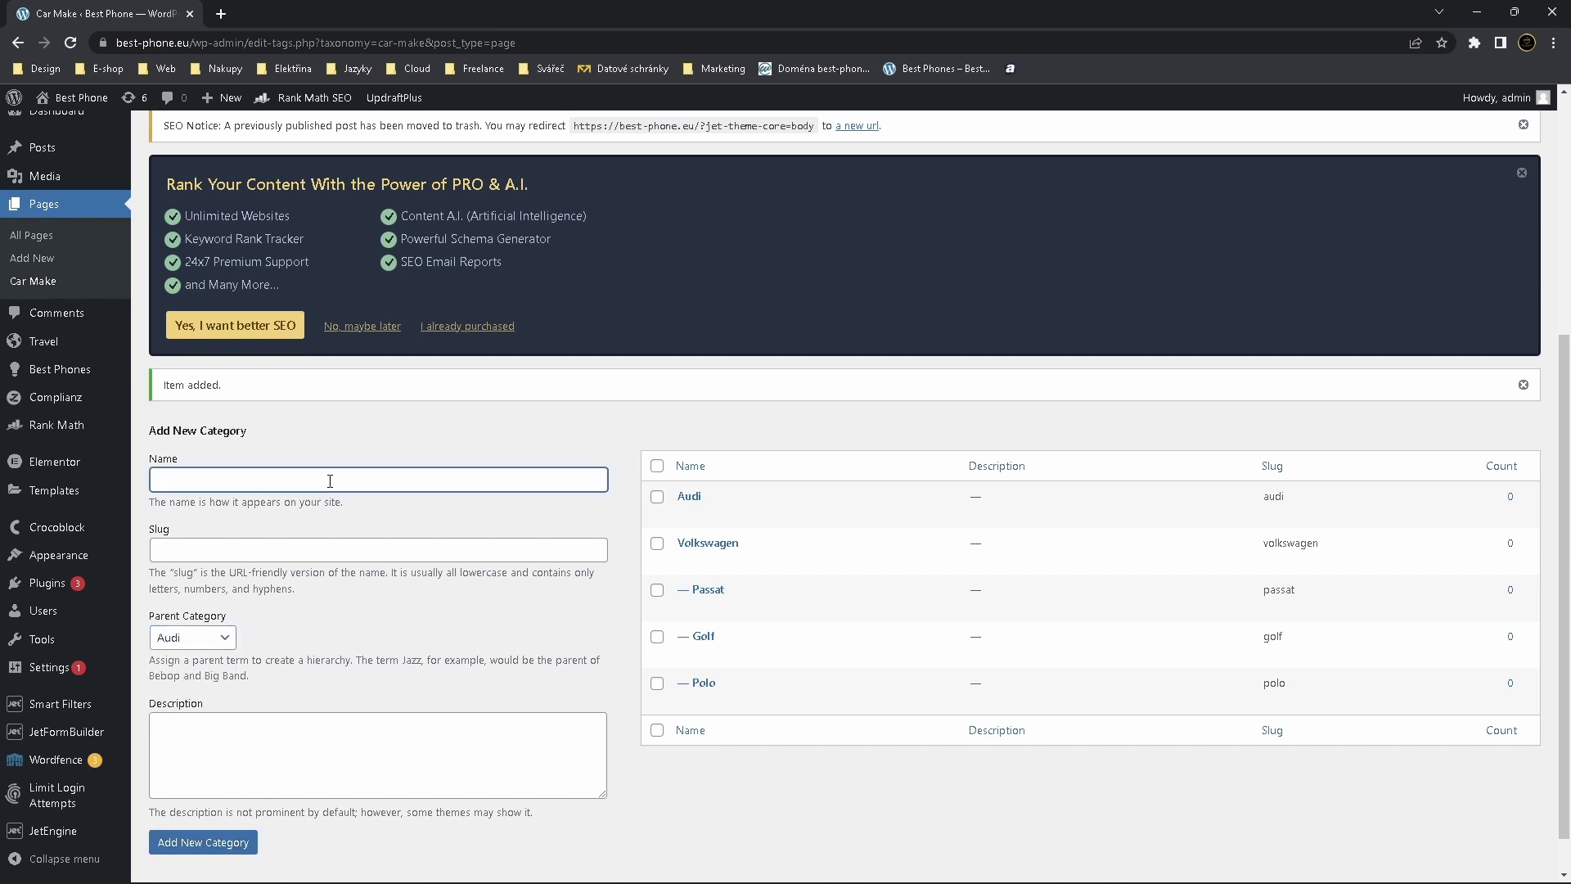
type("A3")
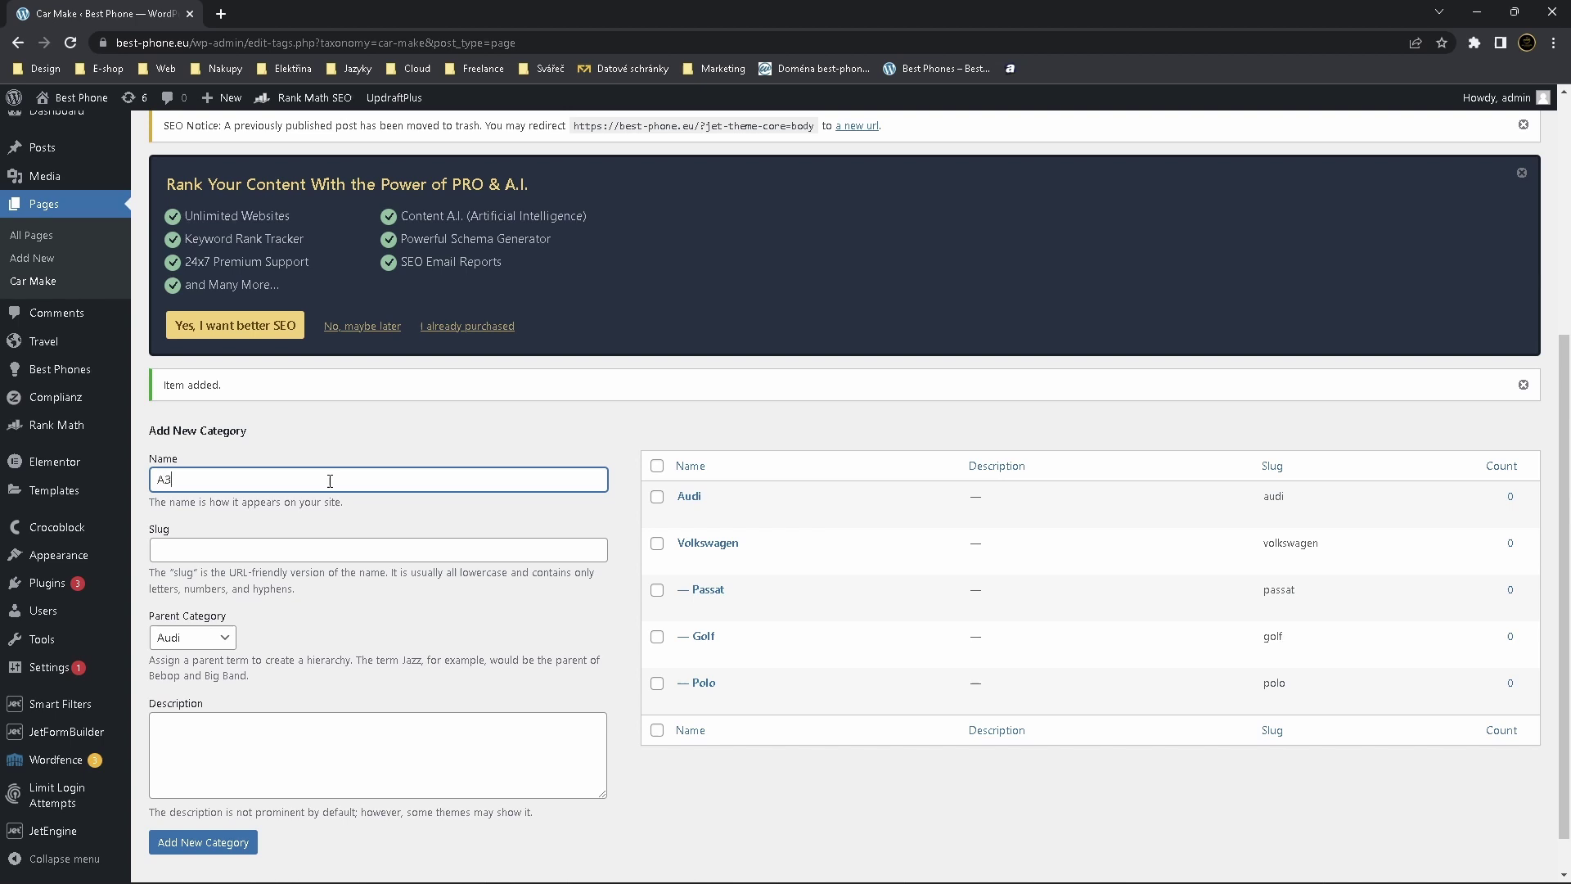
left_click(226, 842)
left_click(306, 475)
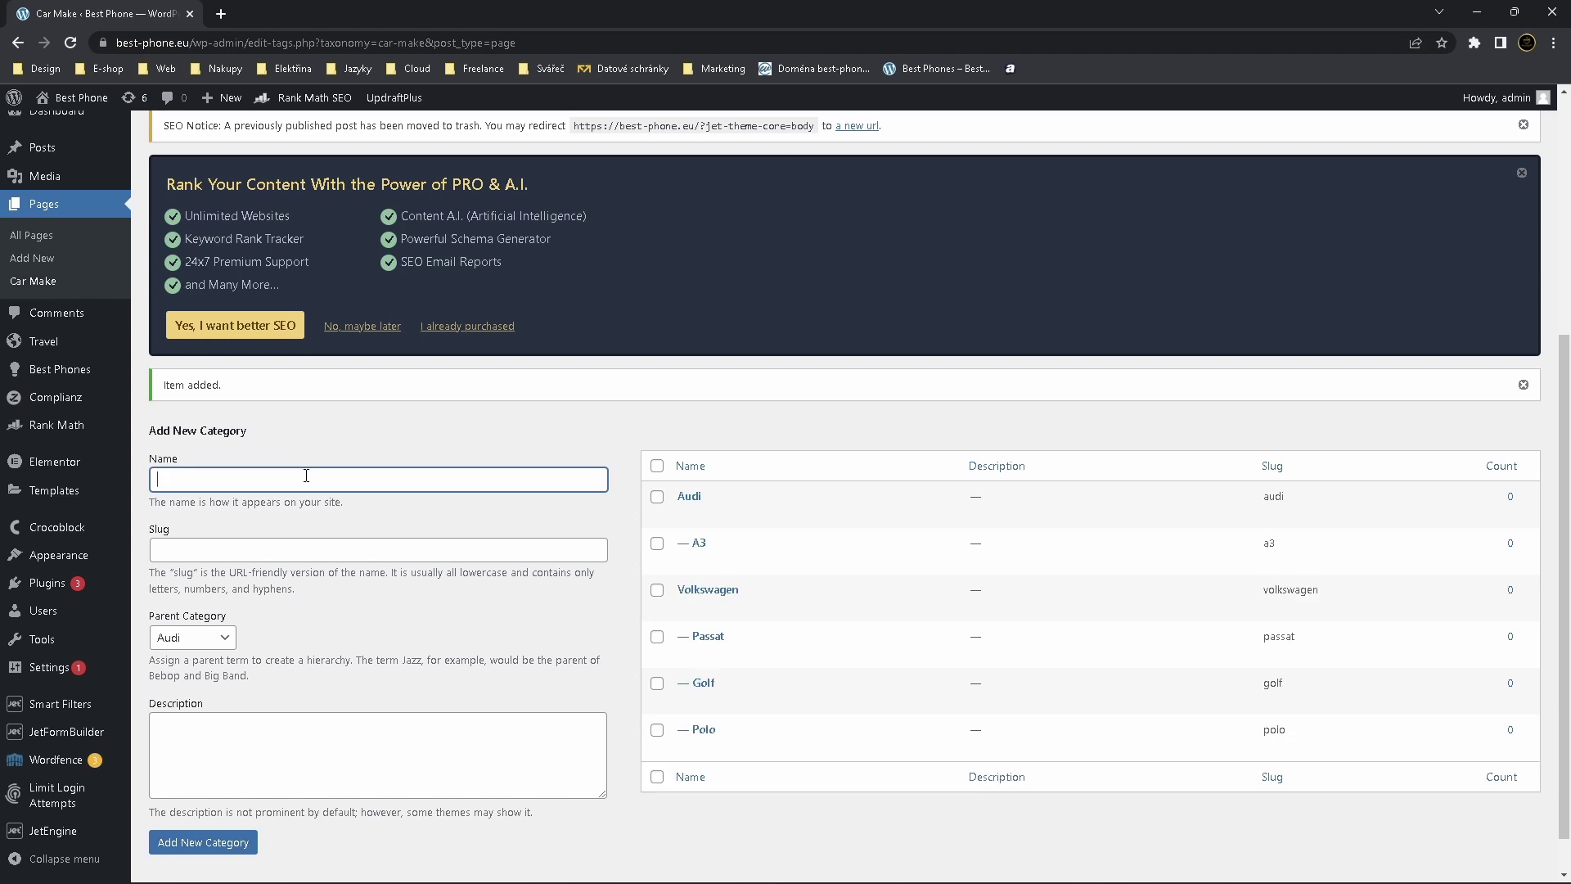
type("A4")
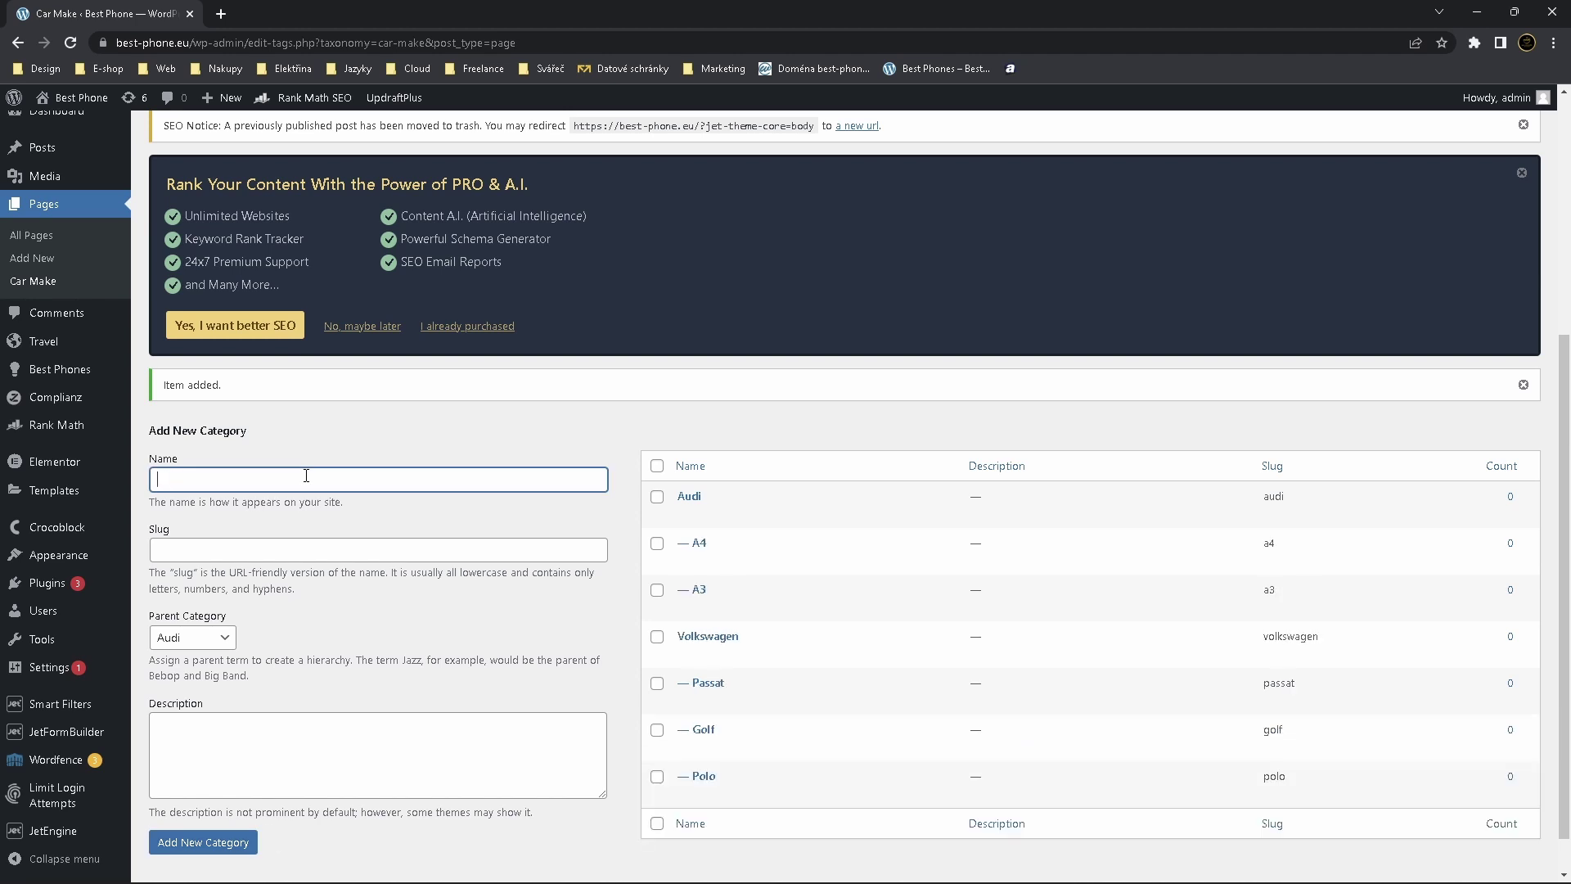
type("A6")
left_click(232, 845)
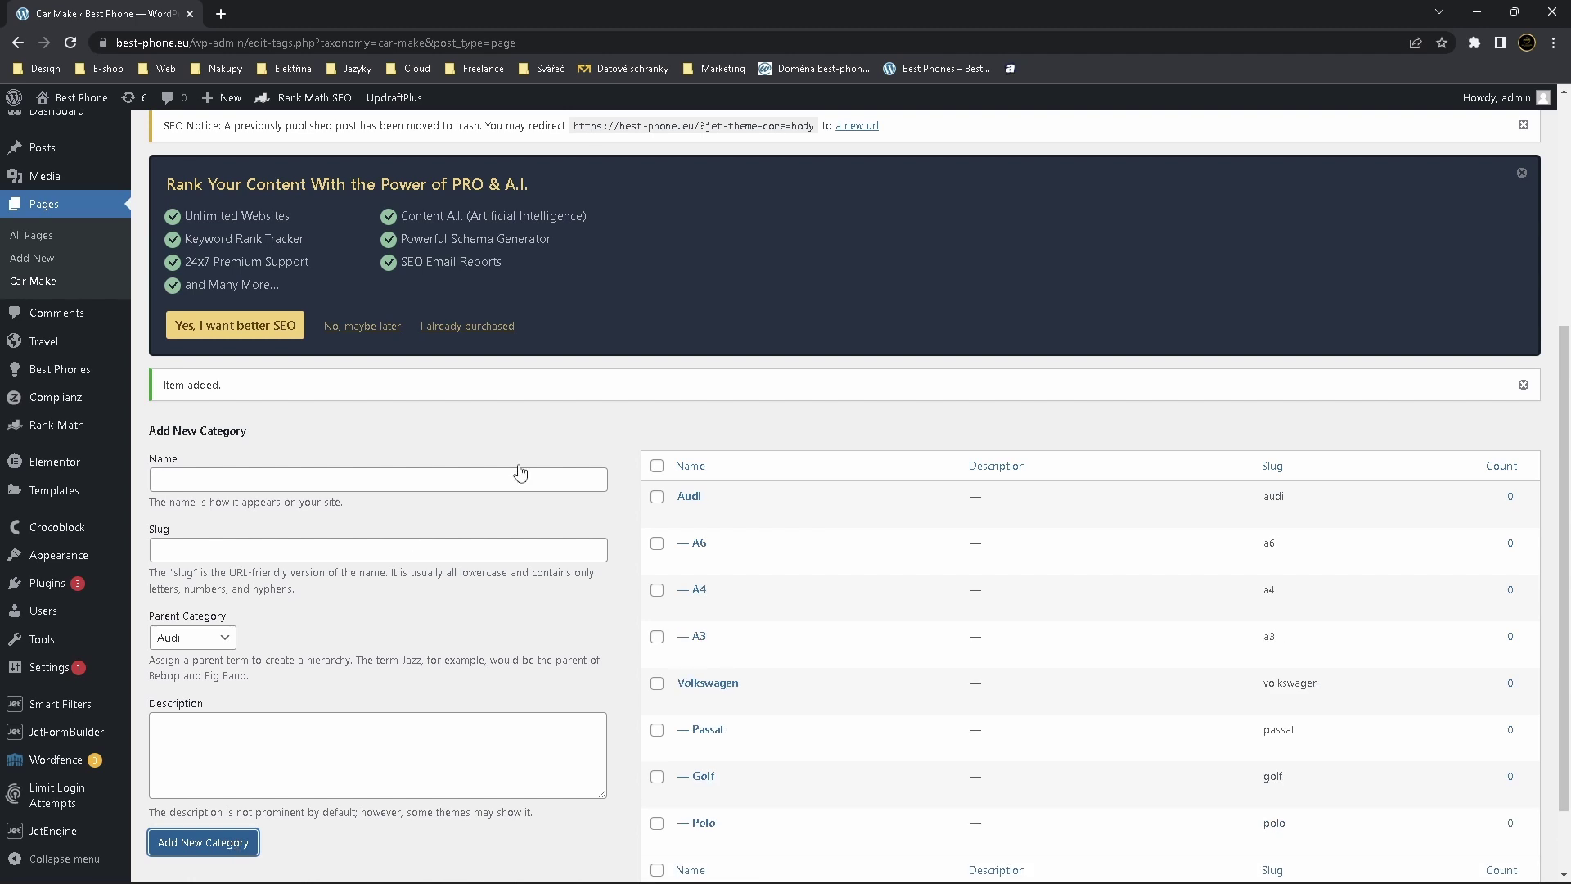
left_click(274, 438)
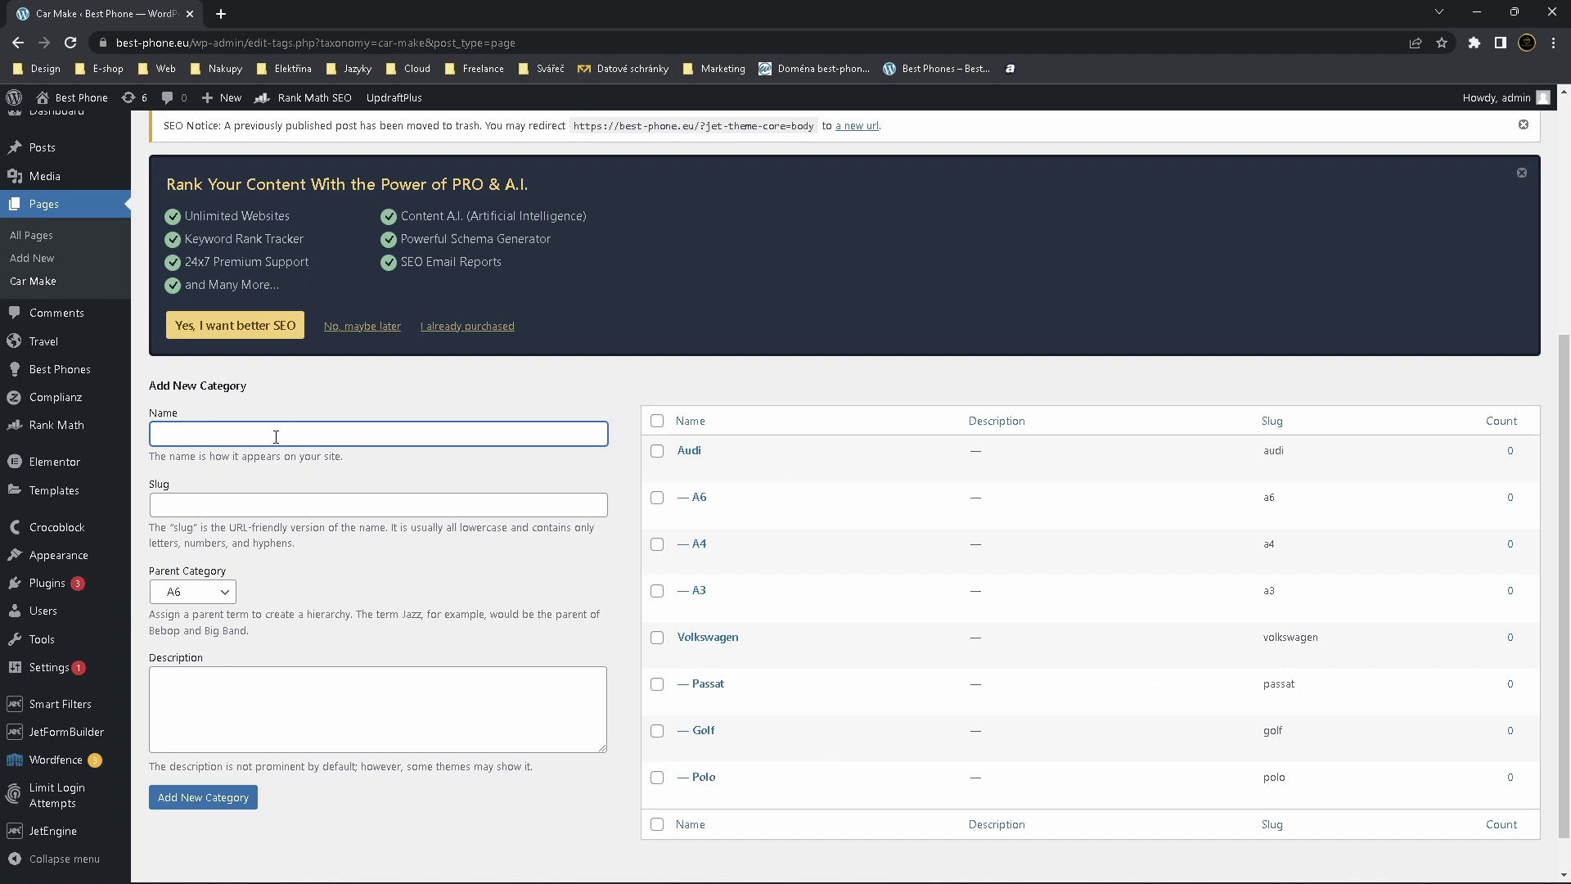
type("Petrol")
Add Petrol and Diesel as sub-terms under A6
left_click(198, 594)
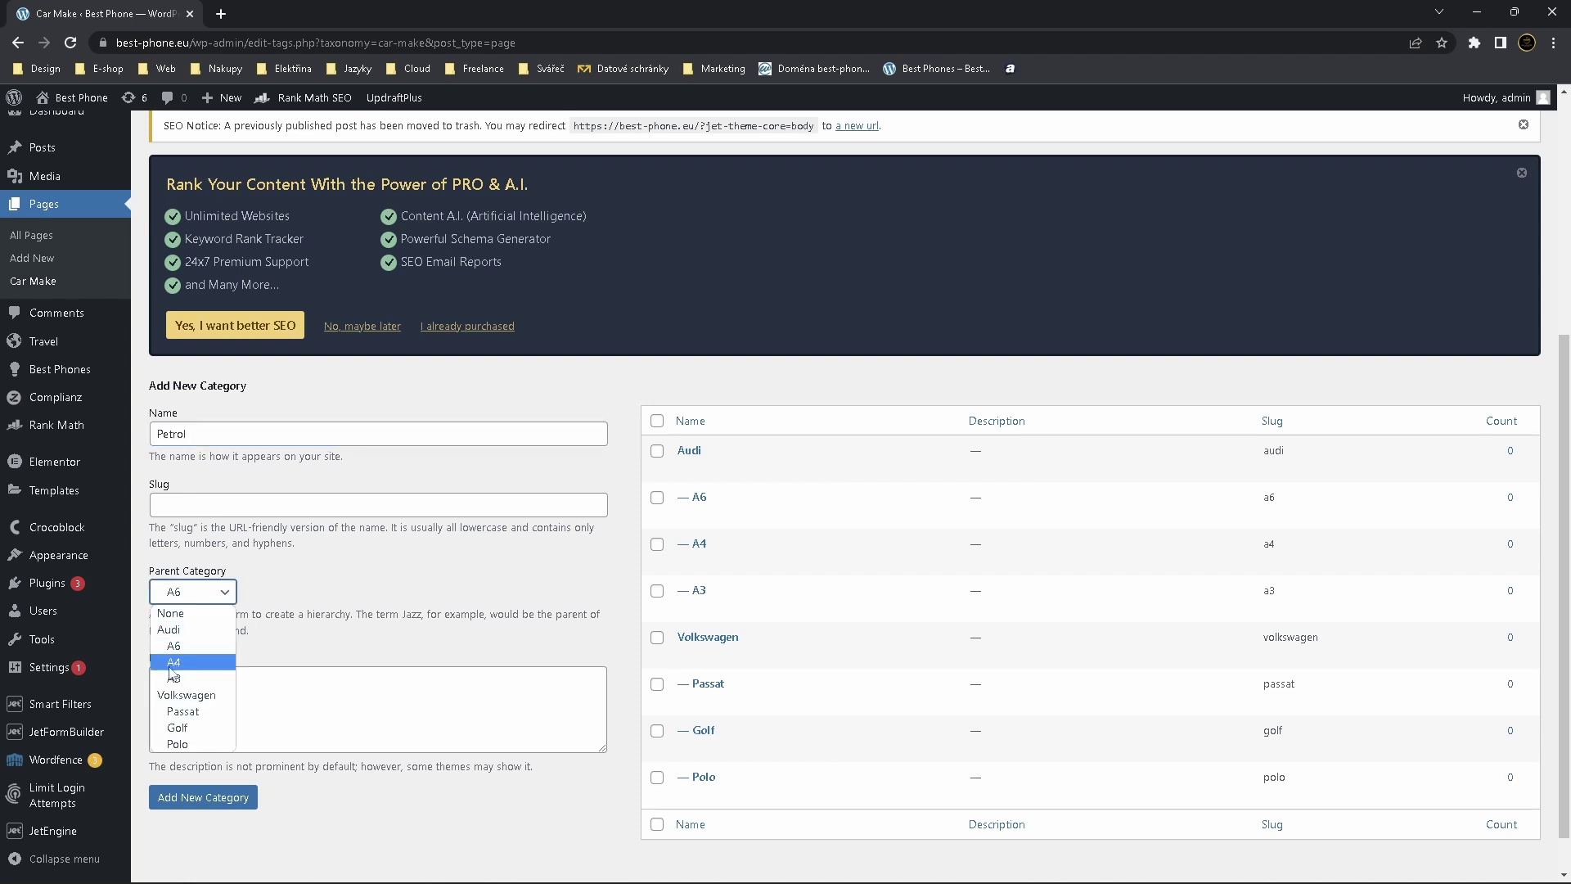
left_click(199, 646)
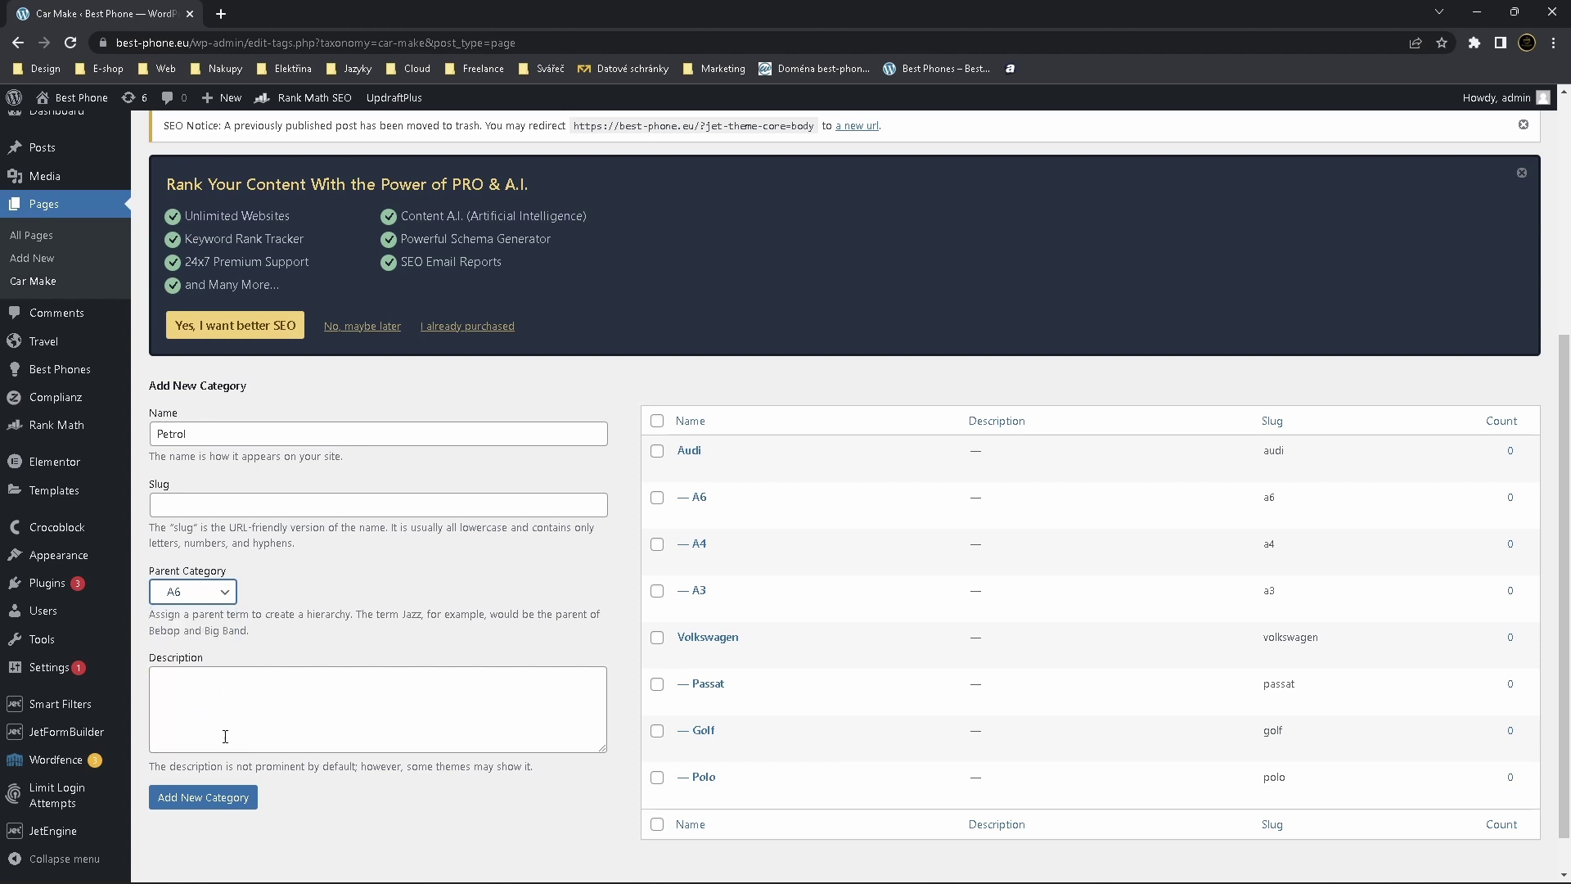
left_click(242, 807)
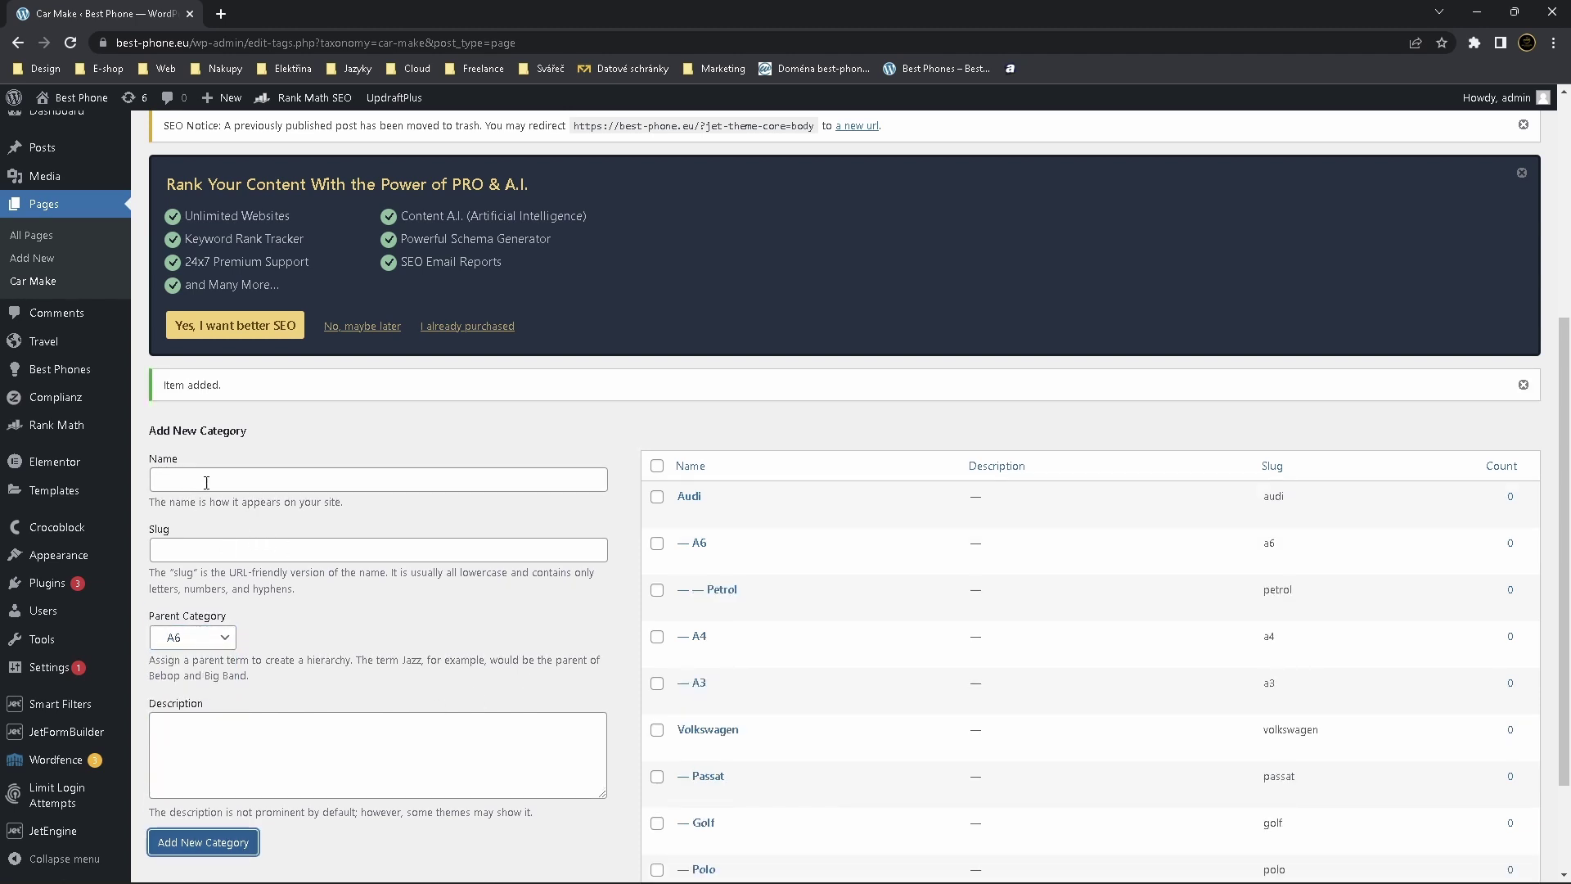
left_click(206, 482)
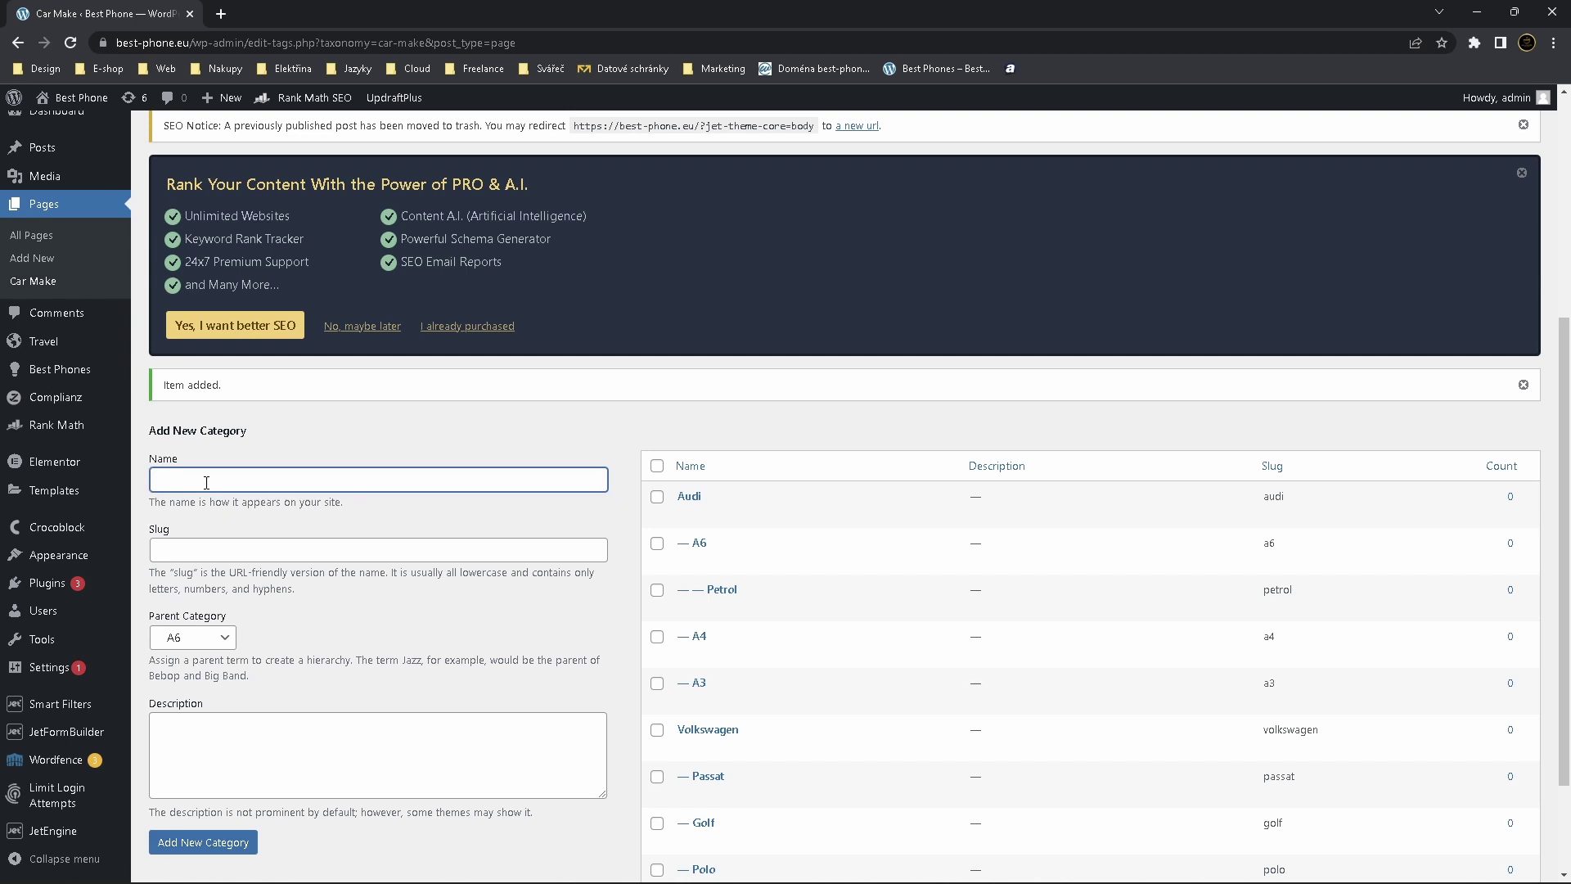
type("Diesel")
left_click(218, 851)
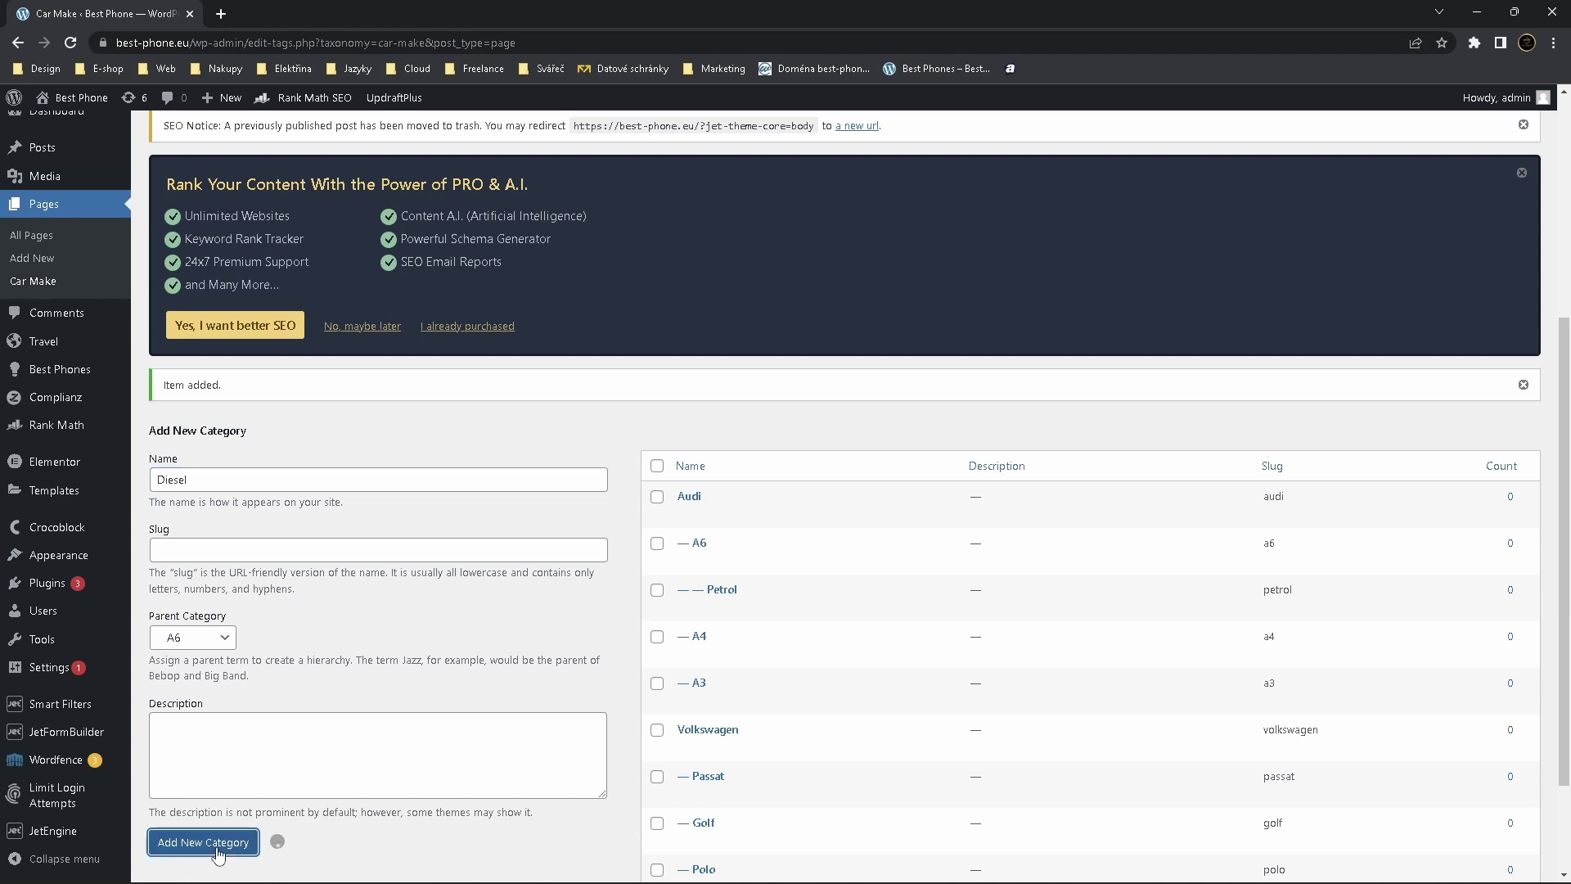
Add 2.6 as a sub-term under Diesel
left_click(355, 477)
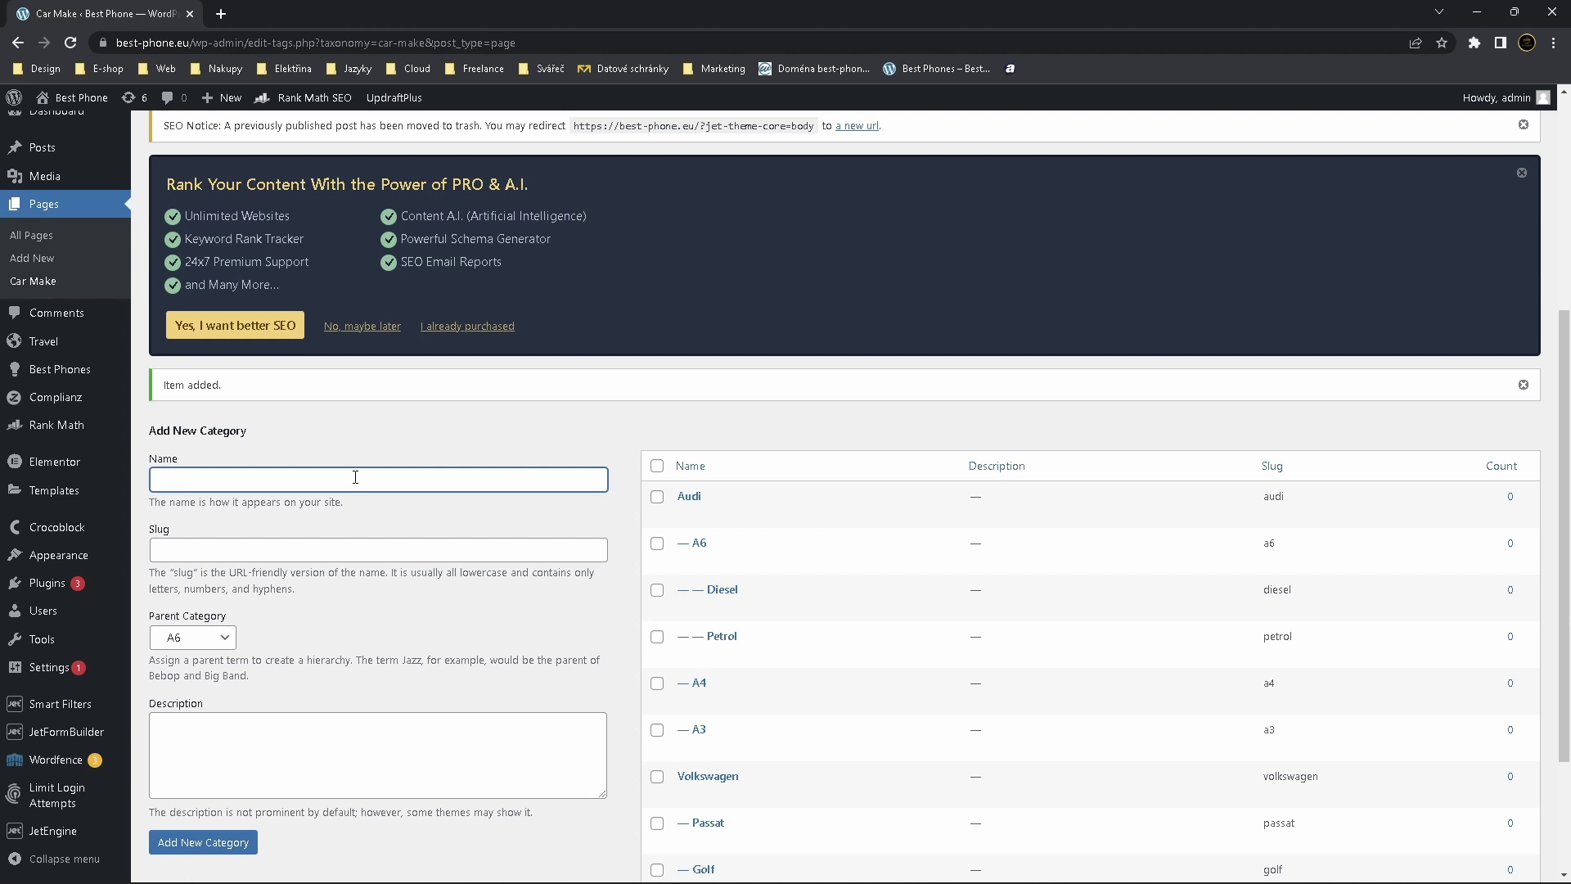
type("2.6")
left_click(211, 638)
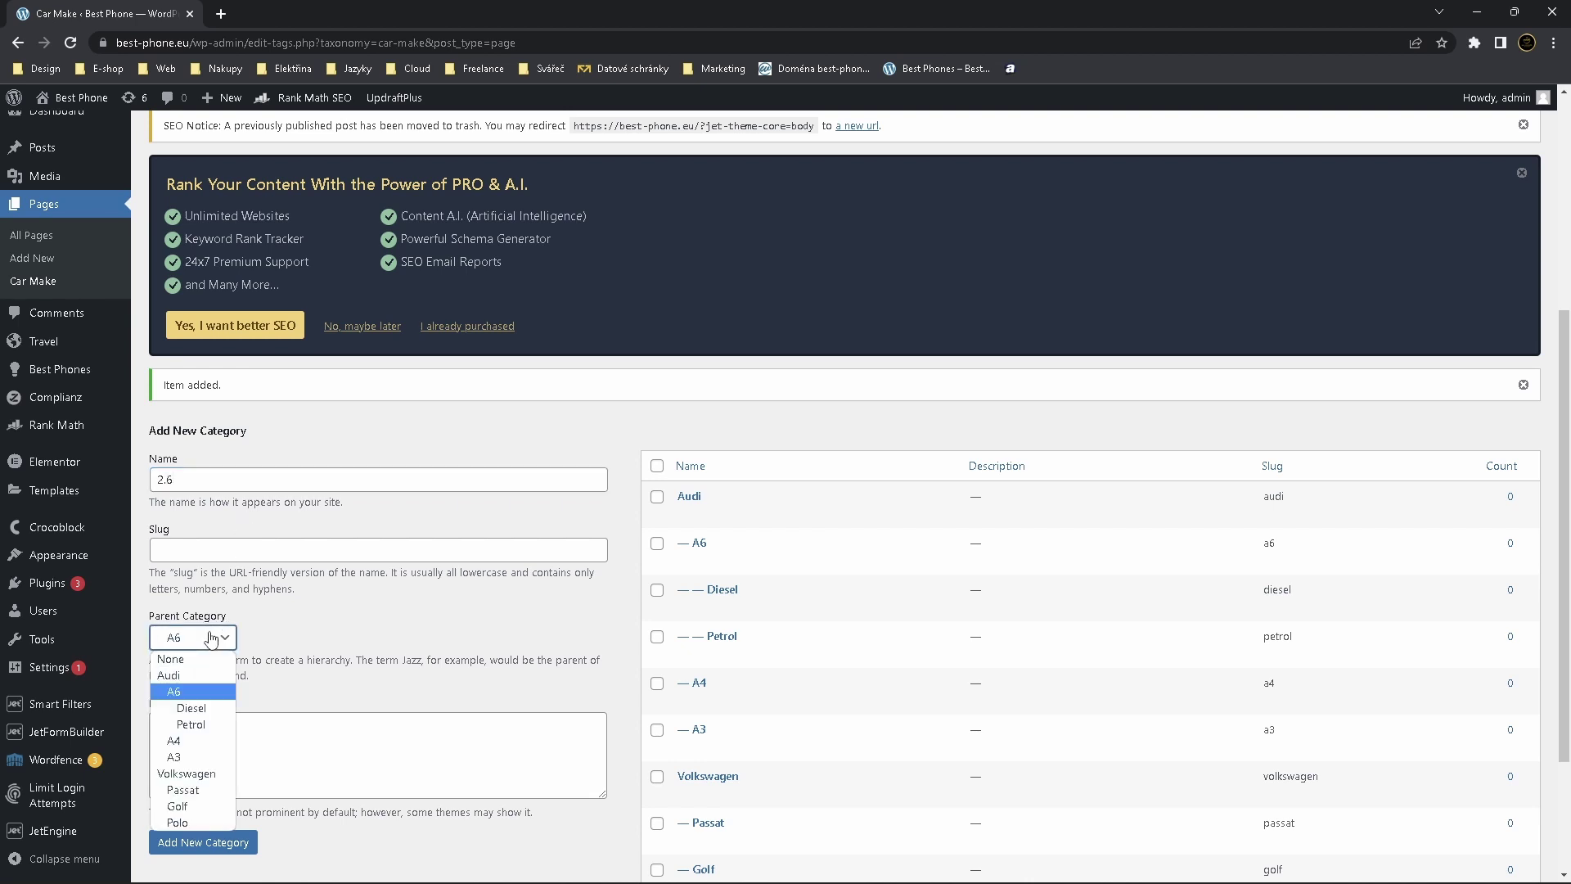
left_click(193, 708)
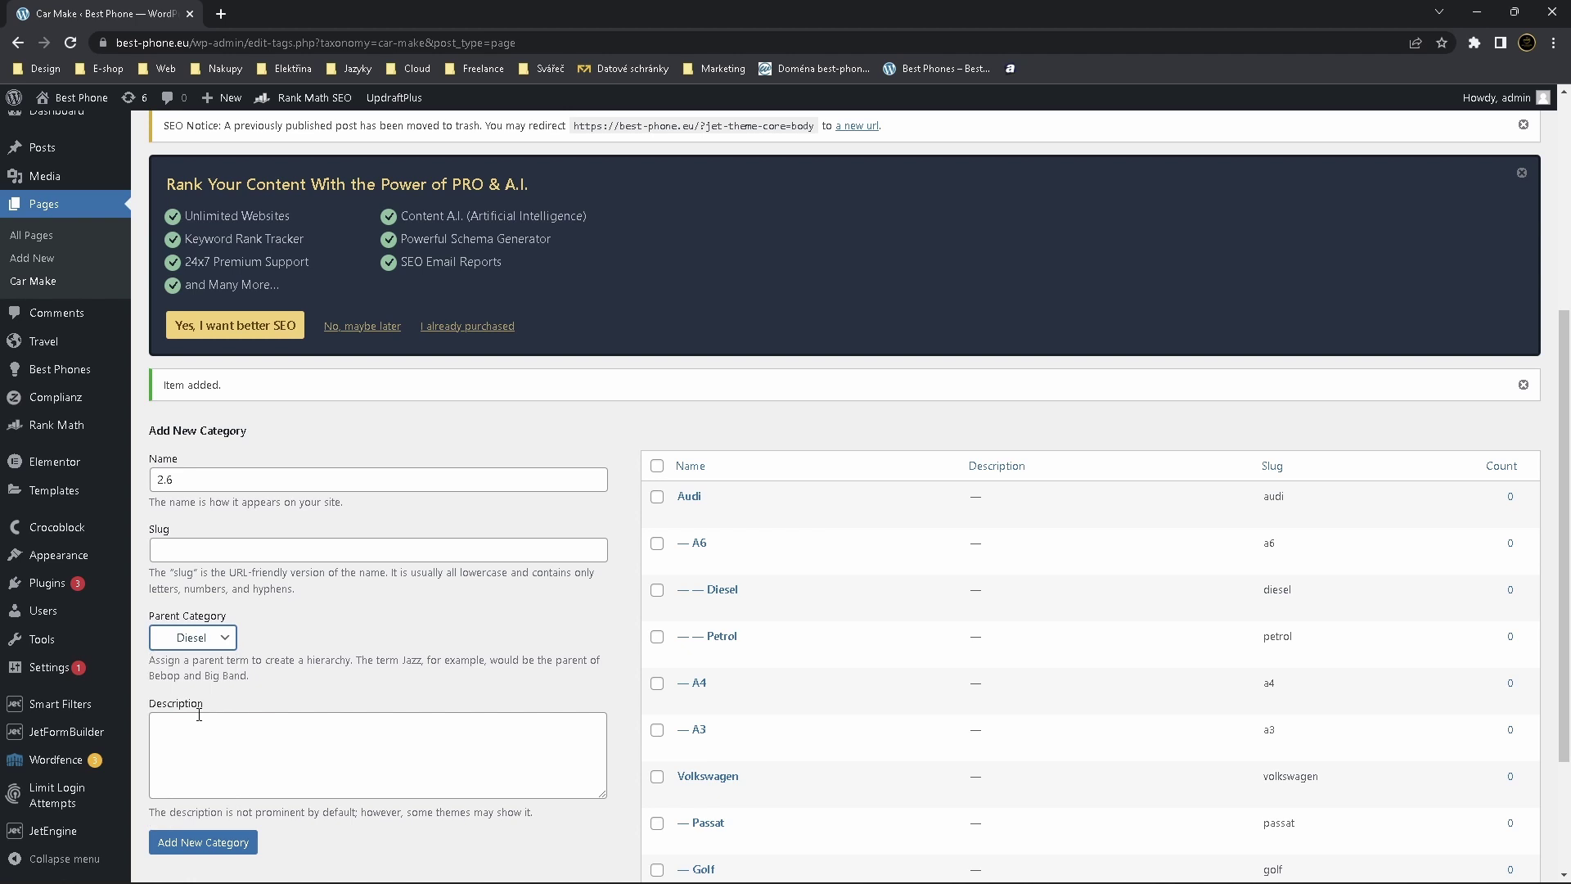
left_click(244, 848)
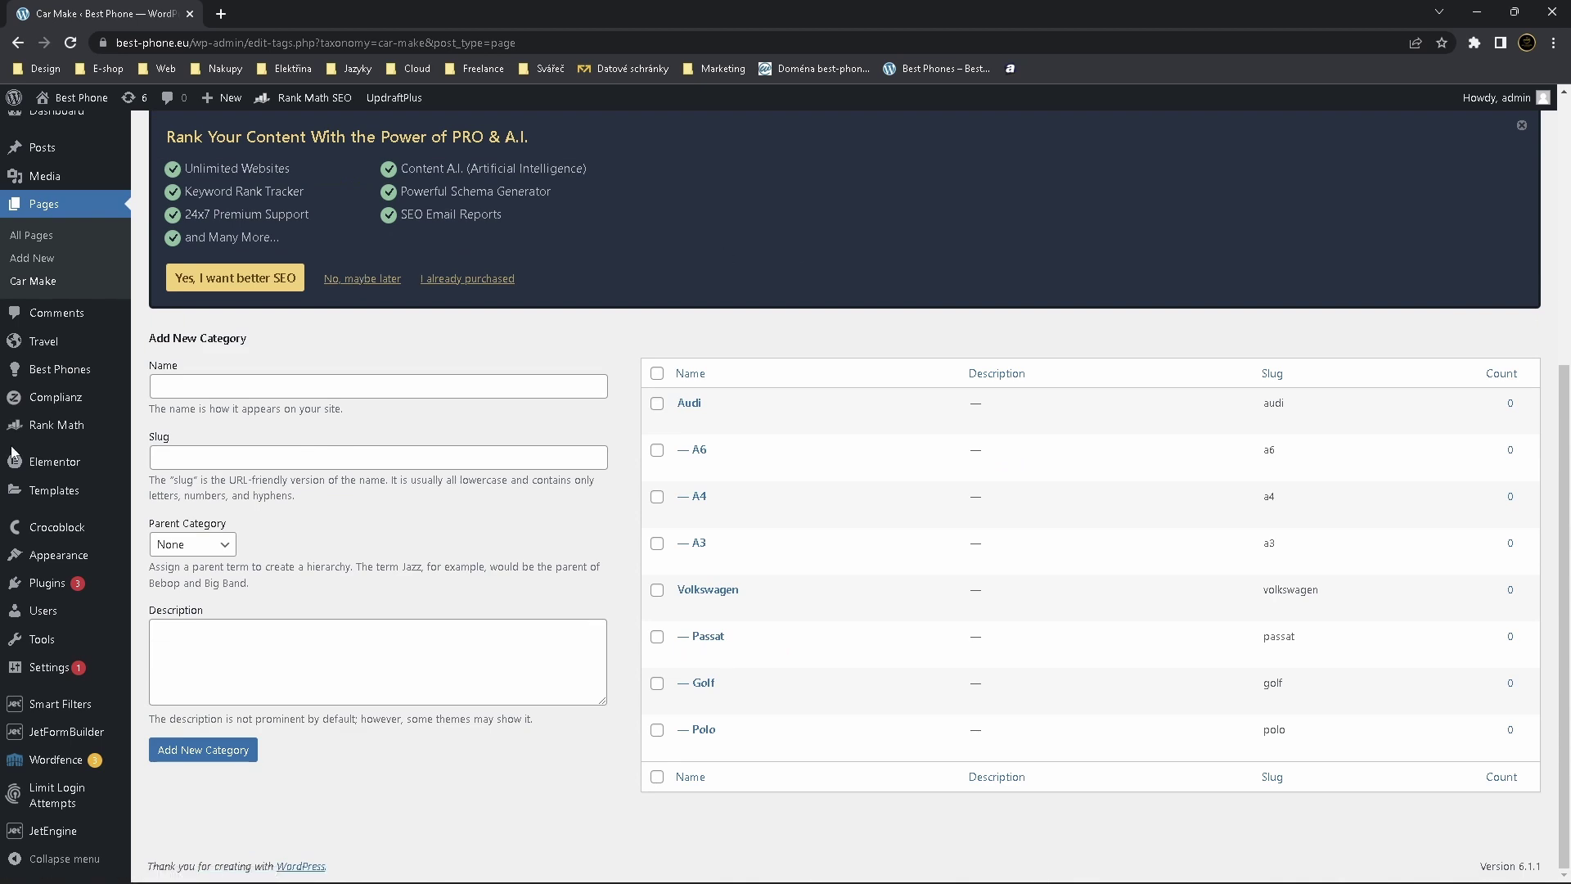
Create a new JetFormBuilder form titled 'Car Brand' and publish it
mouse_move(75, 491)
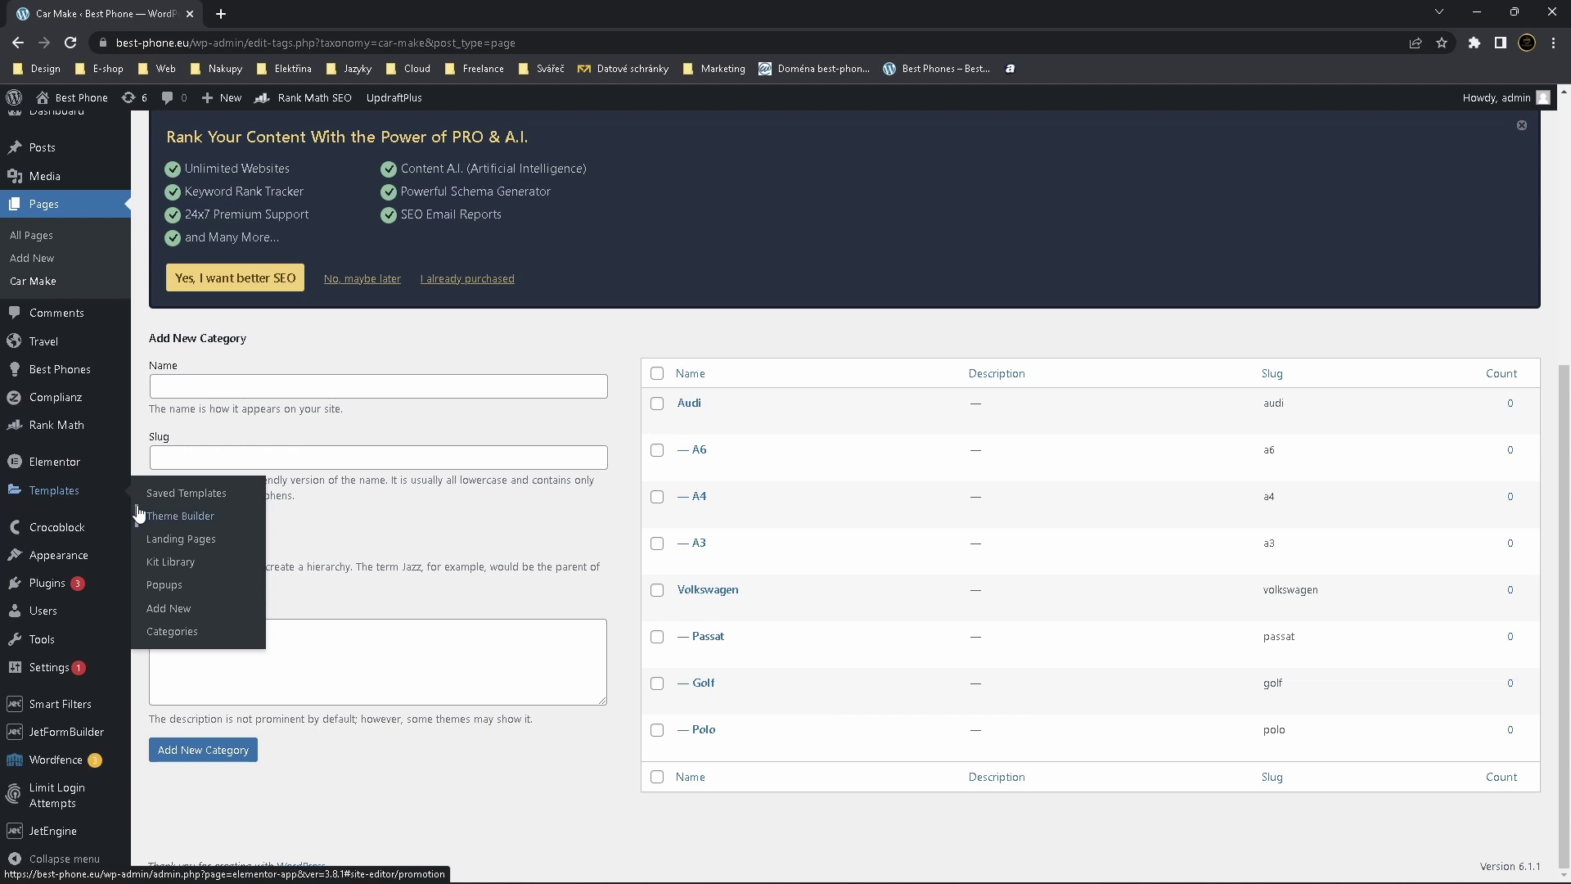
mouse_move(58, 738)
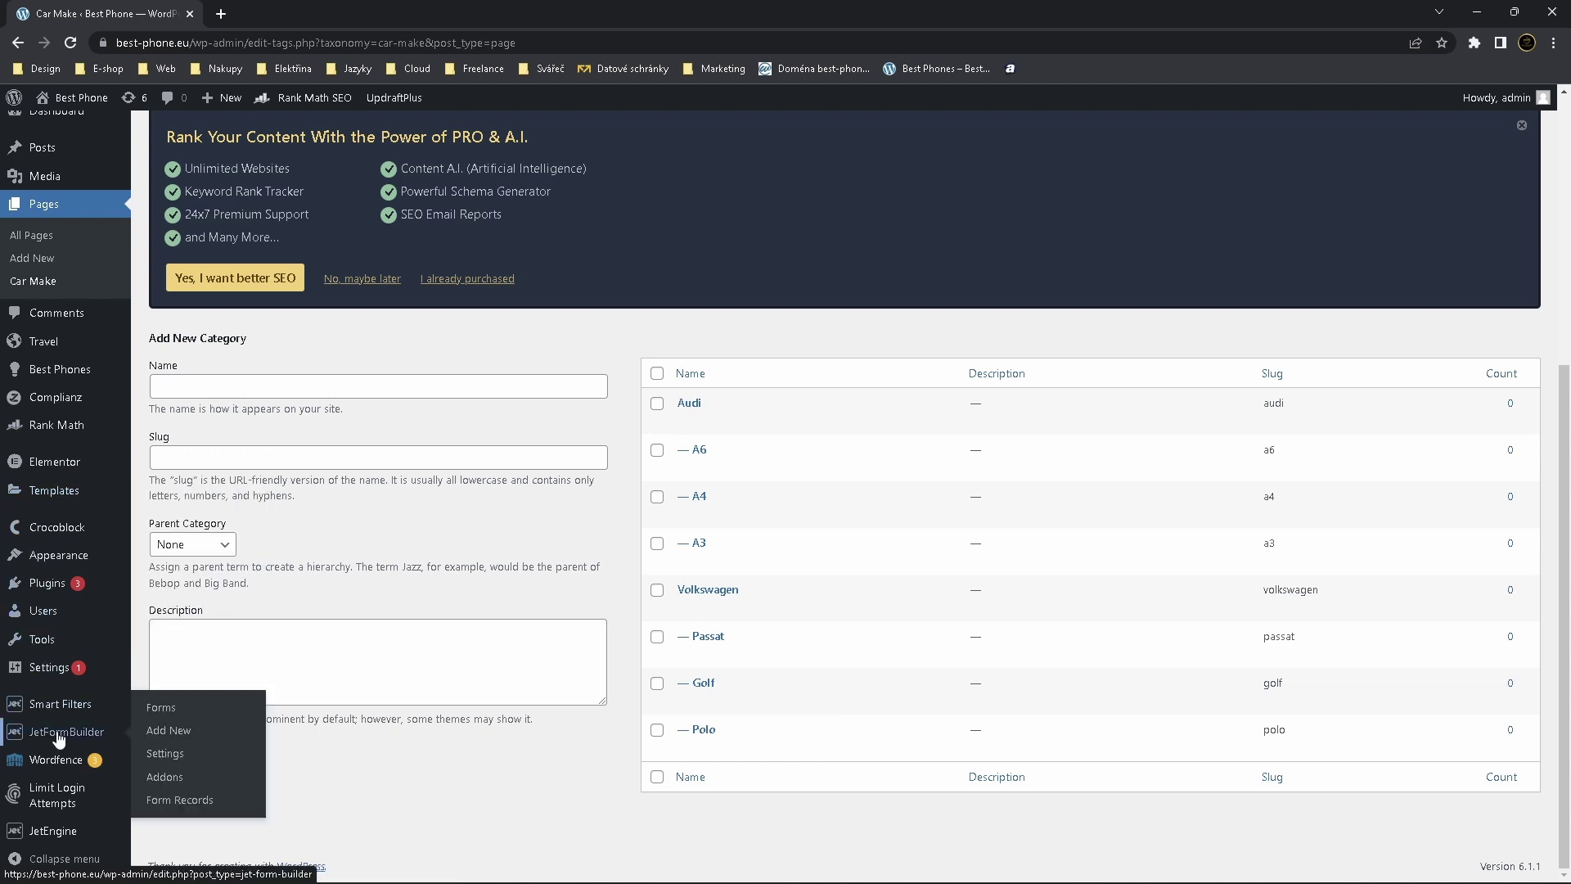
left_click(166, 733)
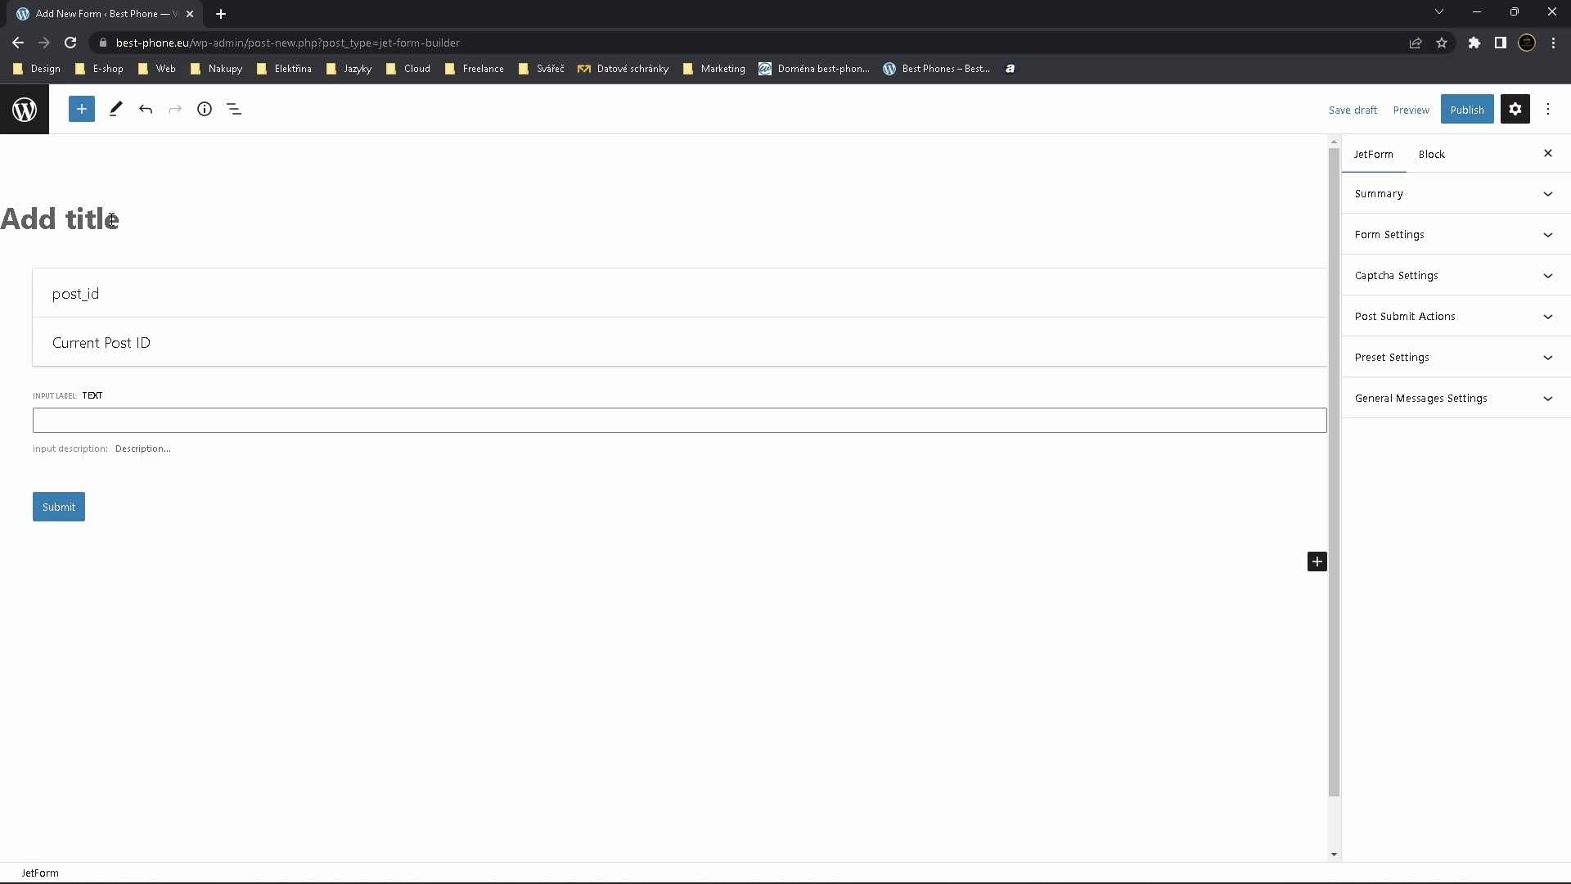
type("Car ")
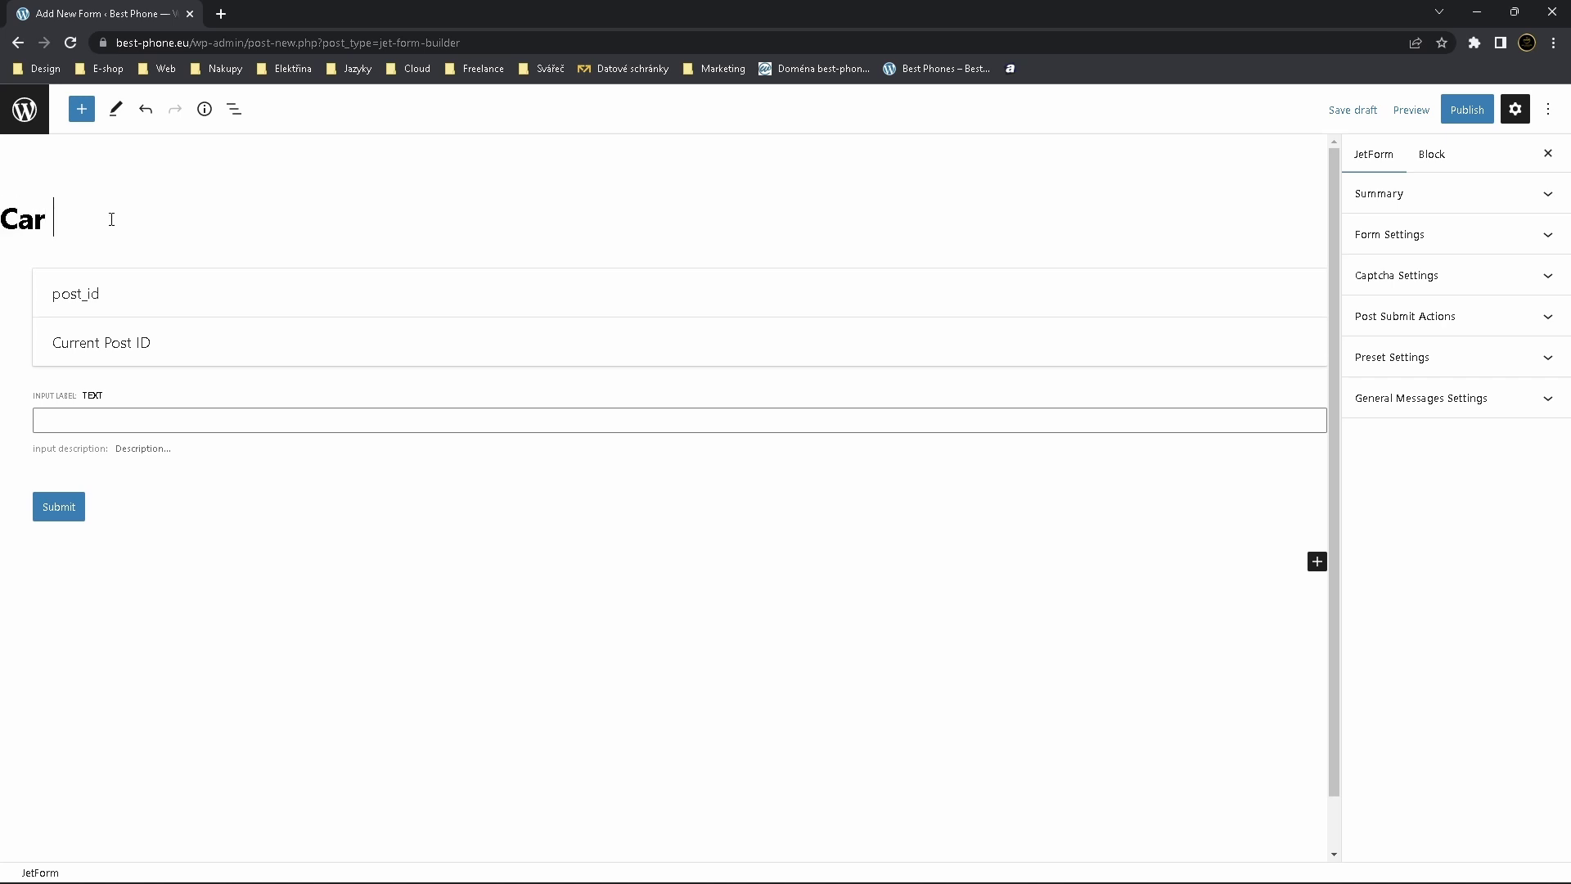
type("Brand")
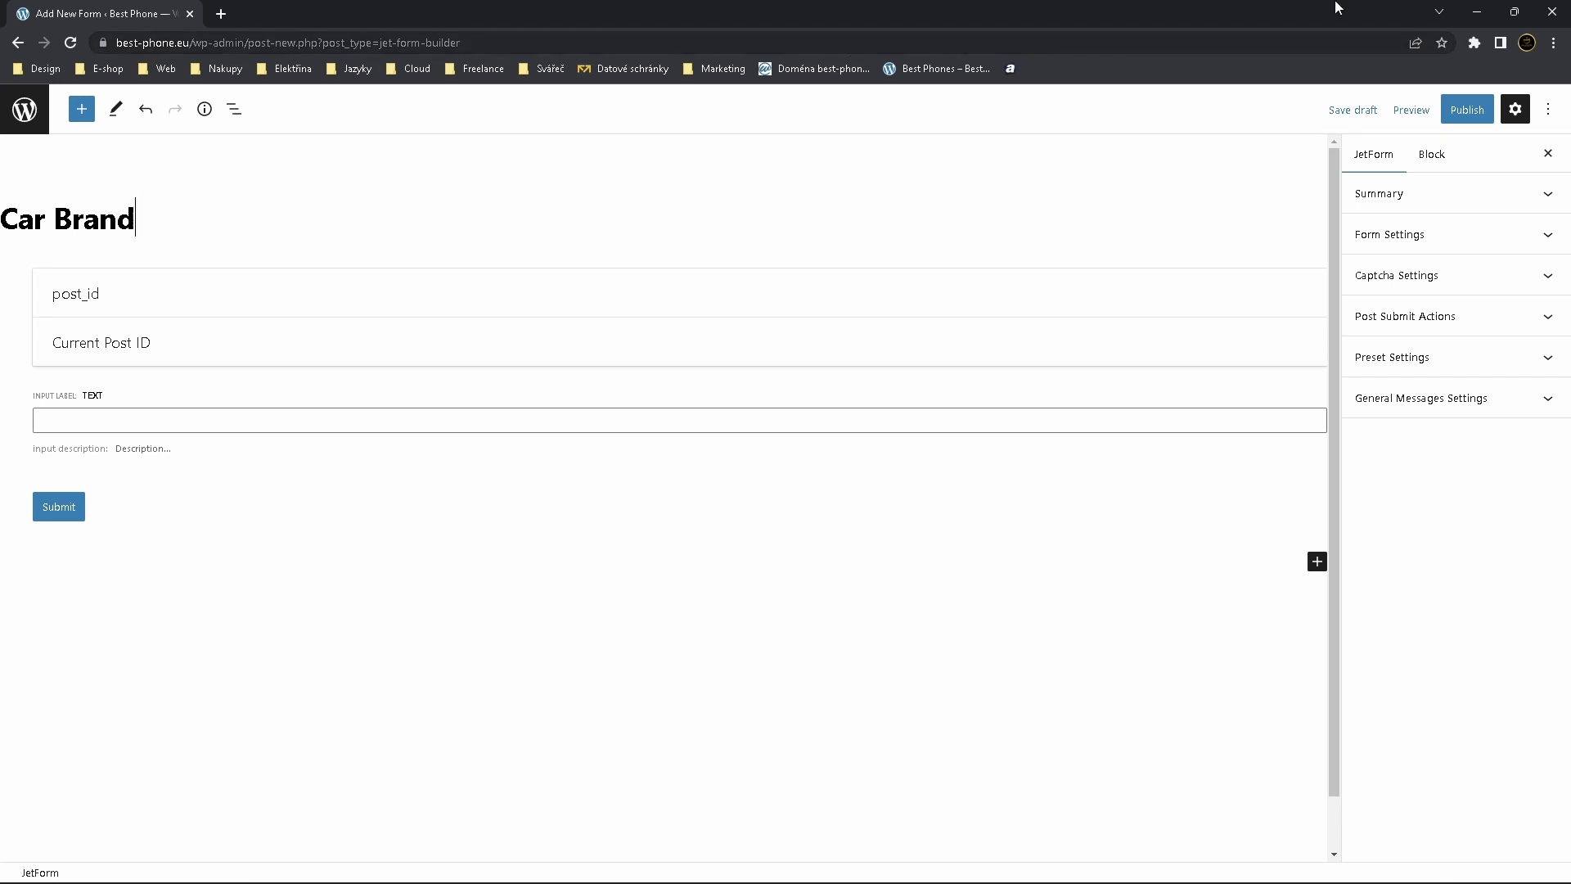
left_click(1460, 112)
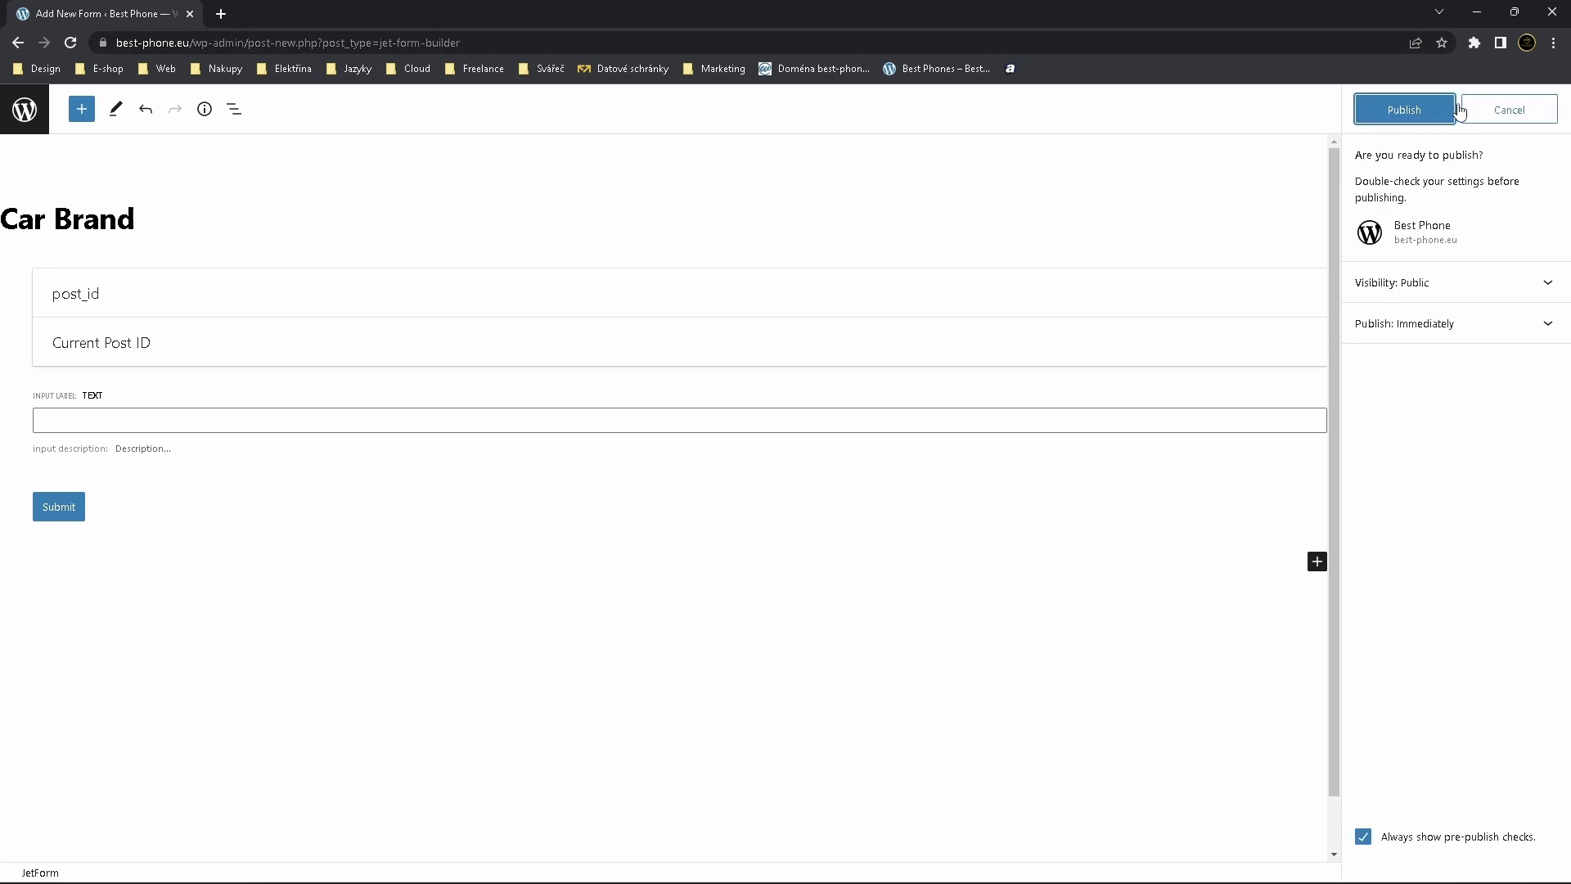
left_click(1405, 109)
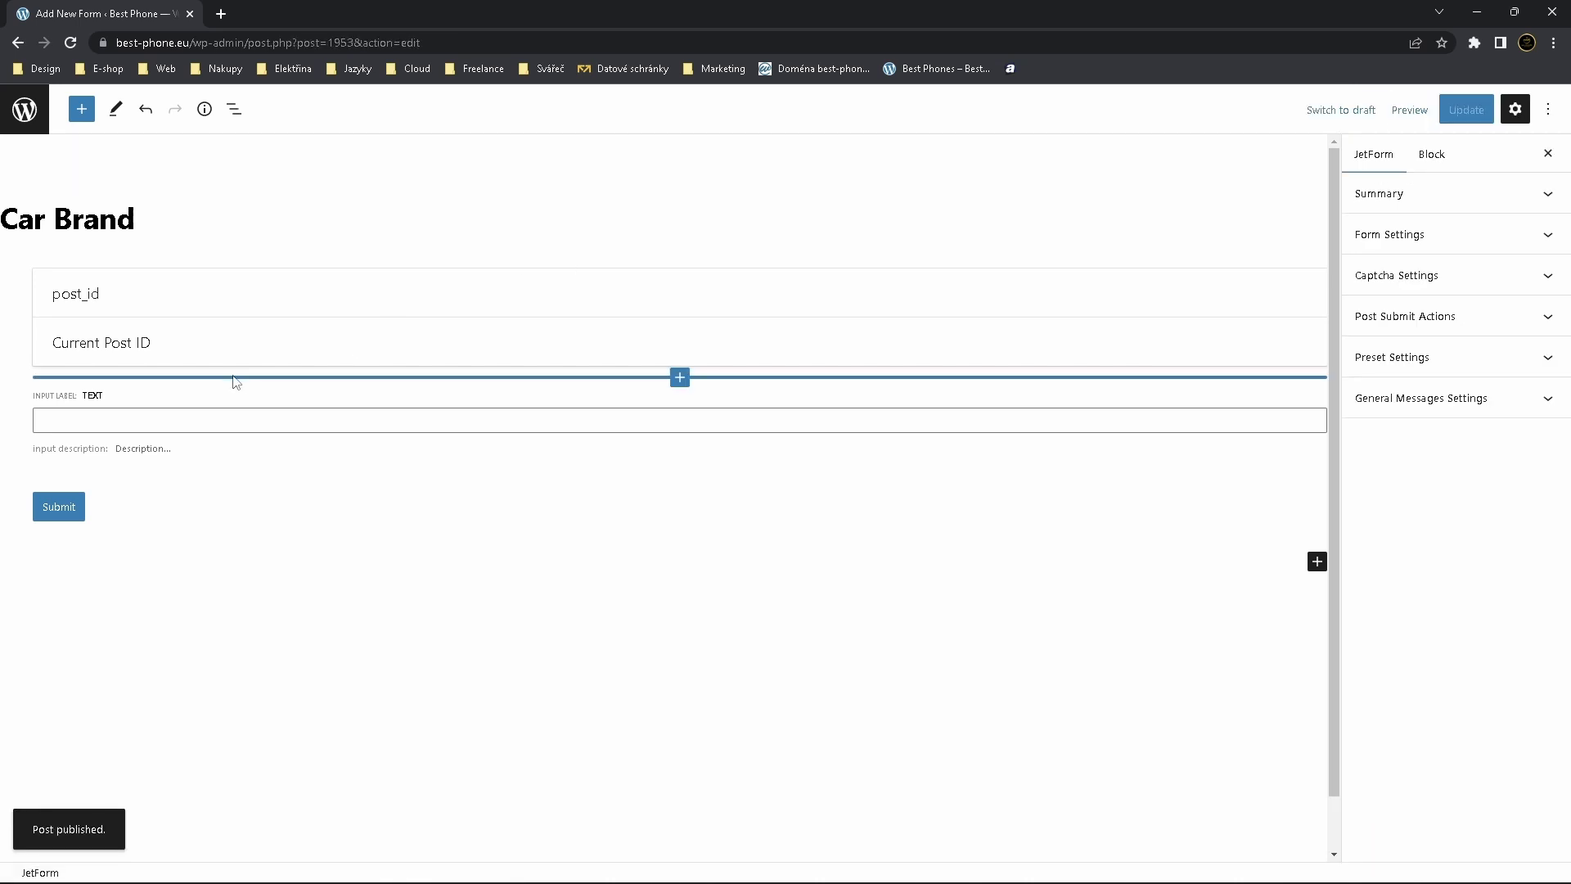
Add a Hierarchical Select field to the form with two levels
left_click(1316, 562)
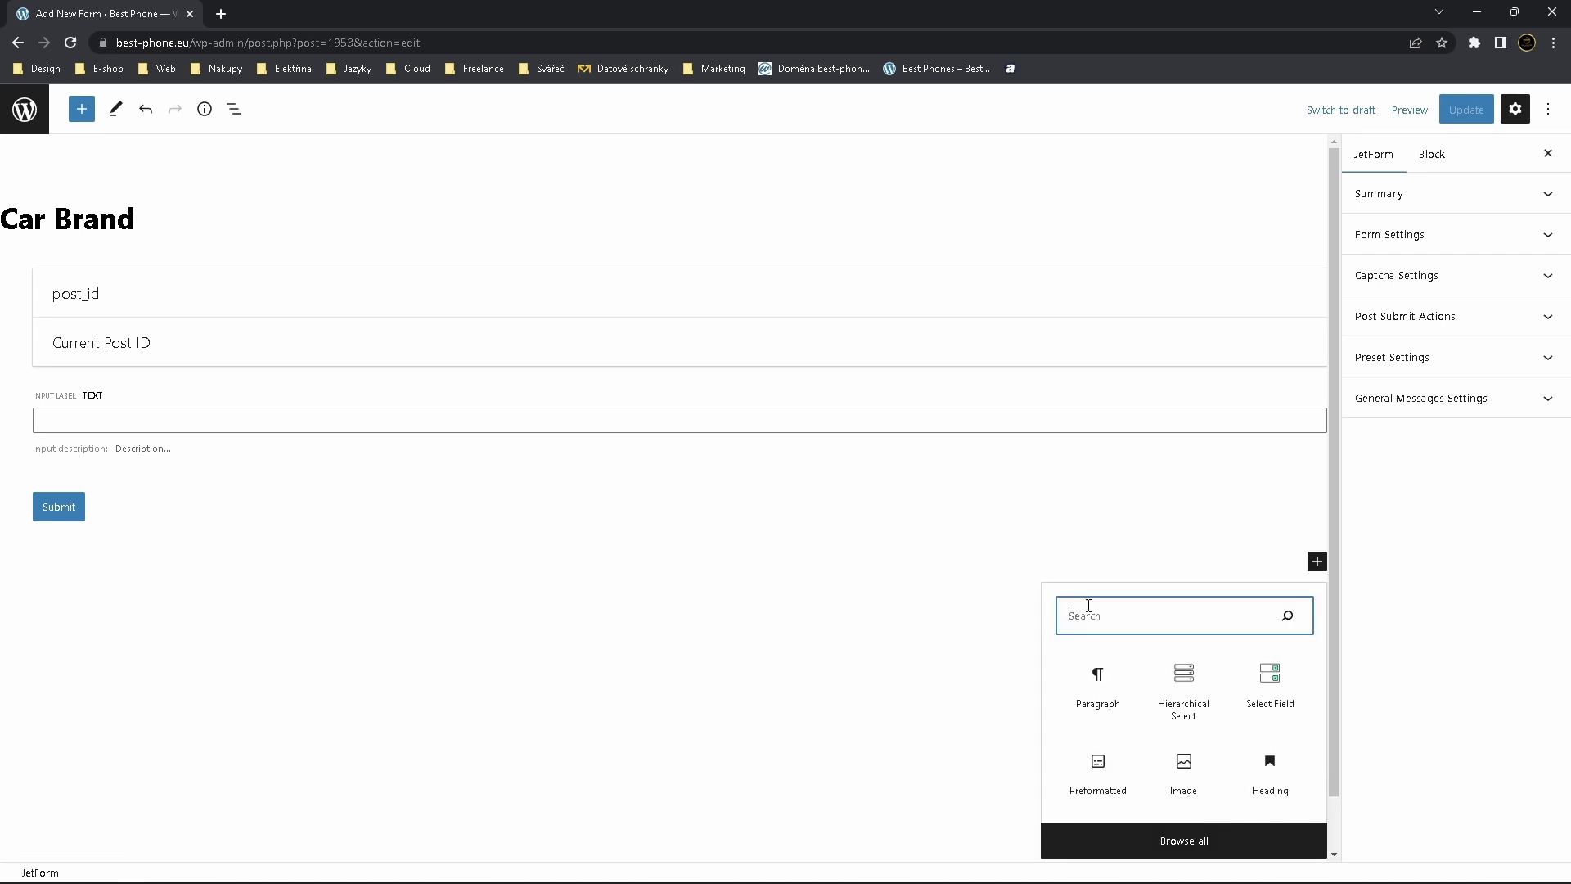
type("hie")
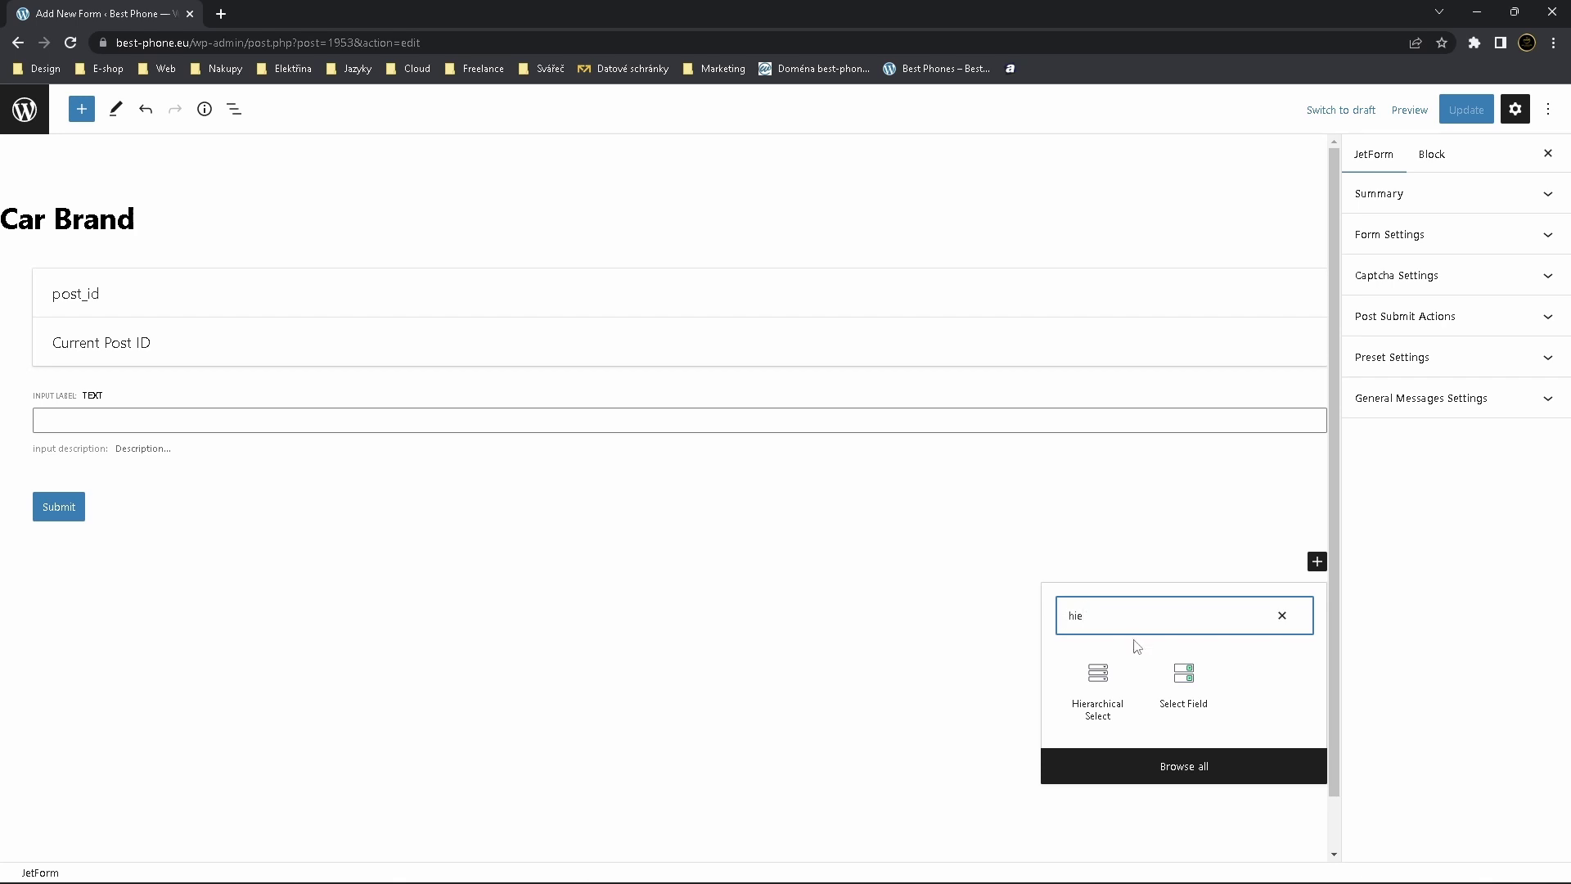
left_click(1105, 674)
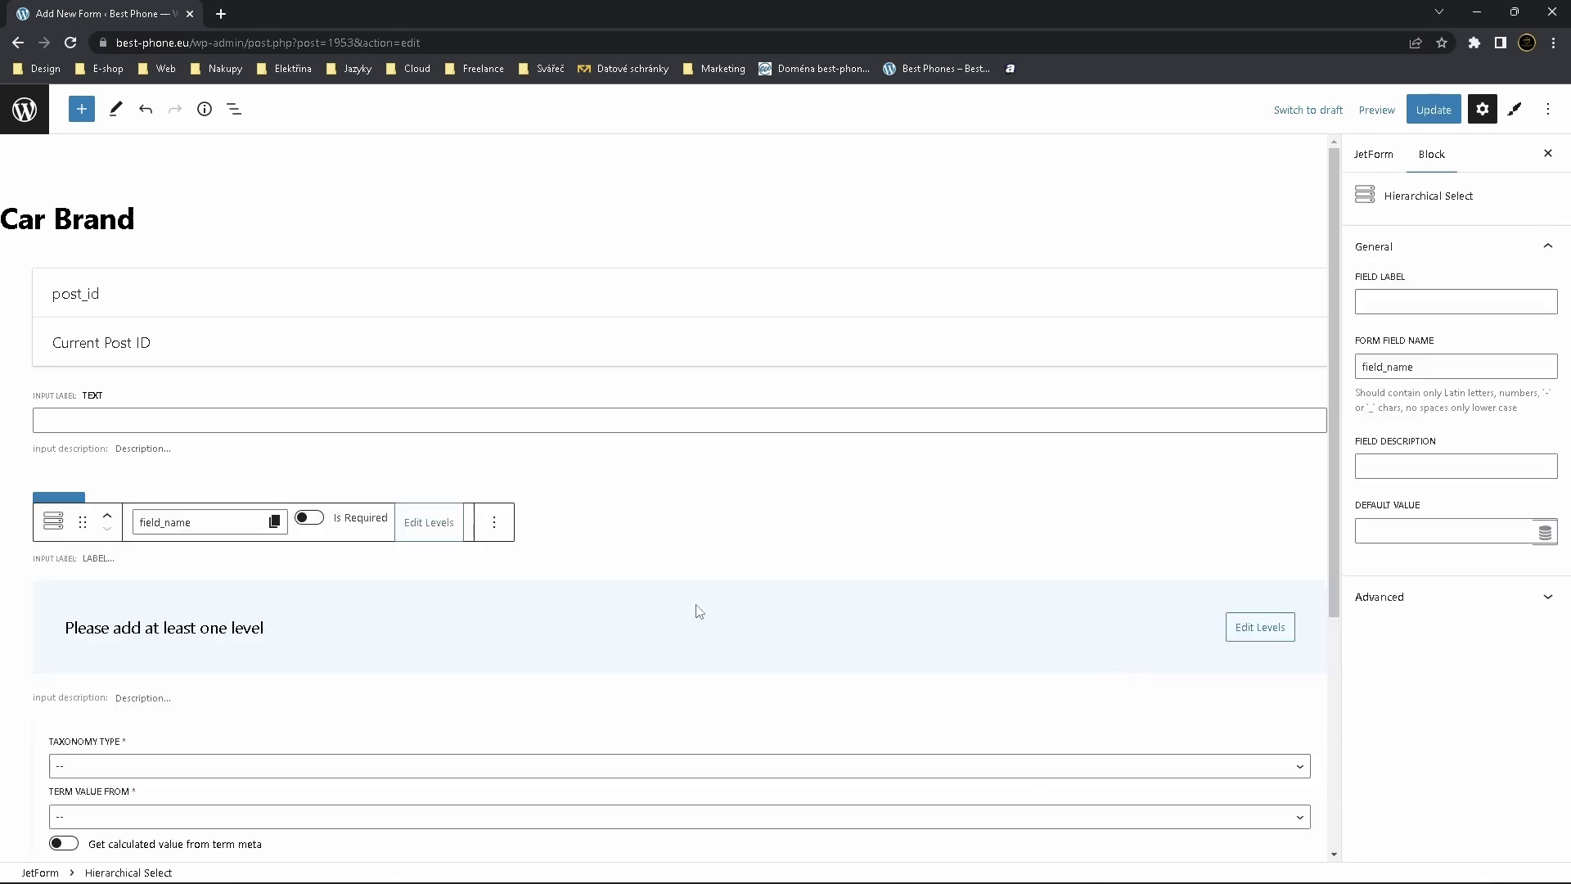
scroll(694, 610, "down", 2)
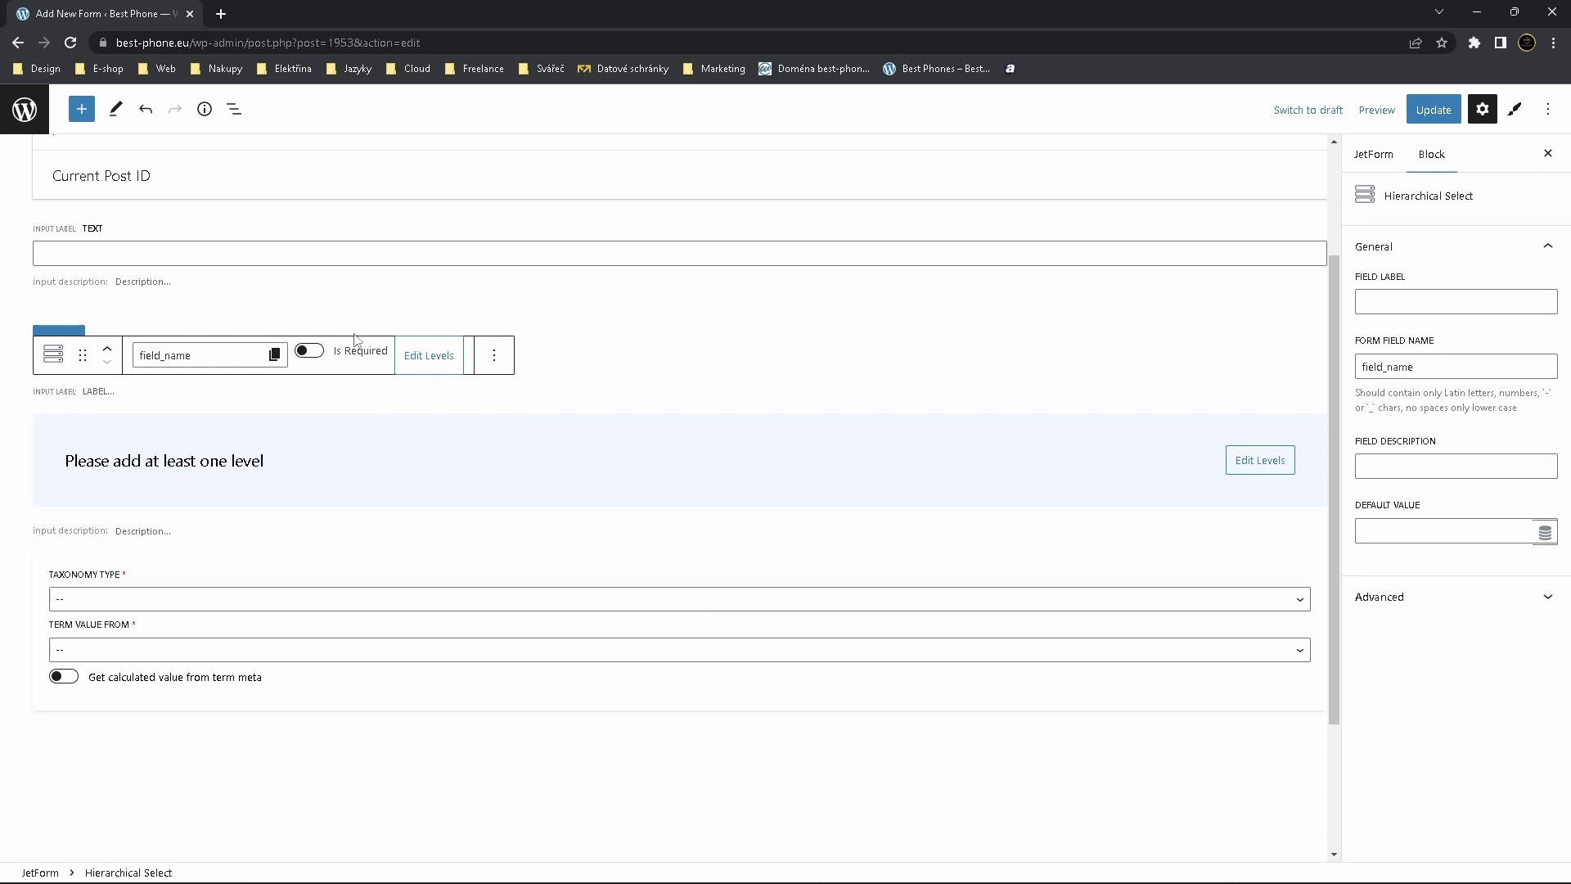
left_click(437, 361)
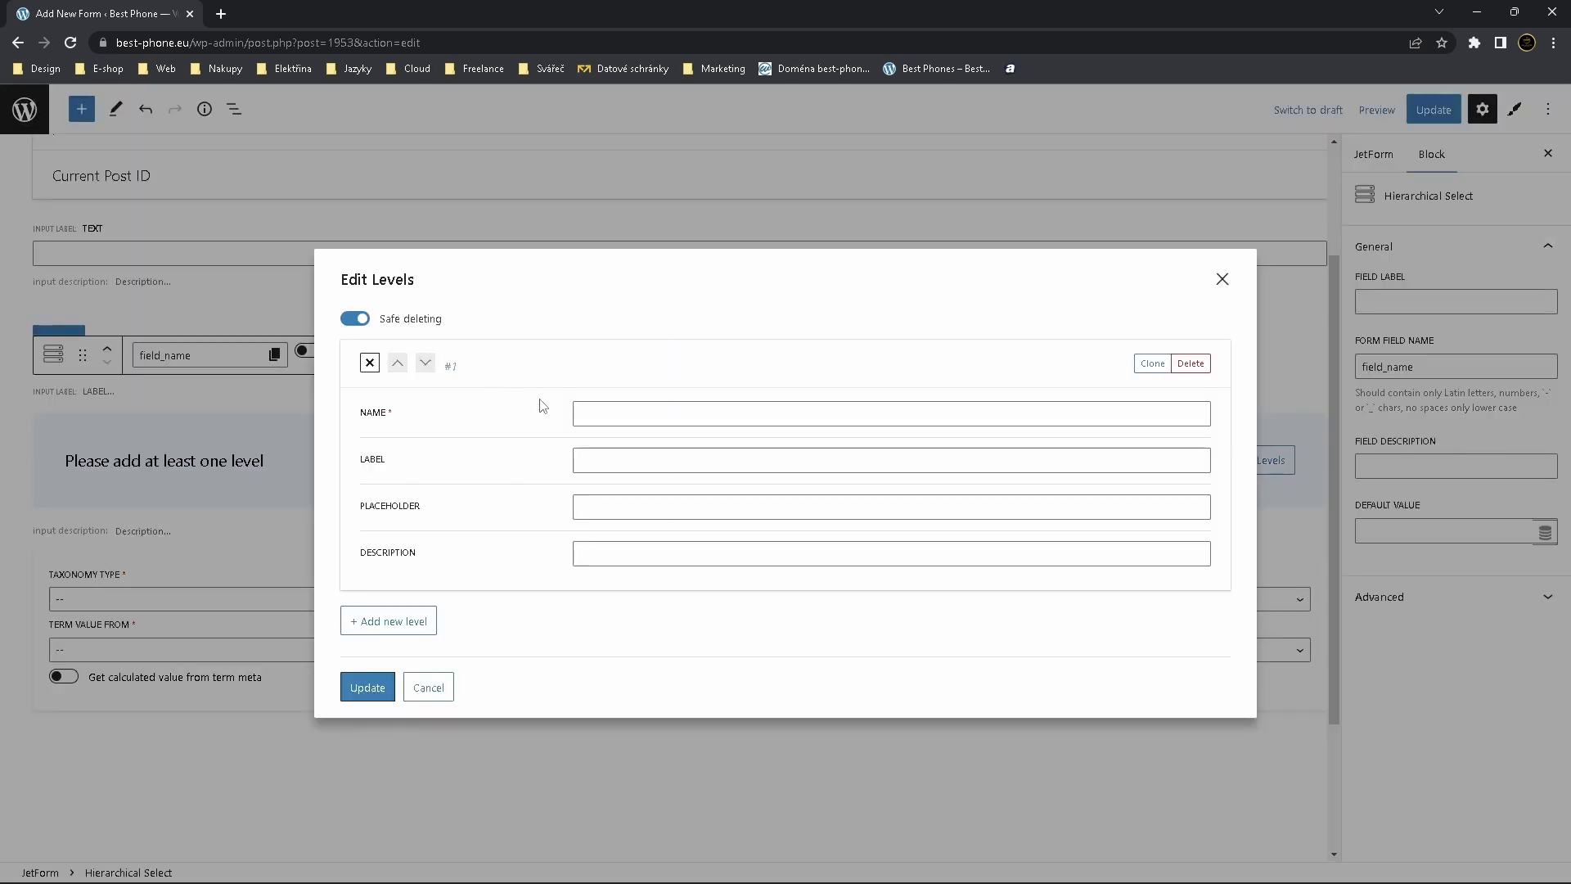
left_click(611, 415)
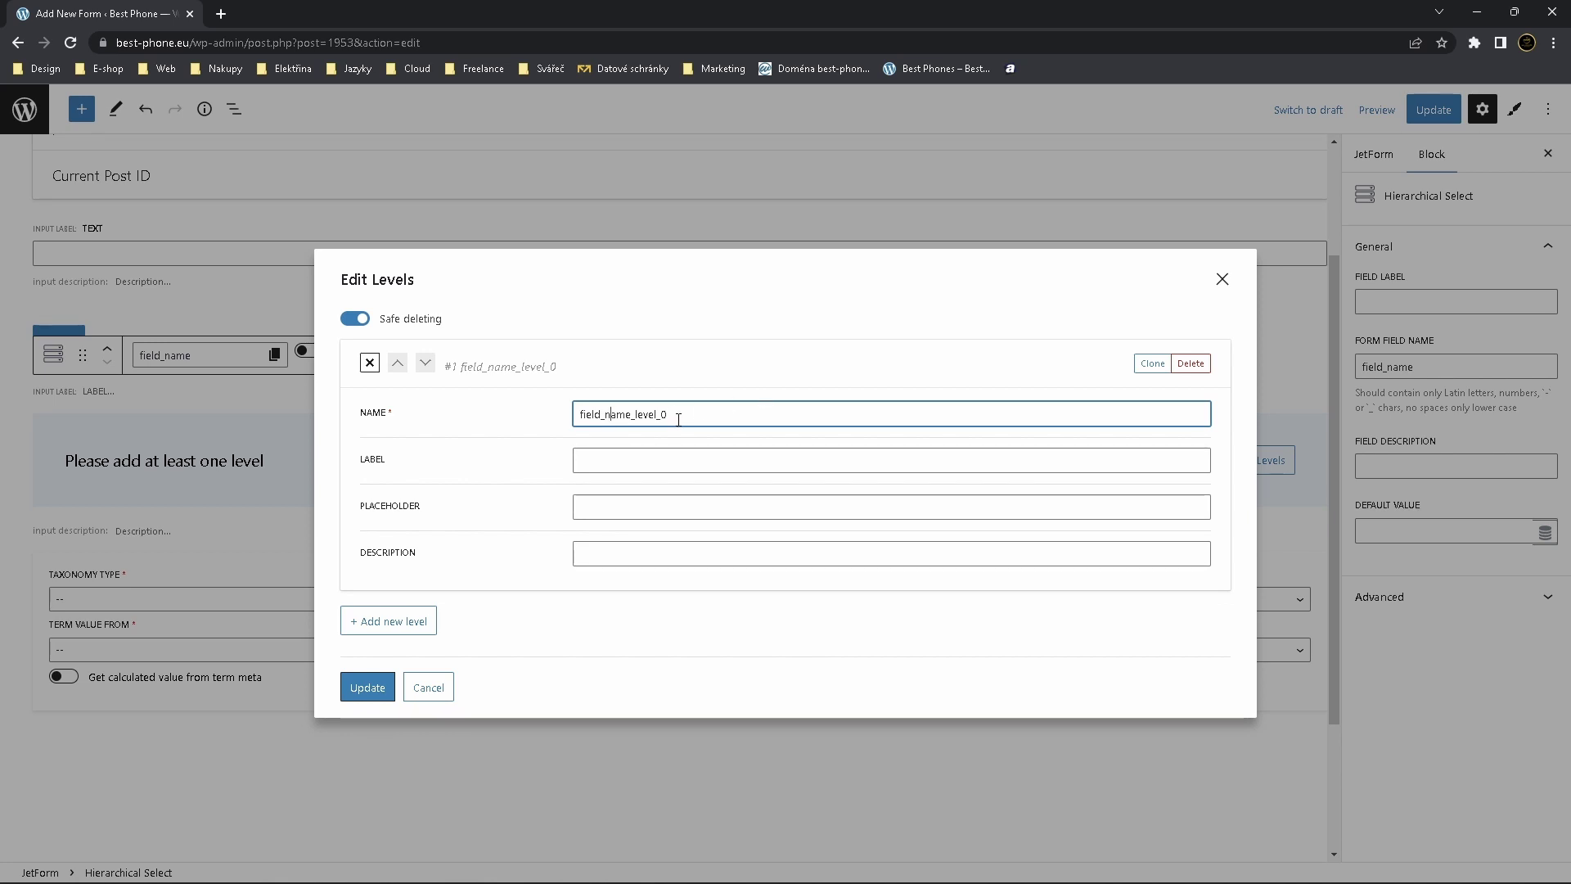
left_click(393, 622)
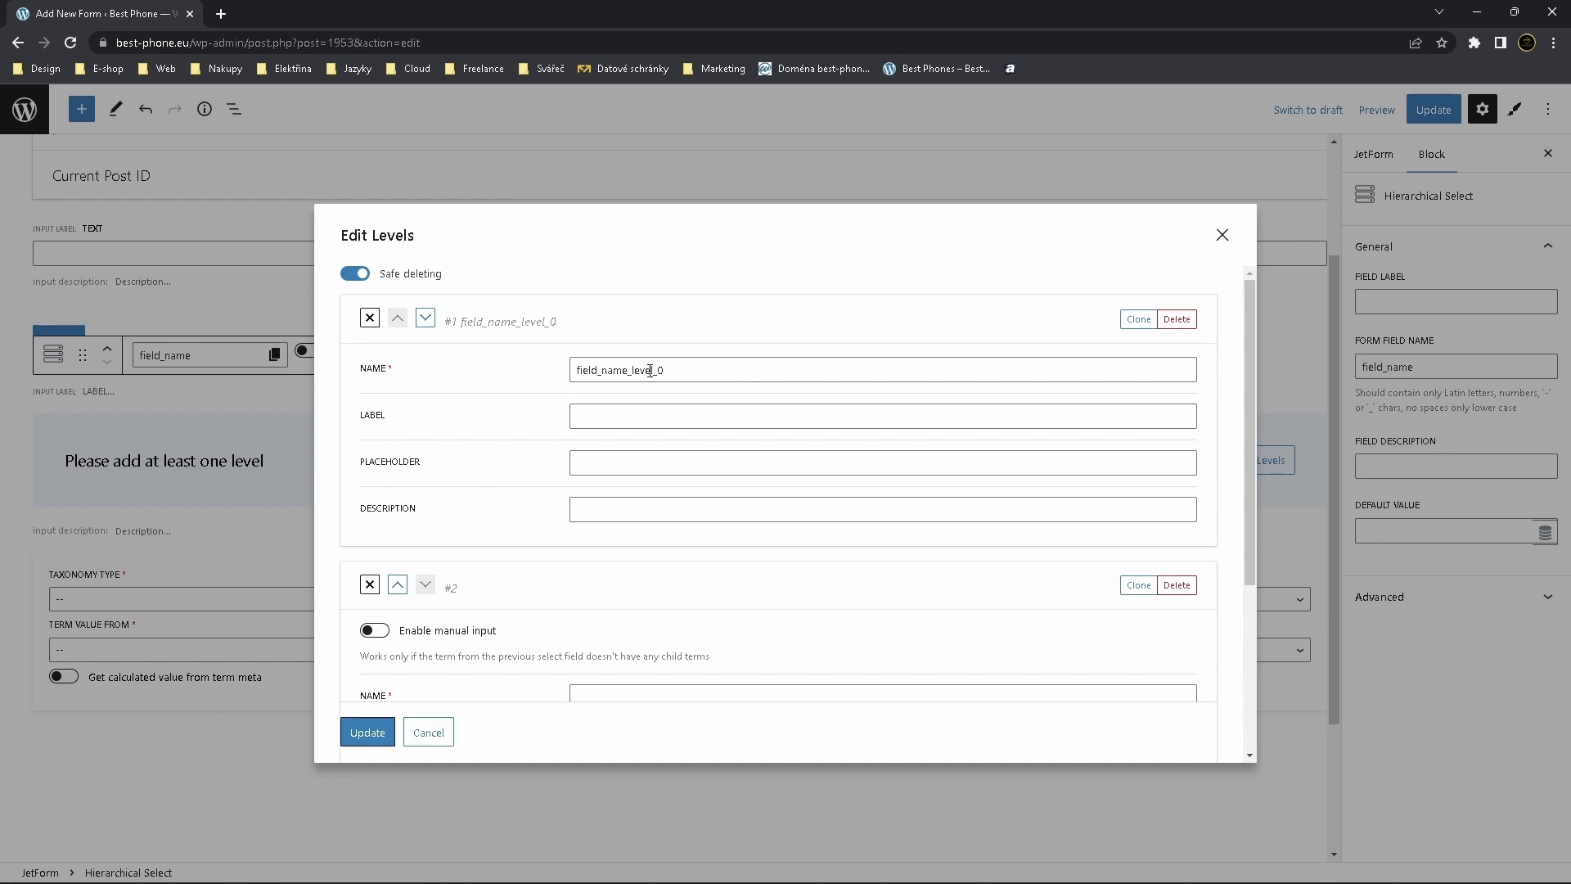
scroll(728, 355, "down", 2)
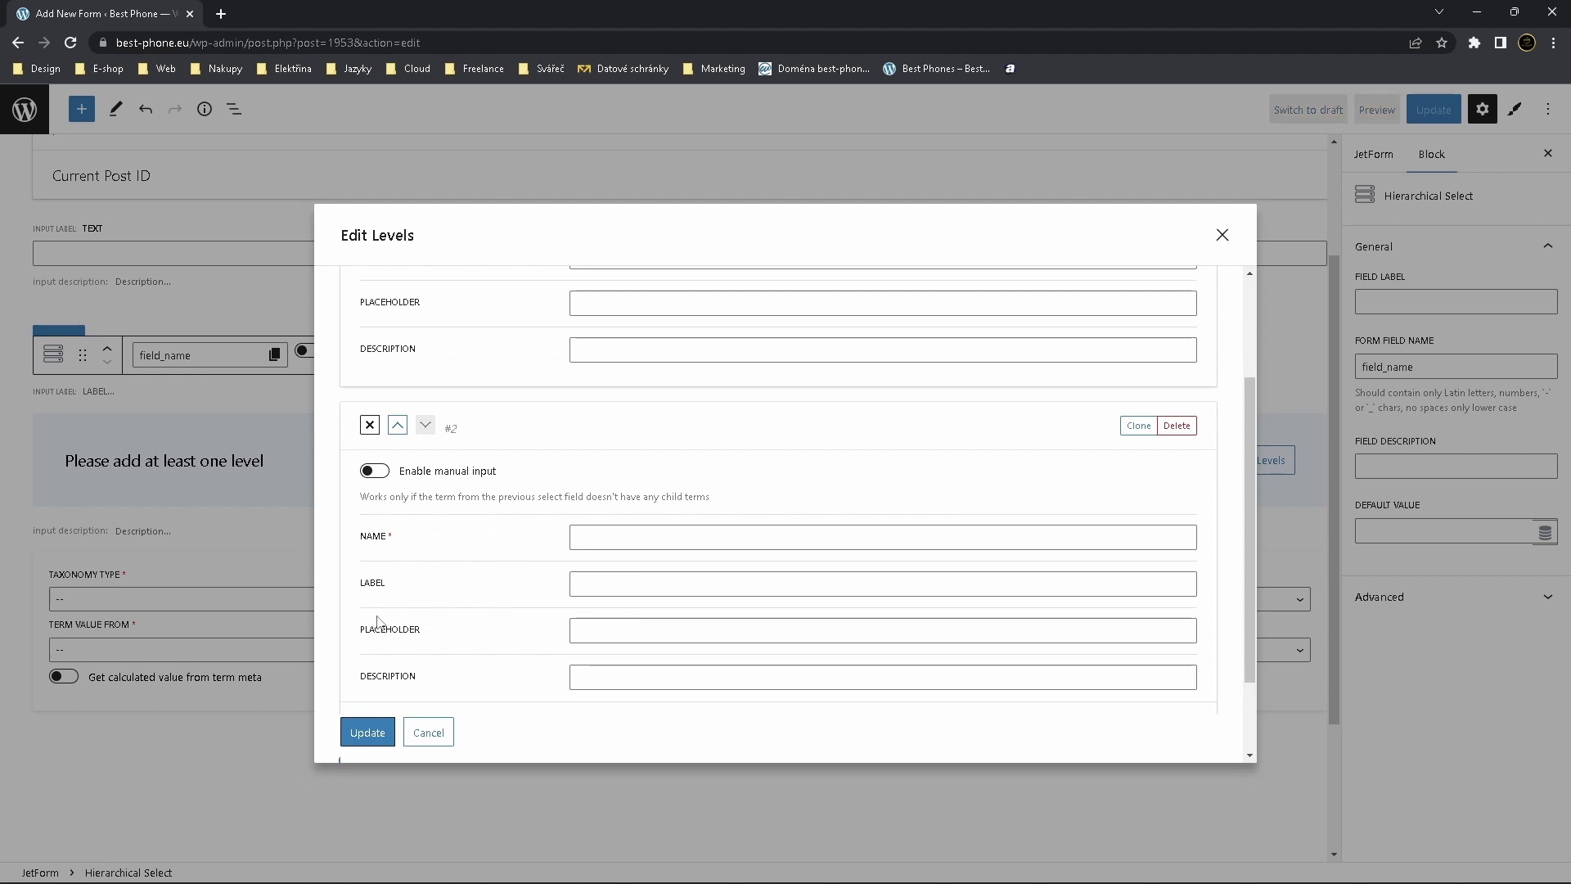
left_click(366, 731)
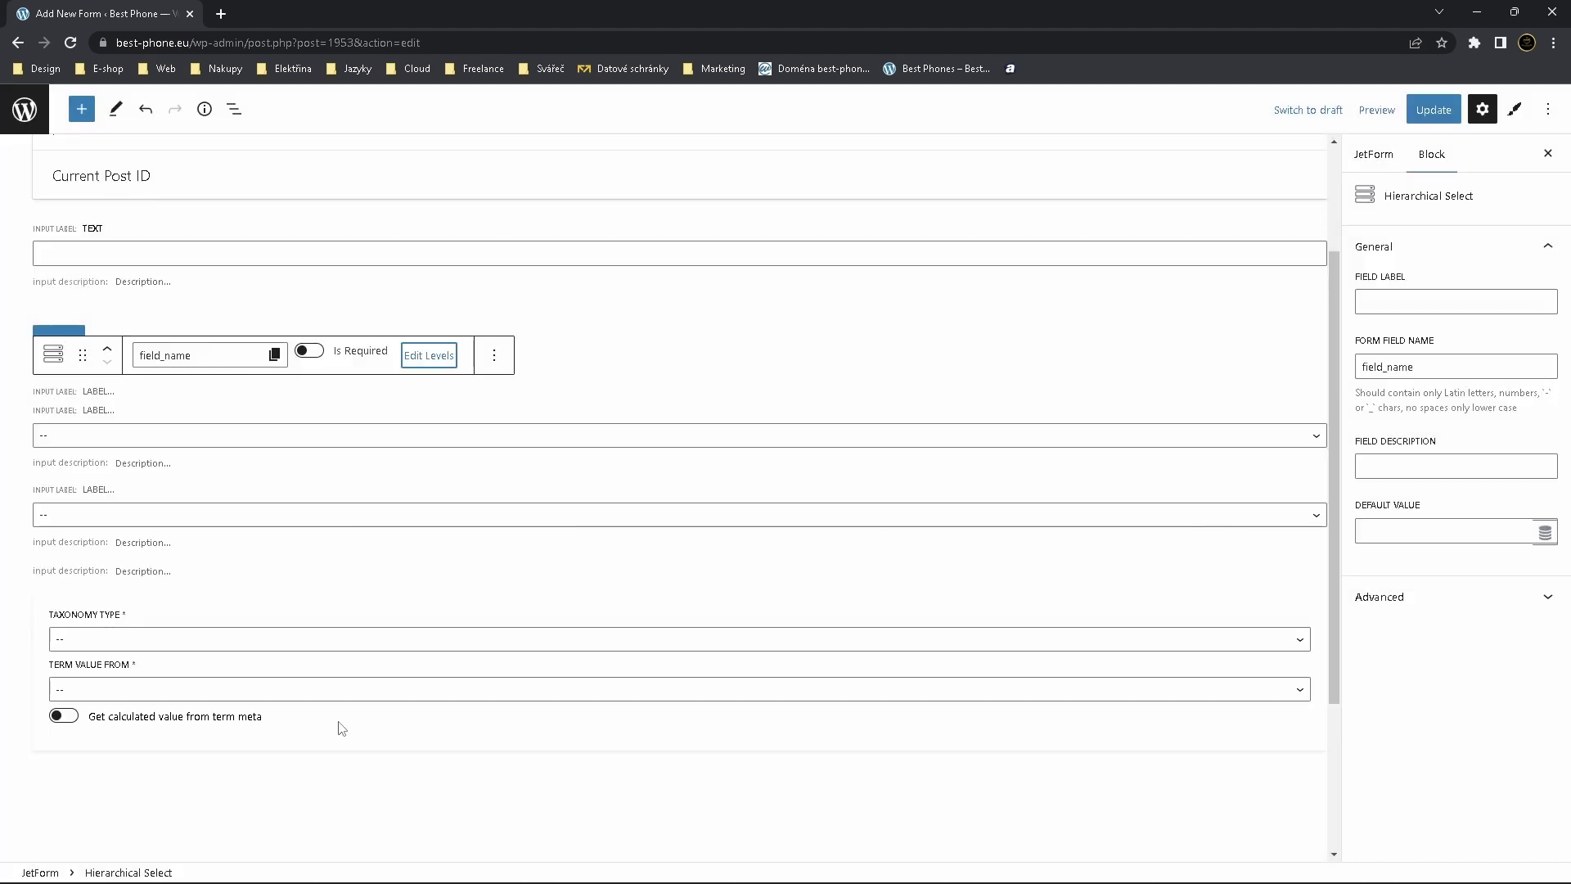
Feed the select from the Car Make taxonomy with Term ID values and update the form
left_click(83, 639)
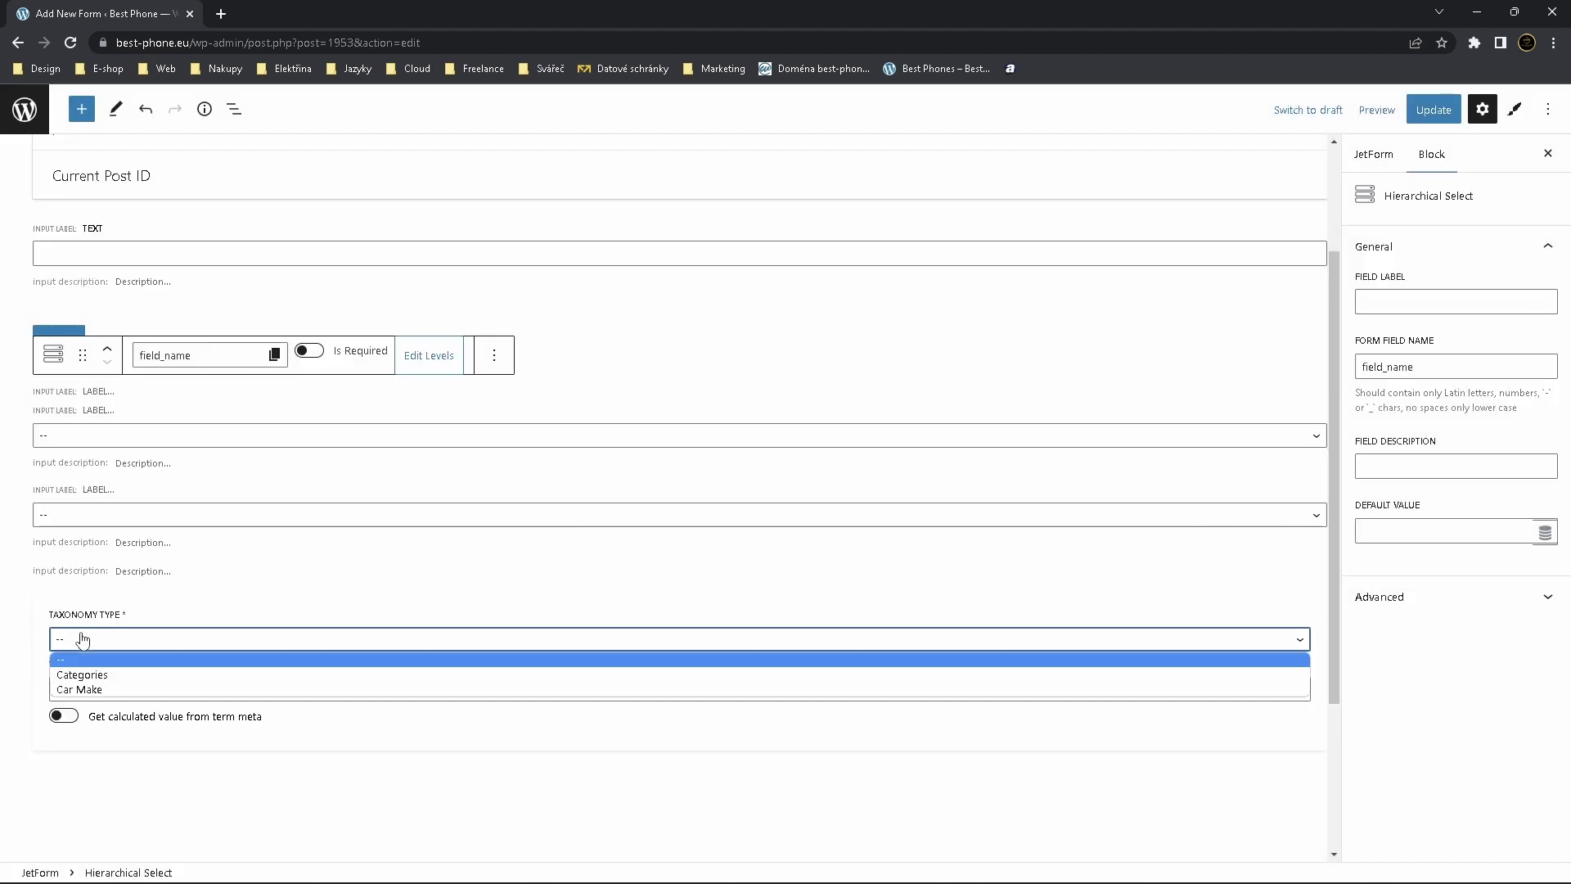
left_click(124, 692)
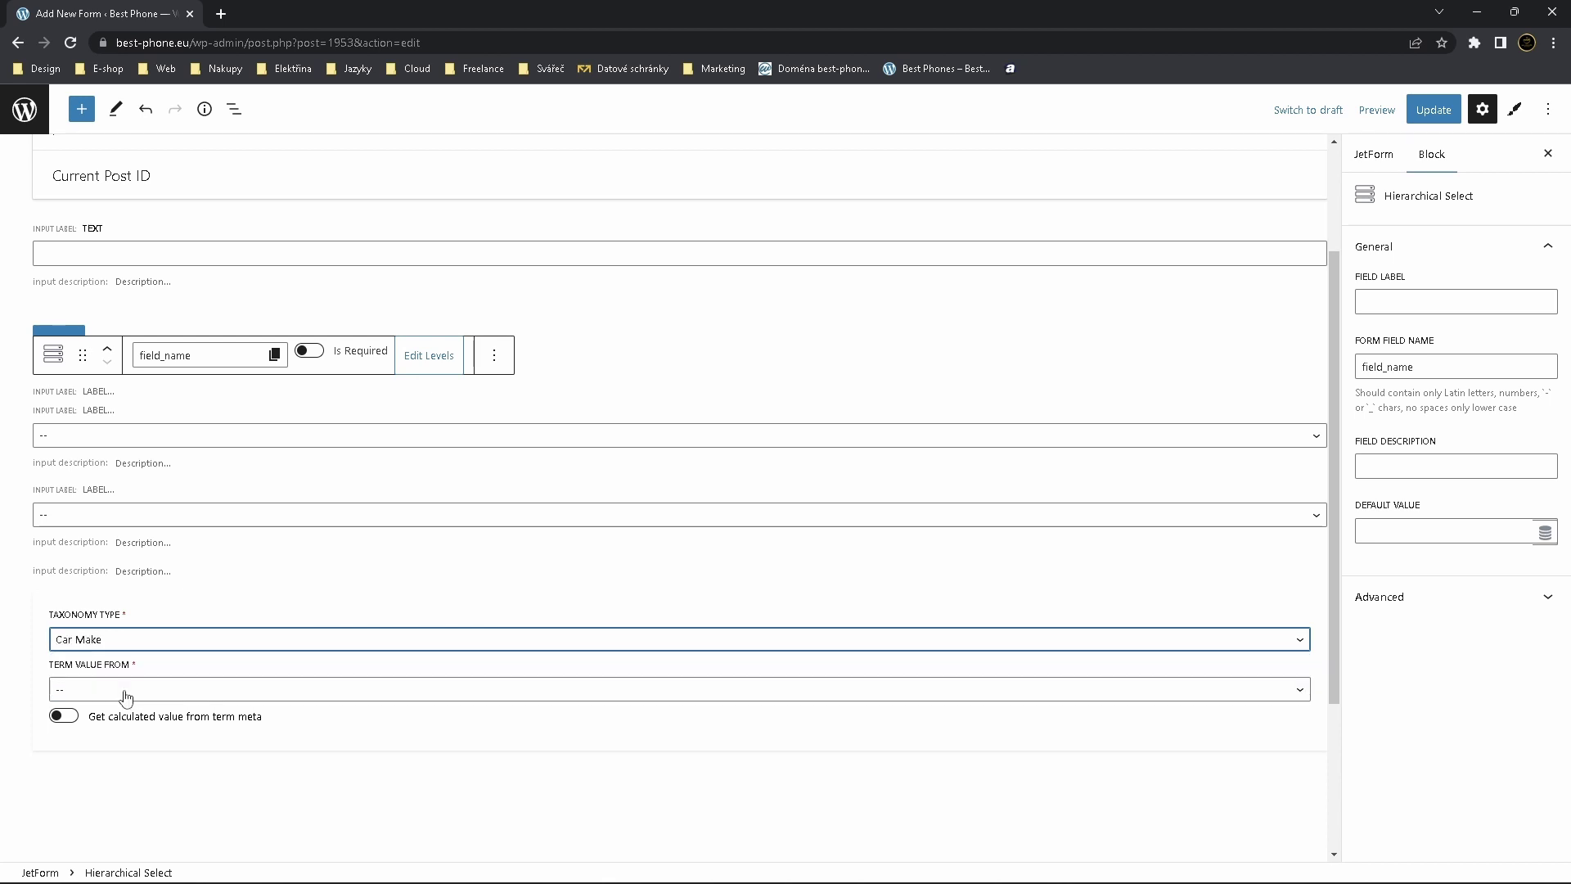
left_click(125, 692)
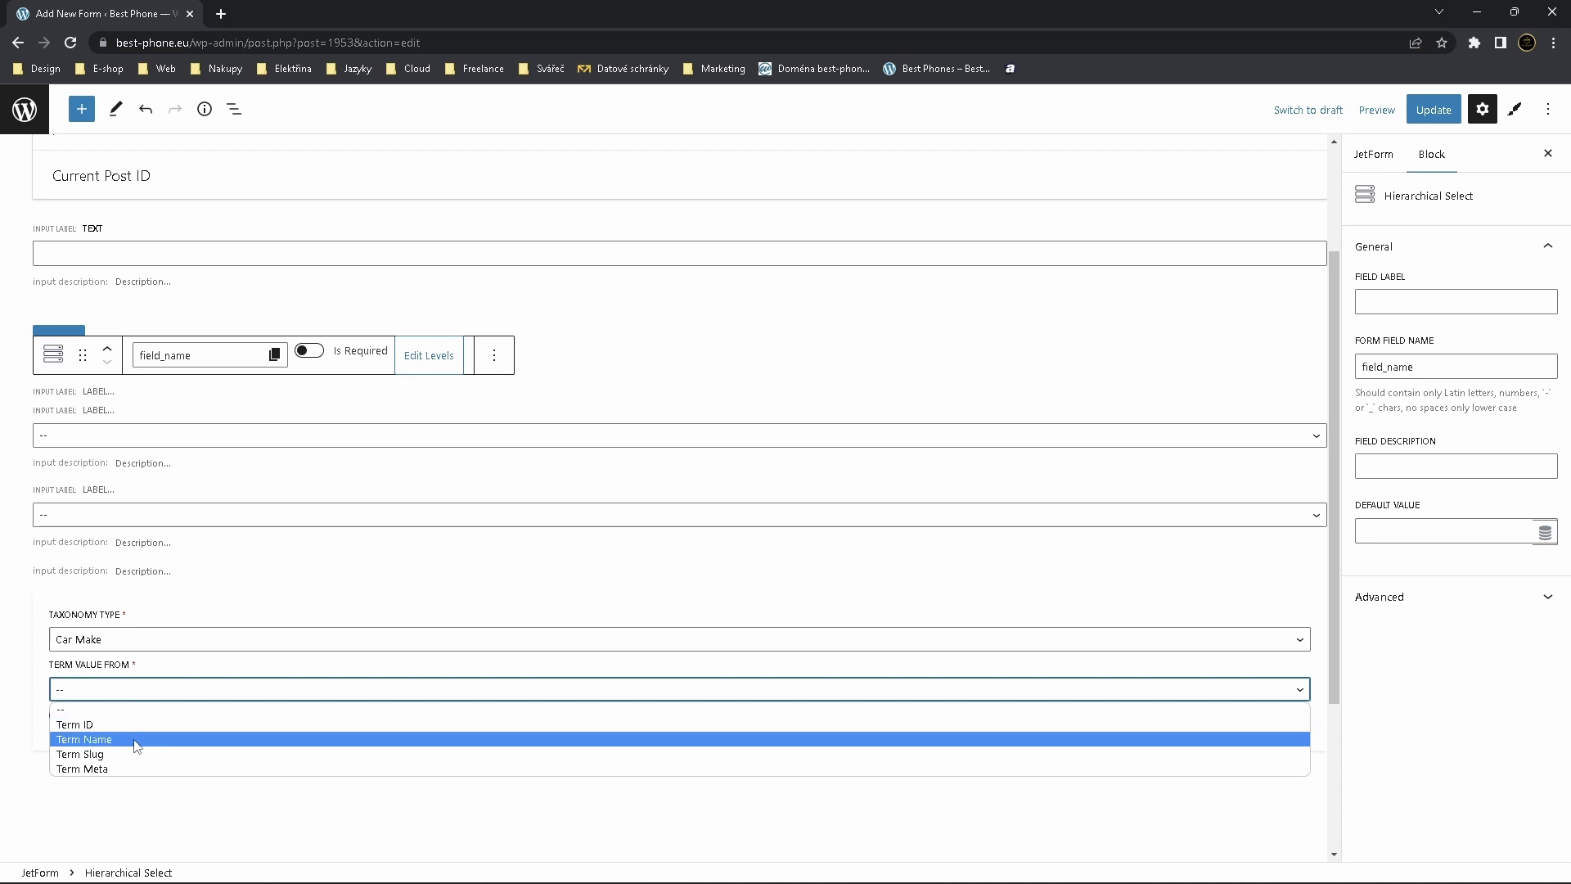
left_click(144, 725)
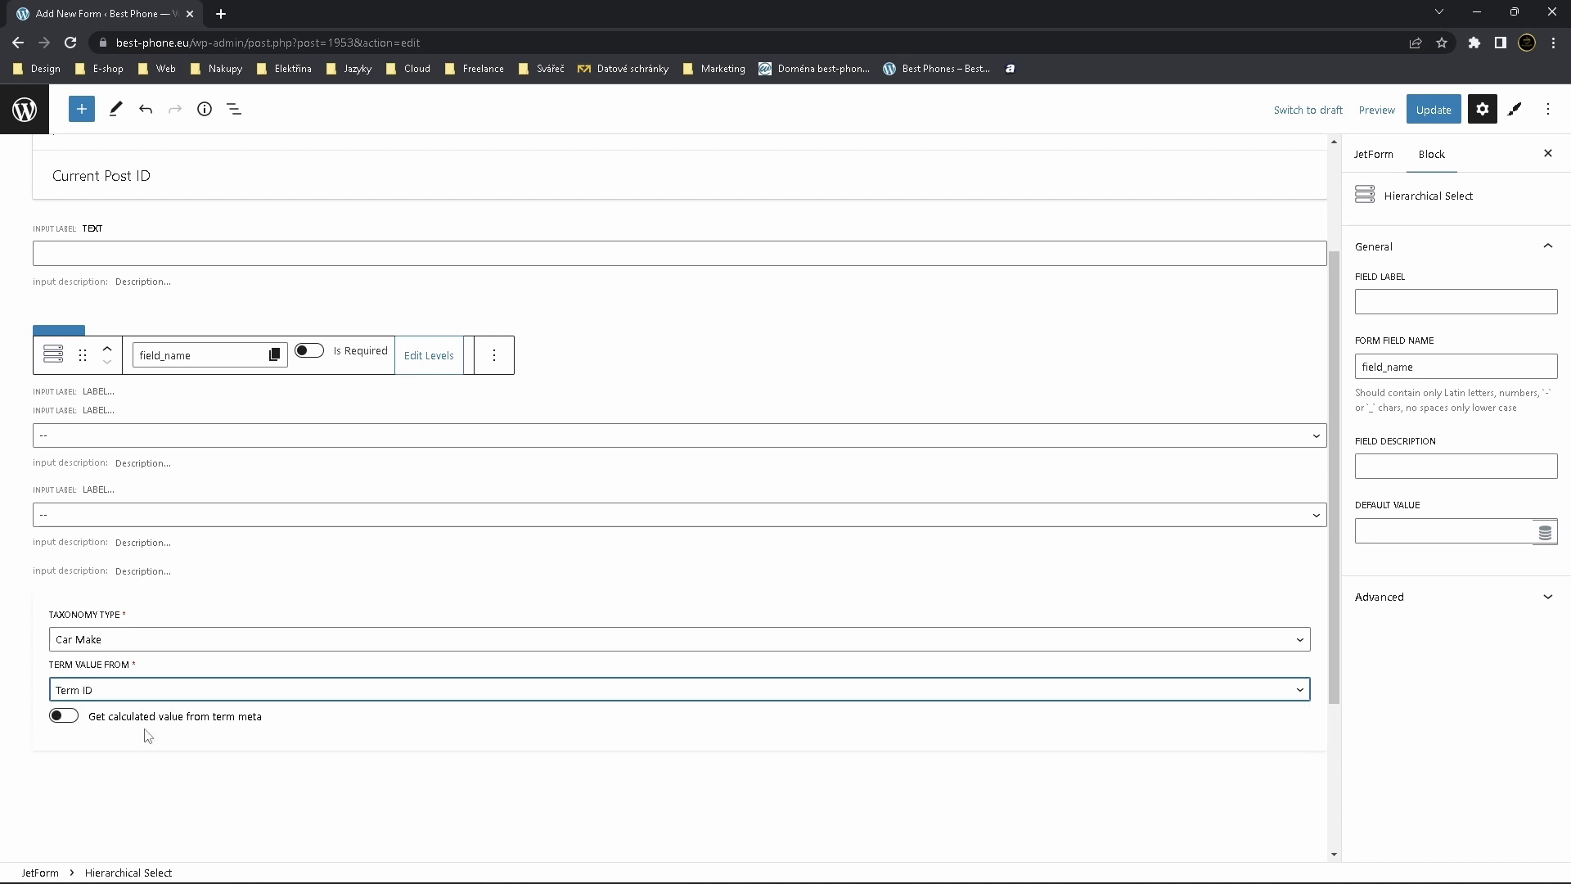
left_click(1441, 107)
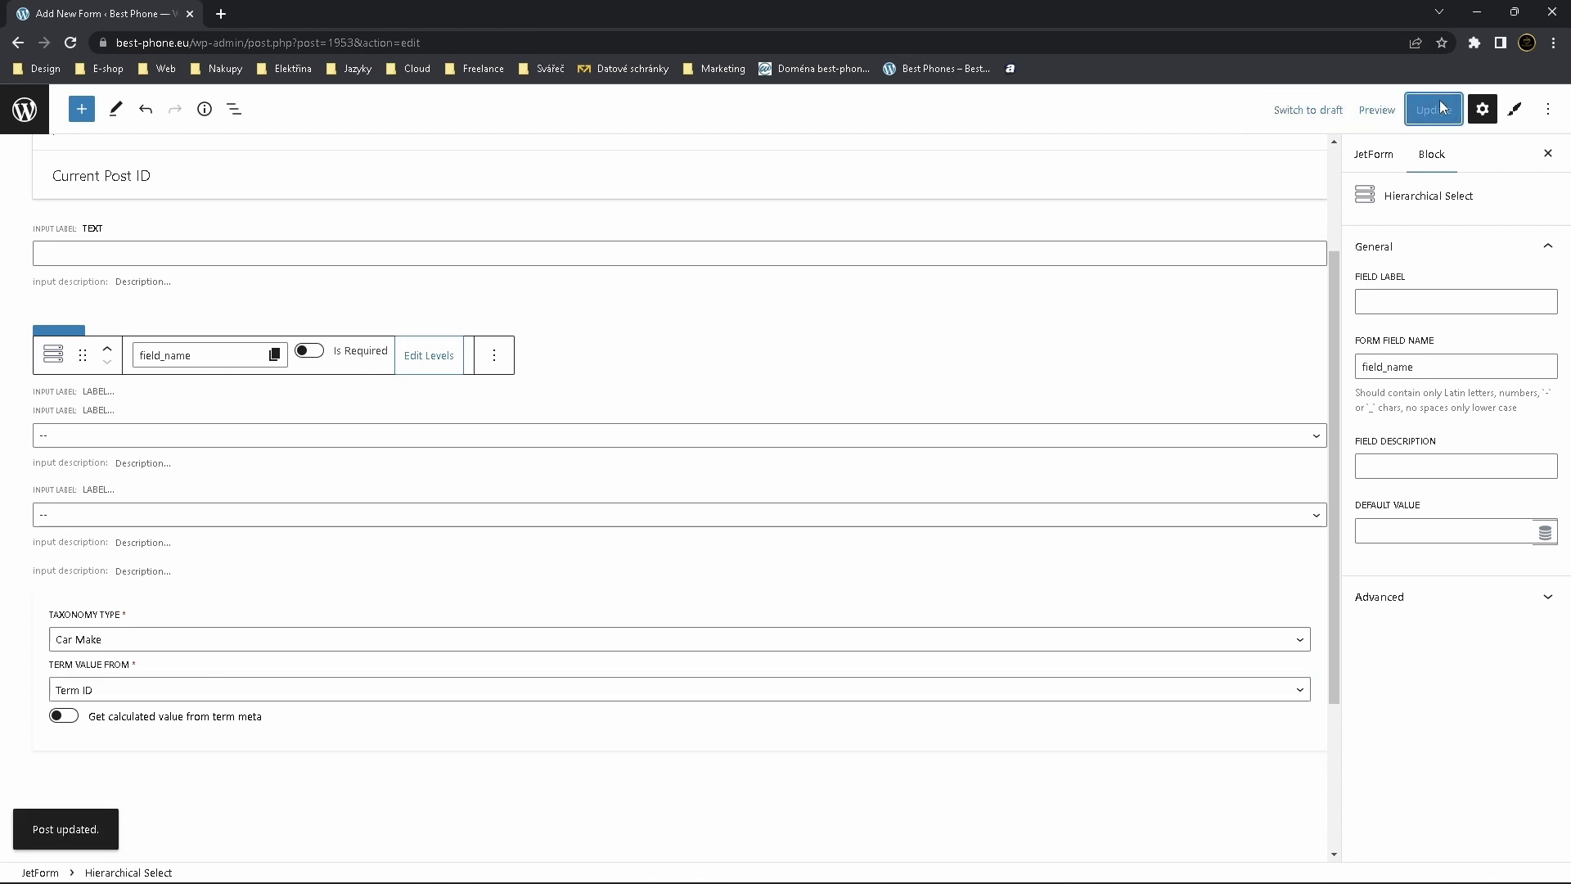
scroll(403, 319, "up", 2)
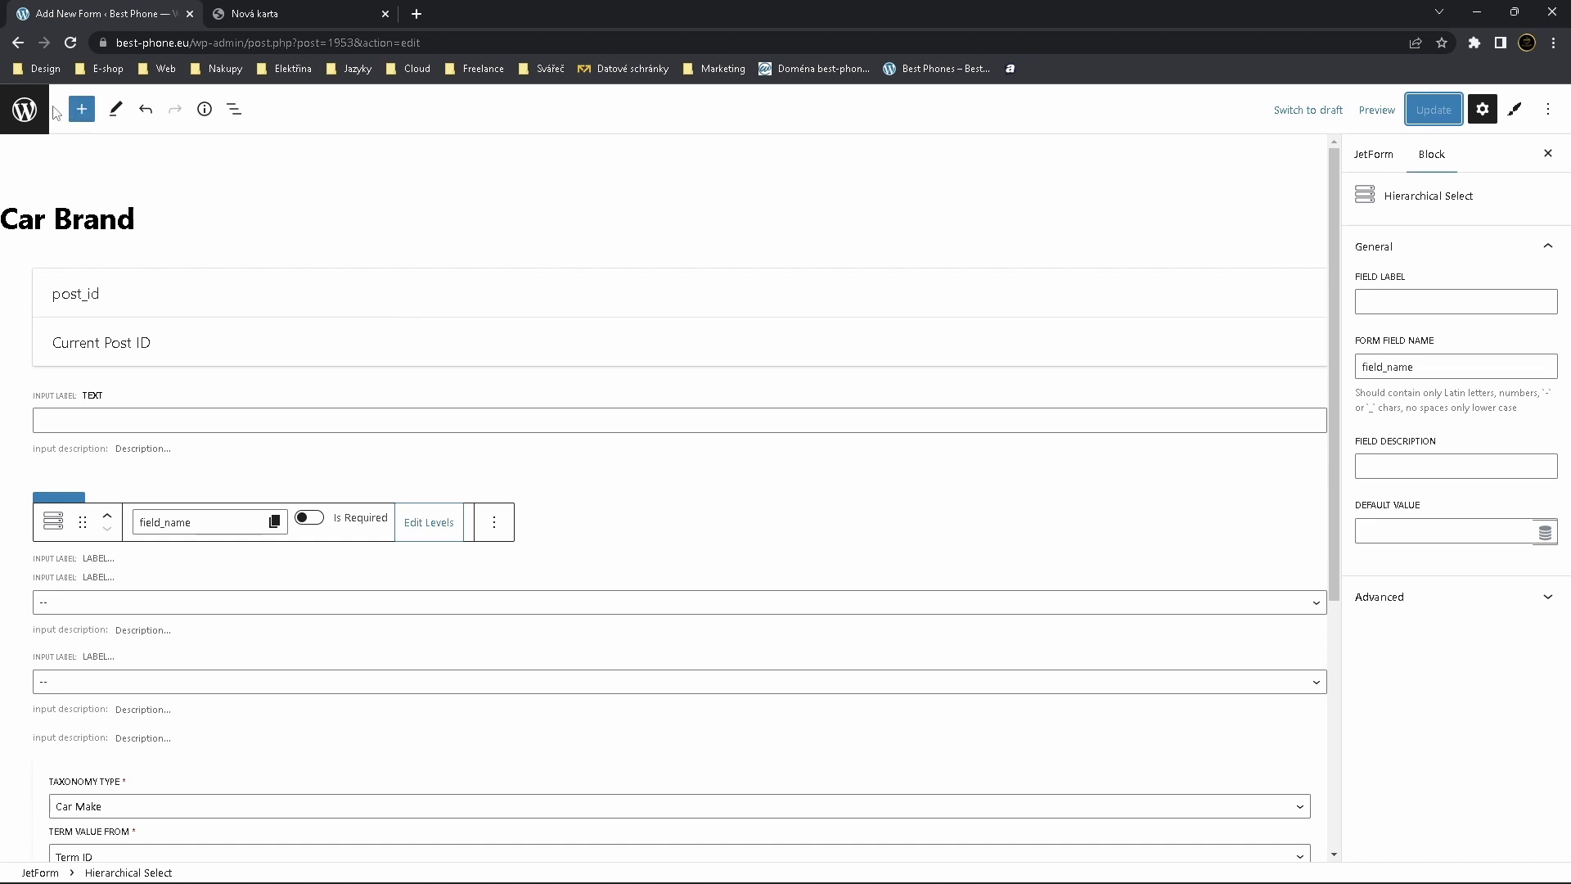
Create a new page from the Pages list and title it 'Blank'
left_click(27, 111)
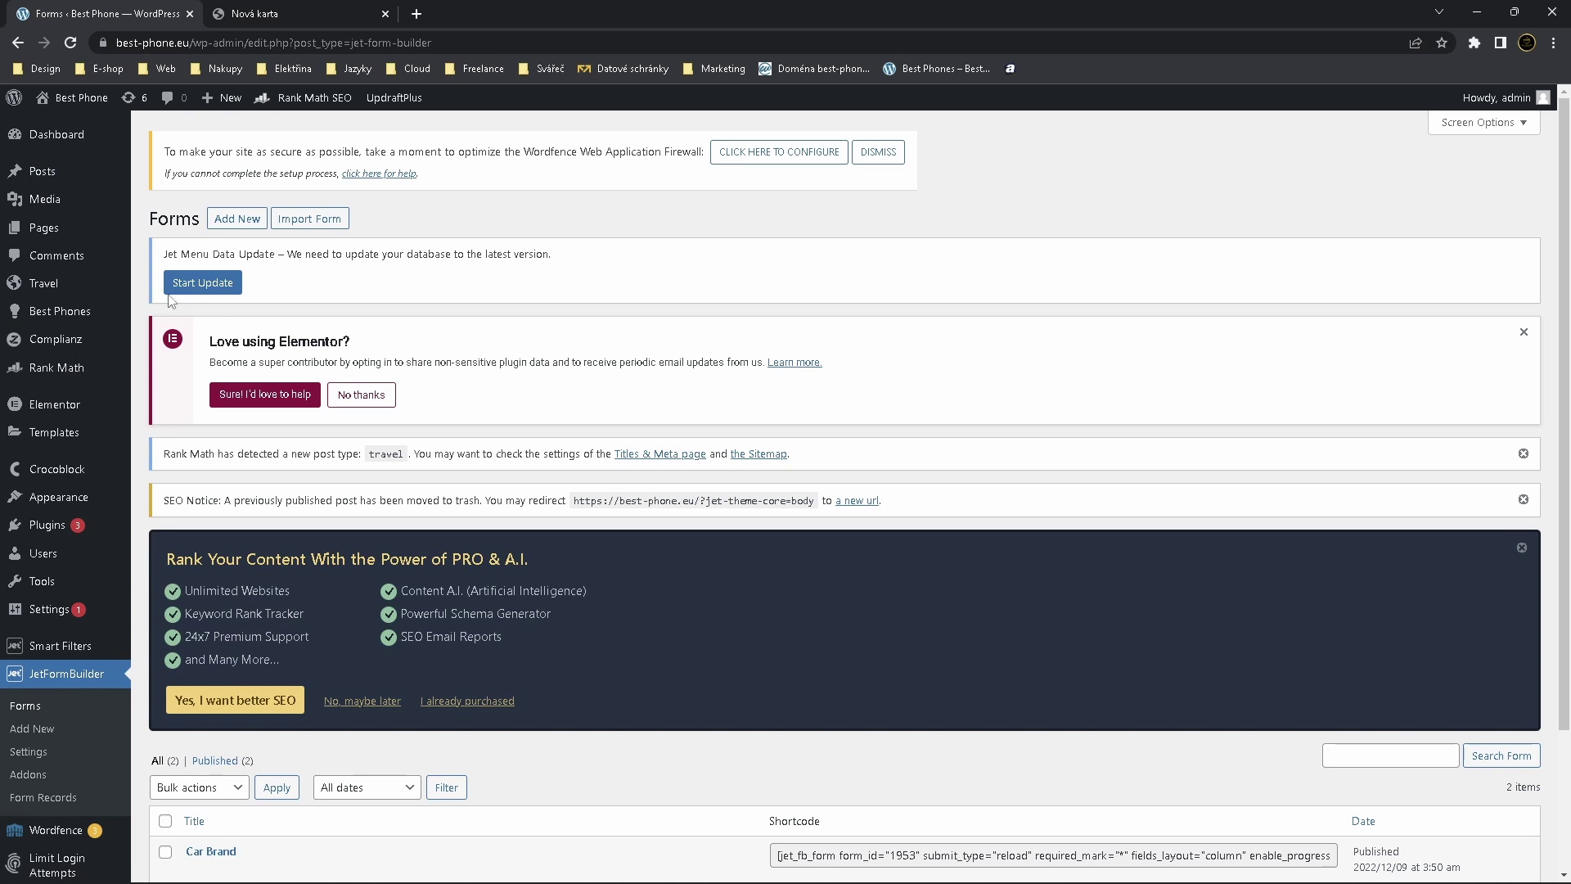
left_click(37, 230)
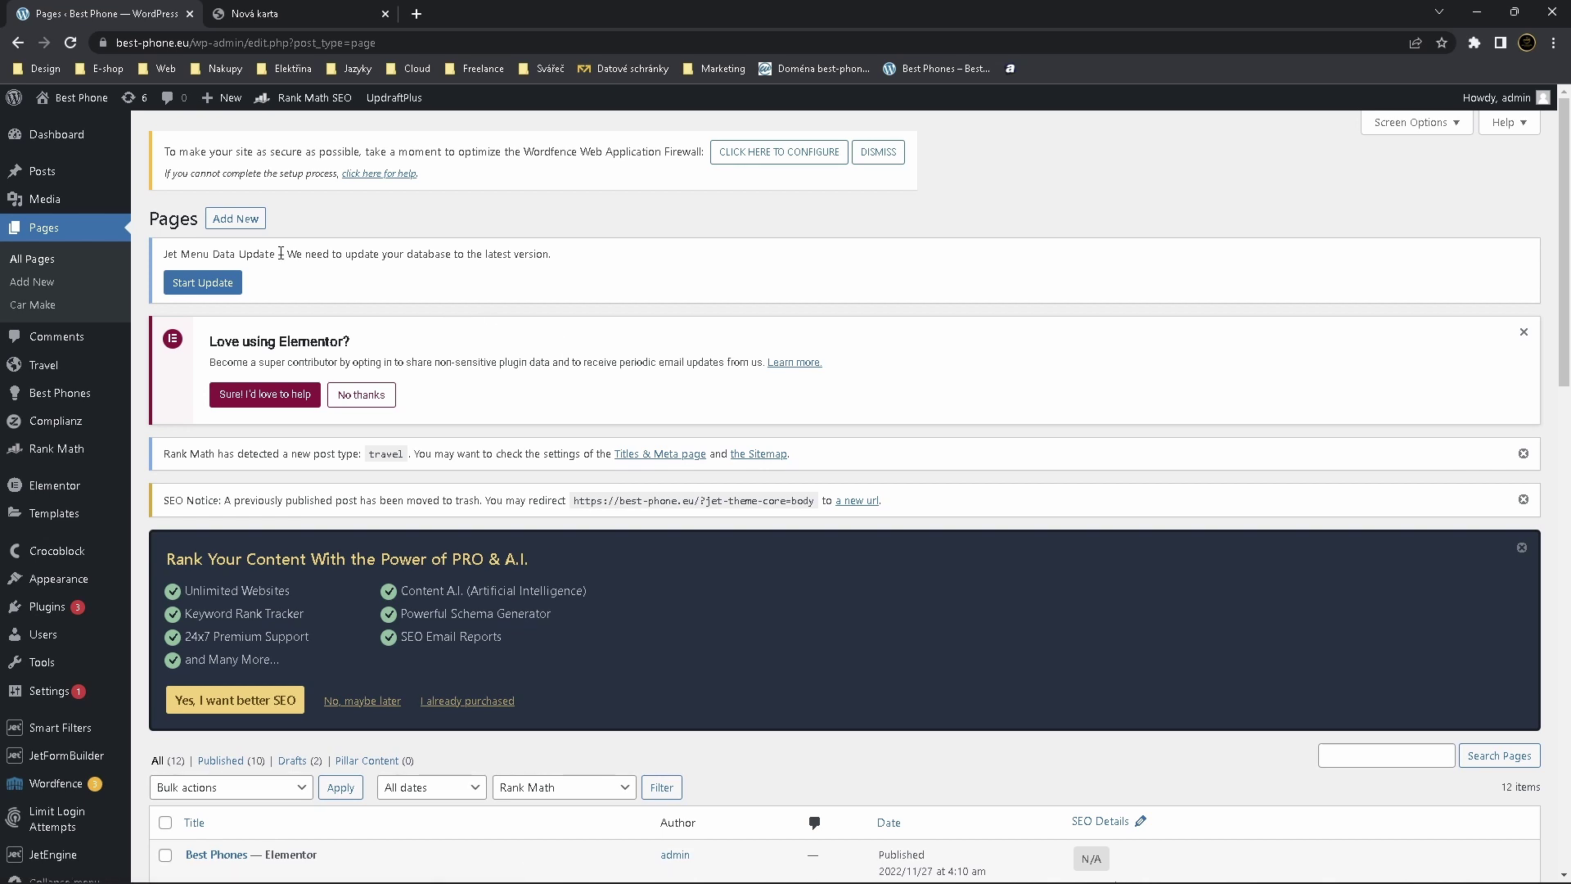
left_click(229, 226)
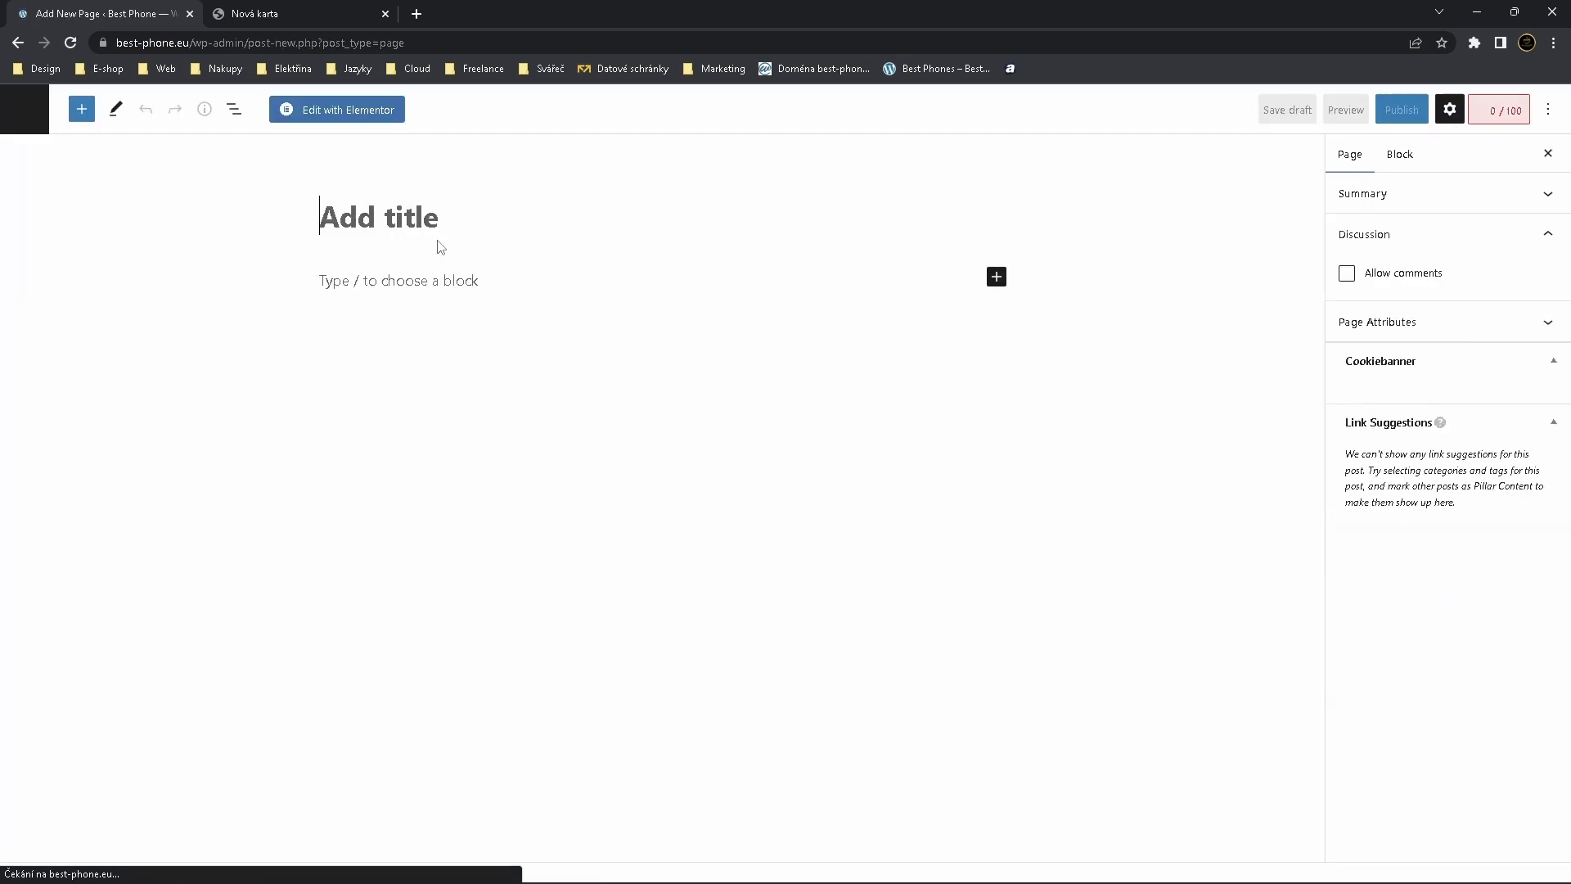
type("Blan")
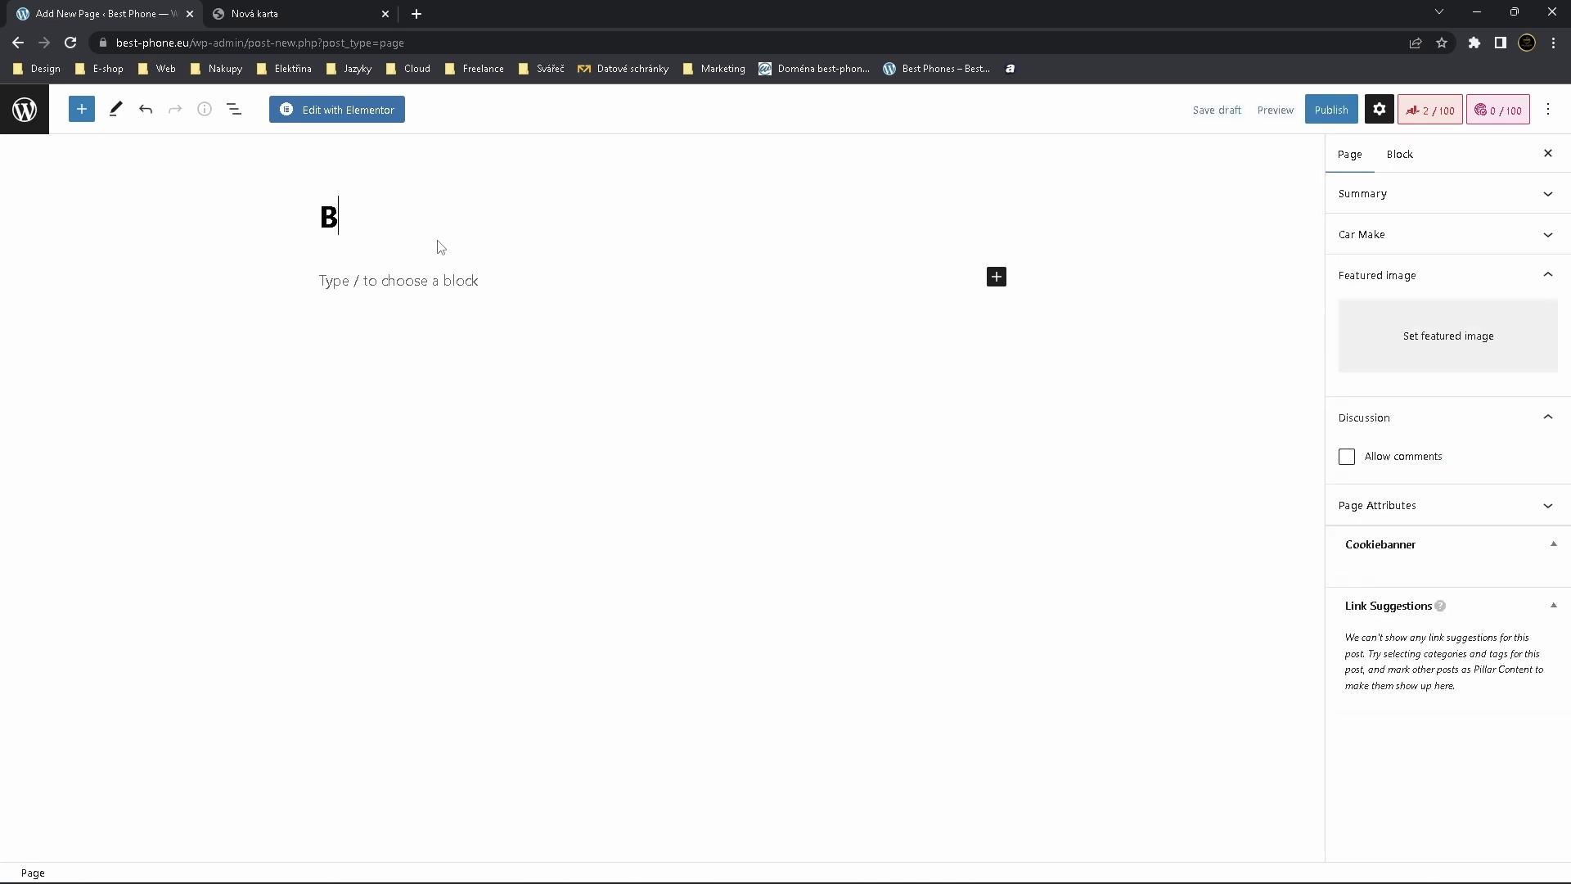
type("k")
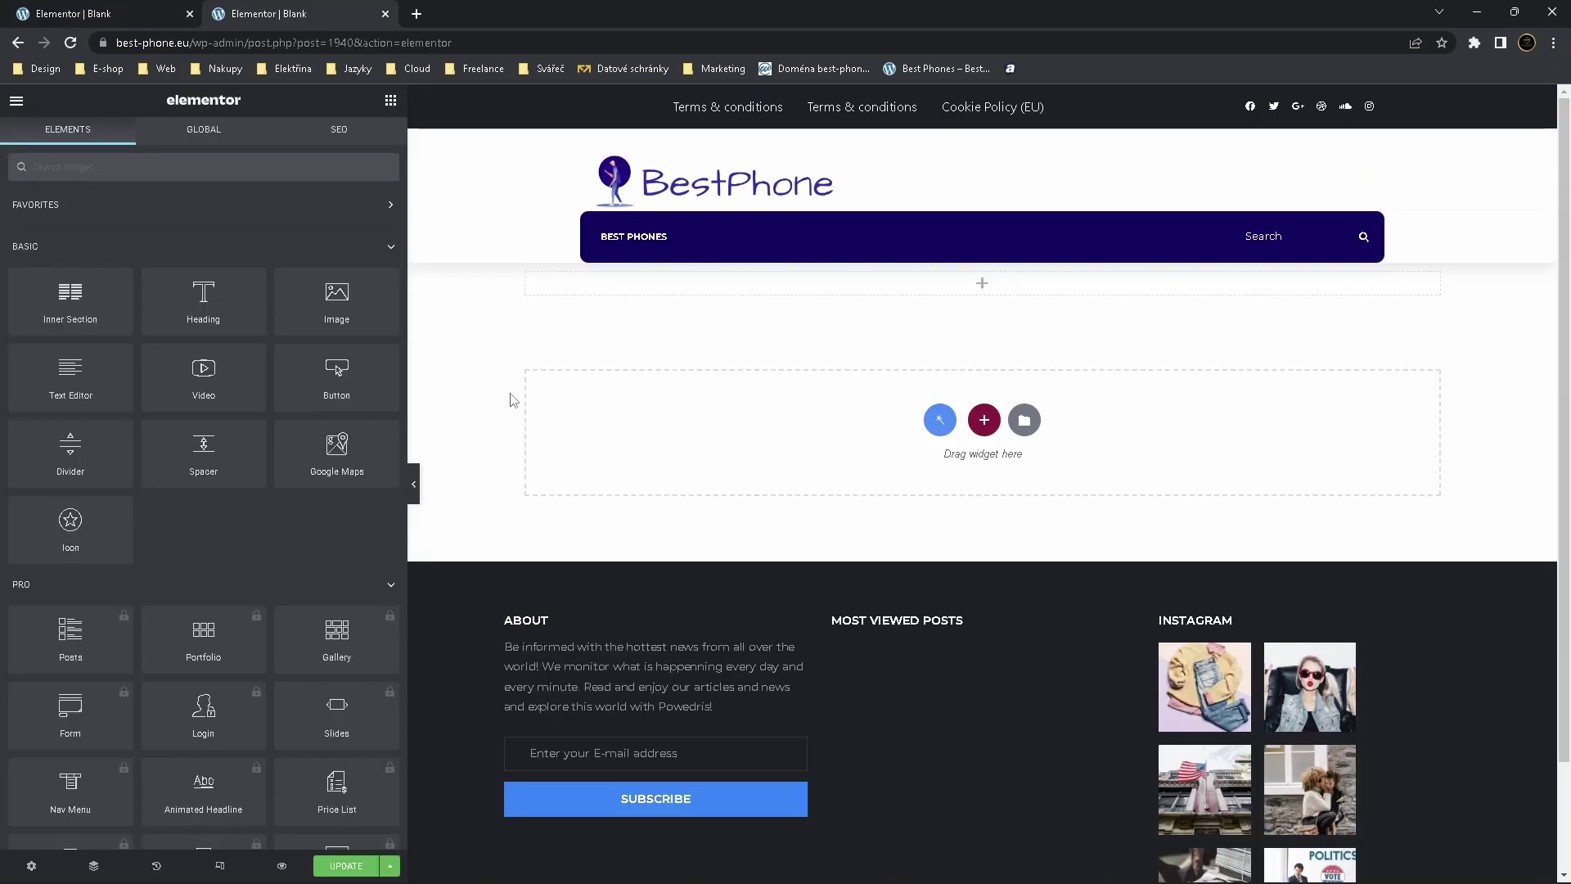
Place a JetForm widget on the page, select the Car Brand form, and update the page
right_click(513, 400)
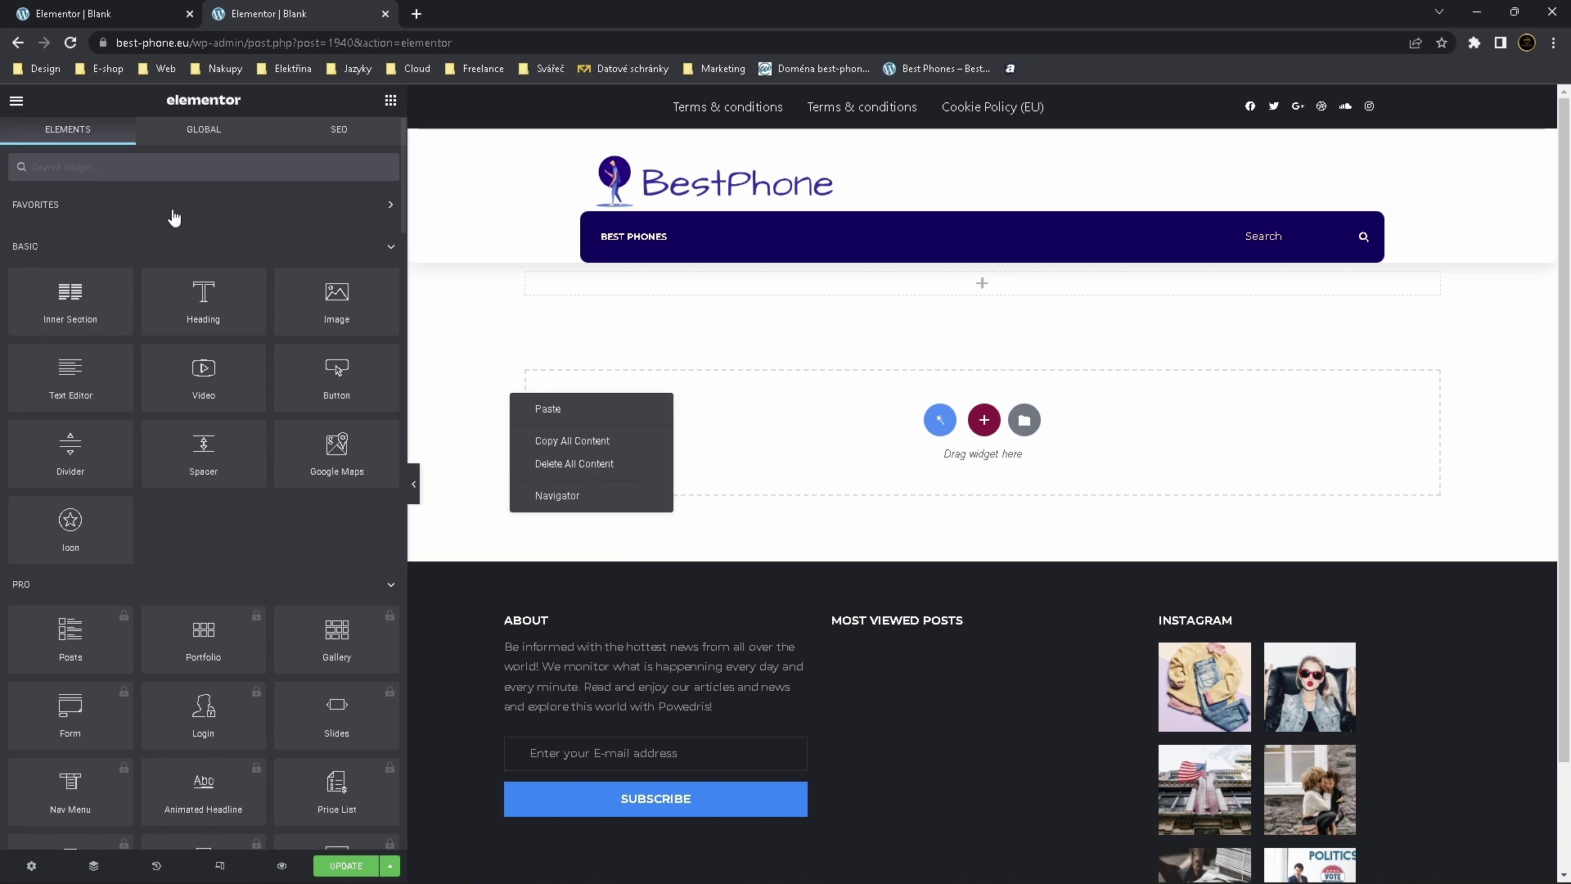
left_click(203, 166)
type("form")
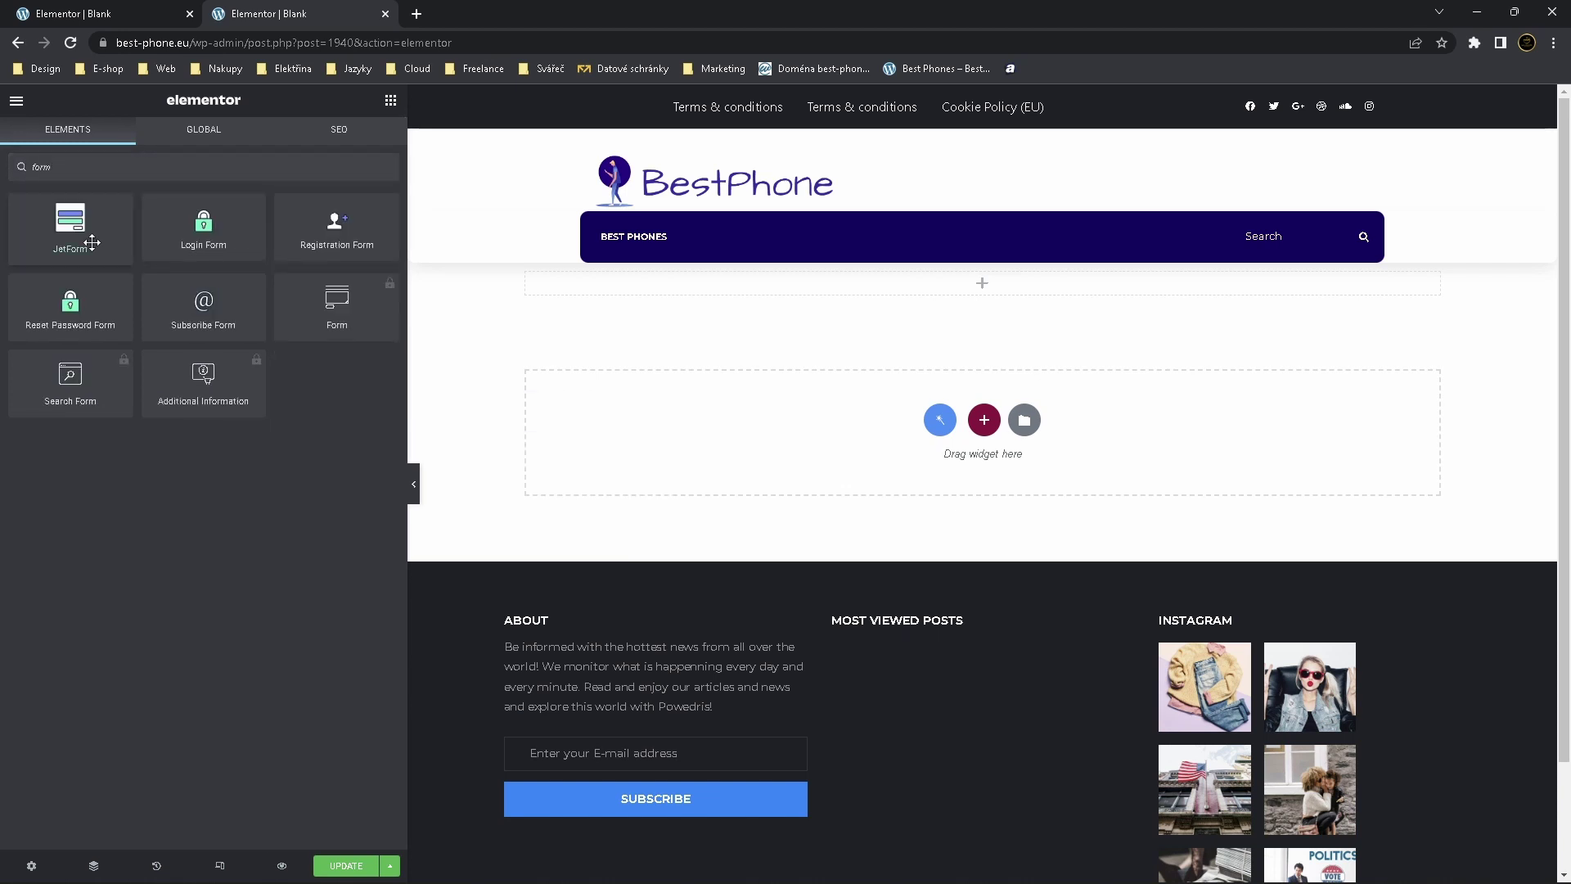
left_click_drag(92, 242, 989, 423)
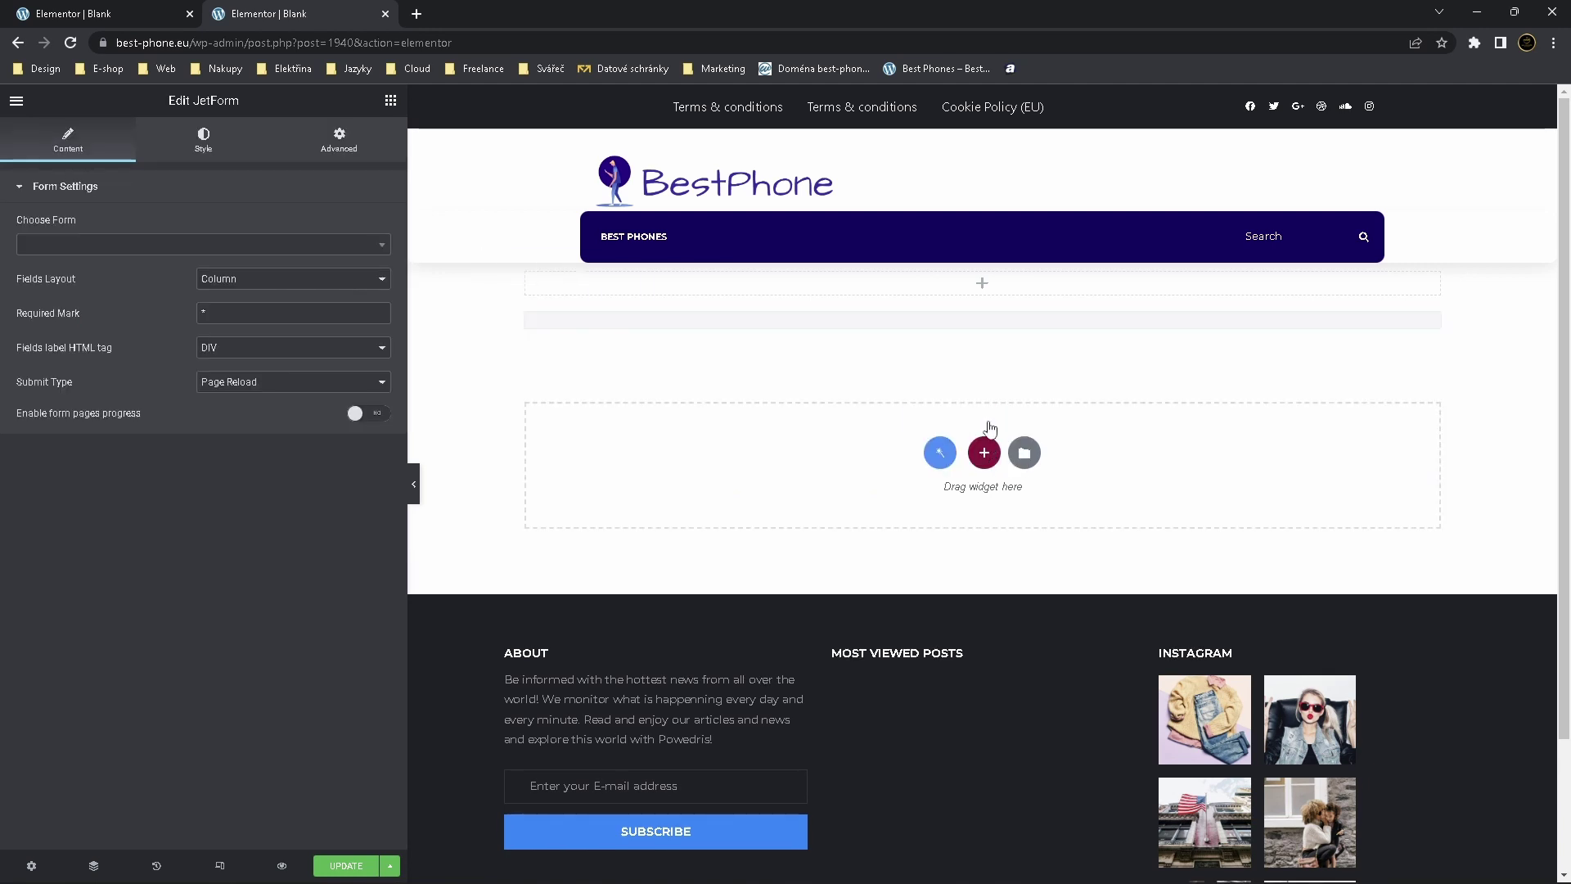
left_click(315, 248)
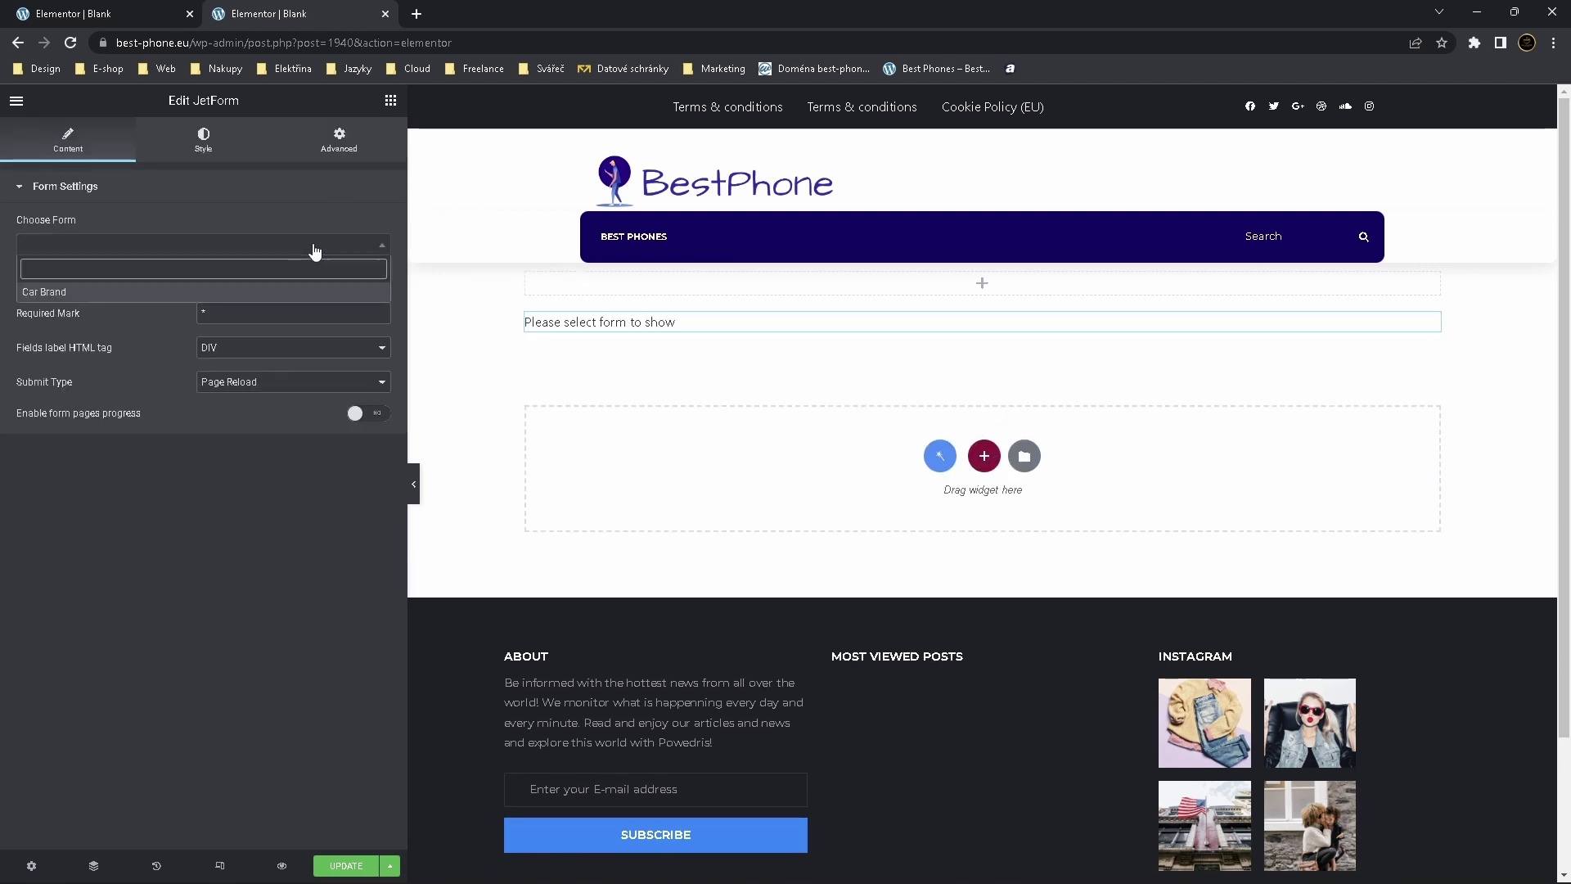
left_click(125, 293)
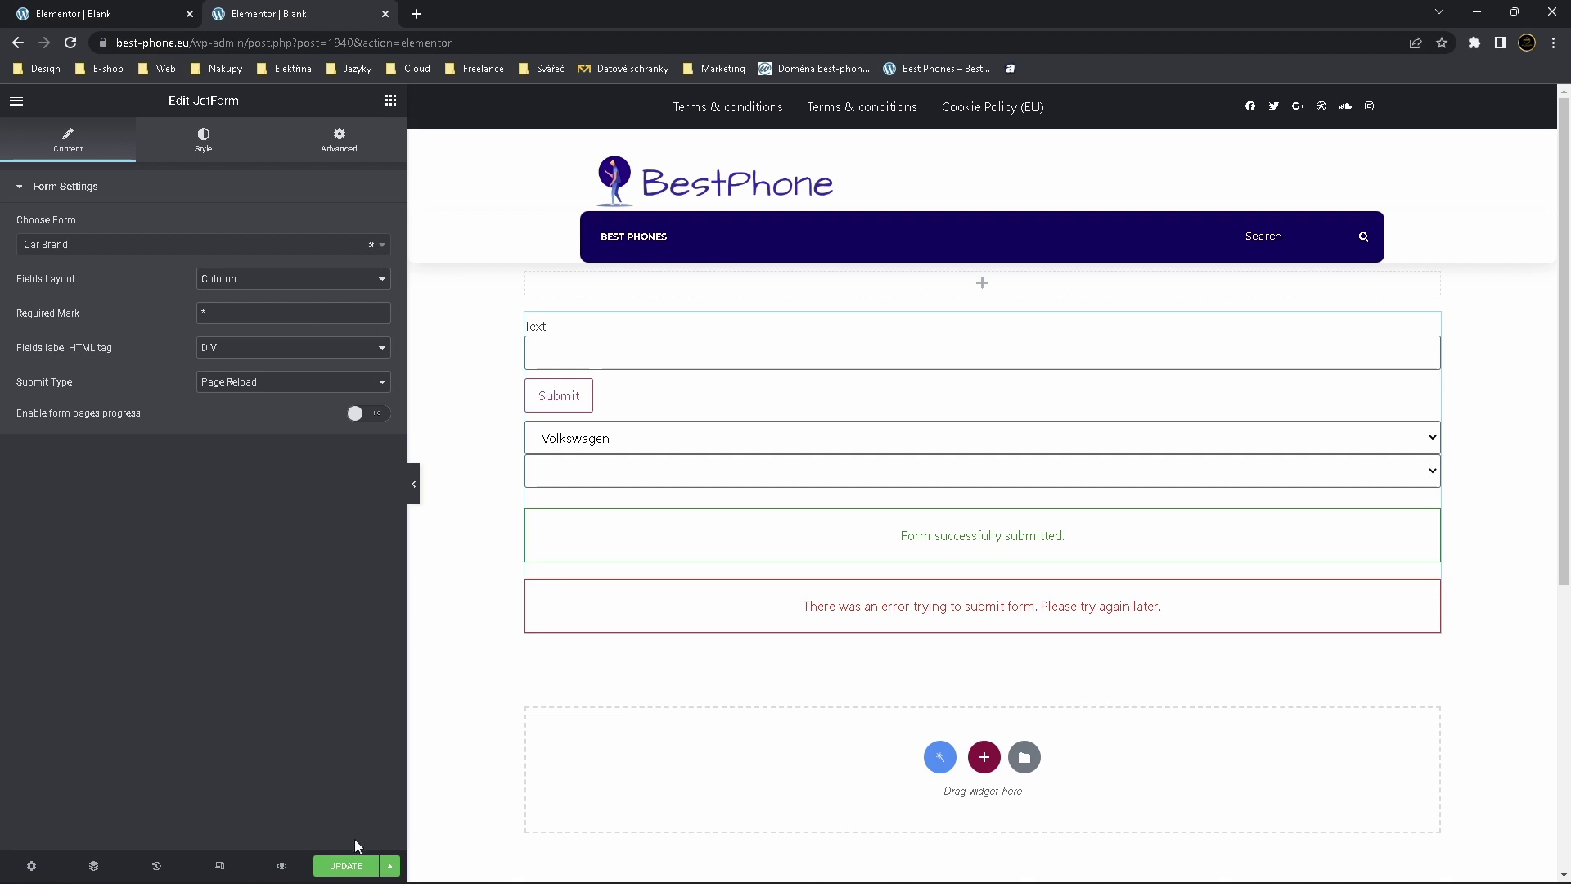
left_click(354, 865)
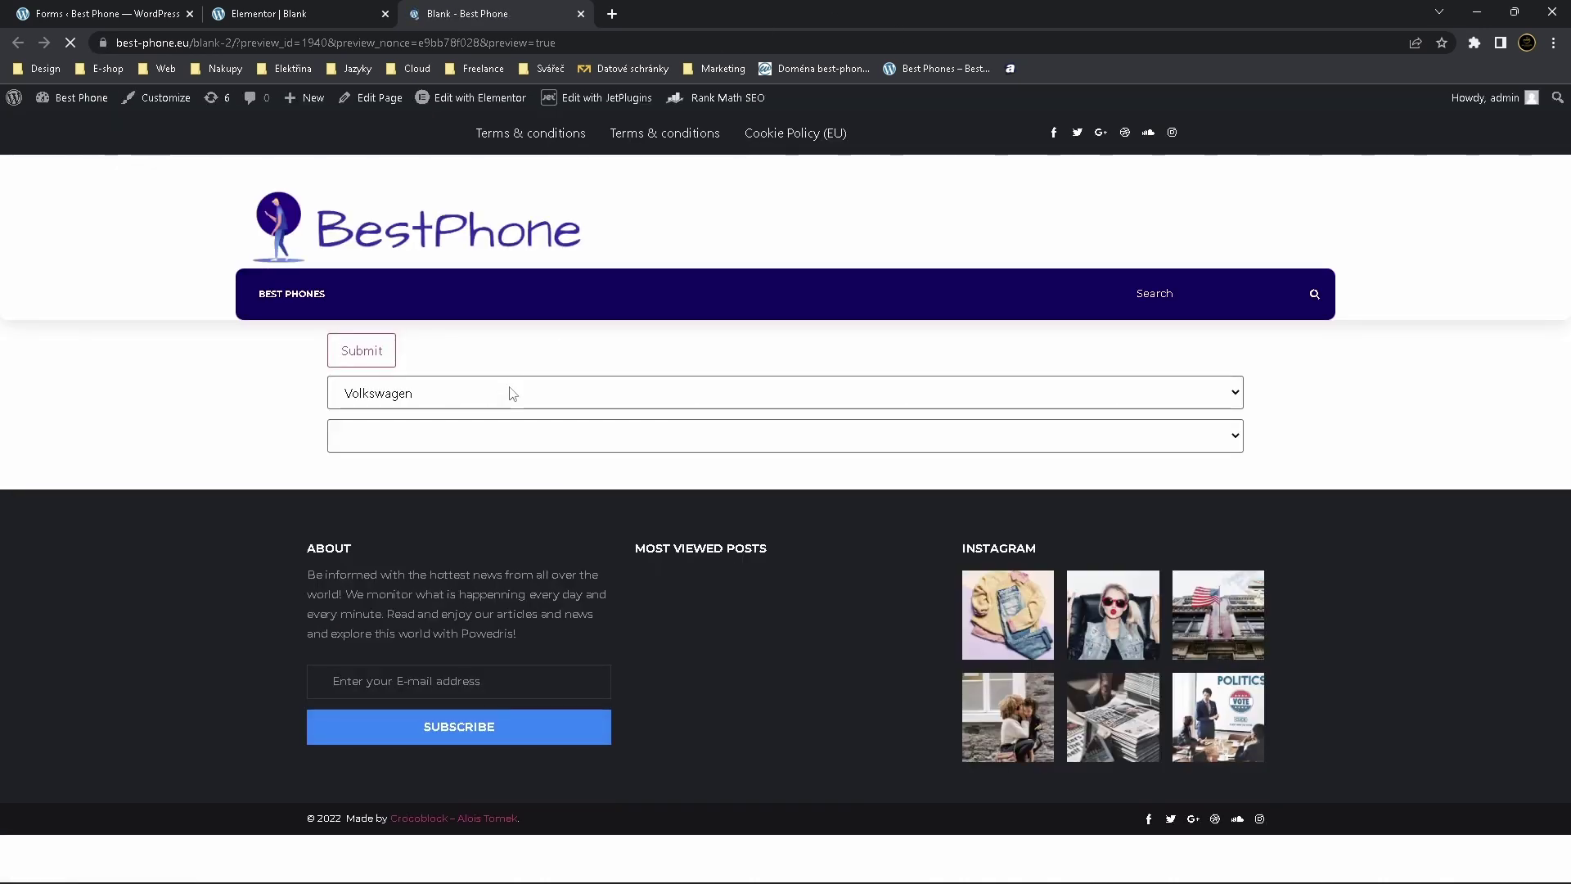
In the preview, check that Audi lists A3, A4, A6 and Volkswagen lists Polo, Golf, Passat
left_click(509, 442)
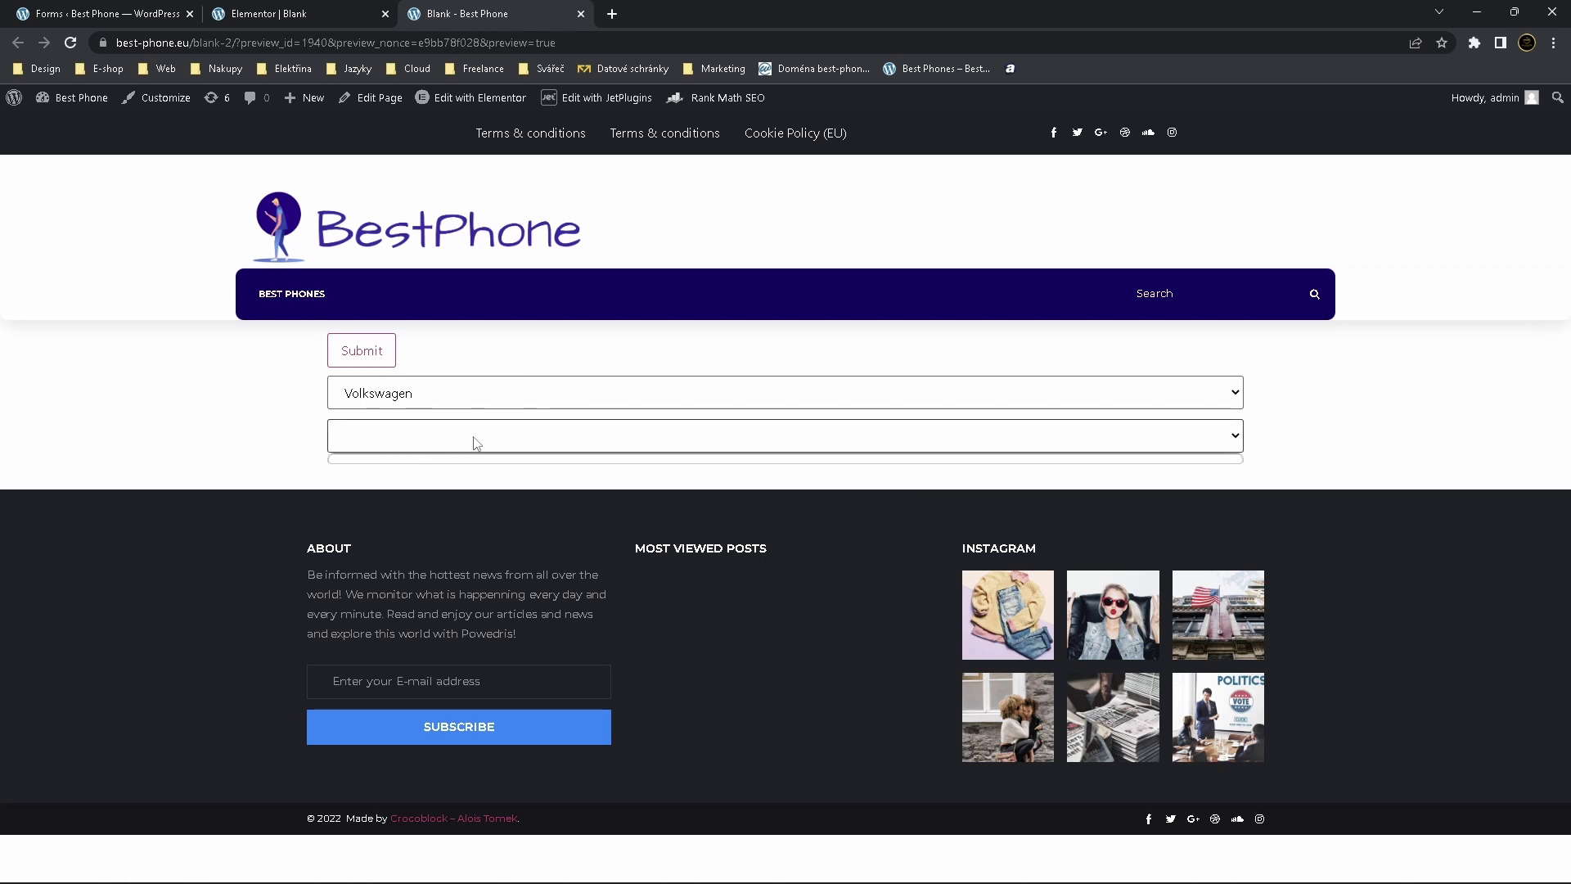
left_click(507, 405)
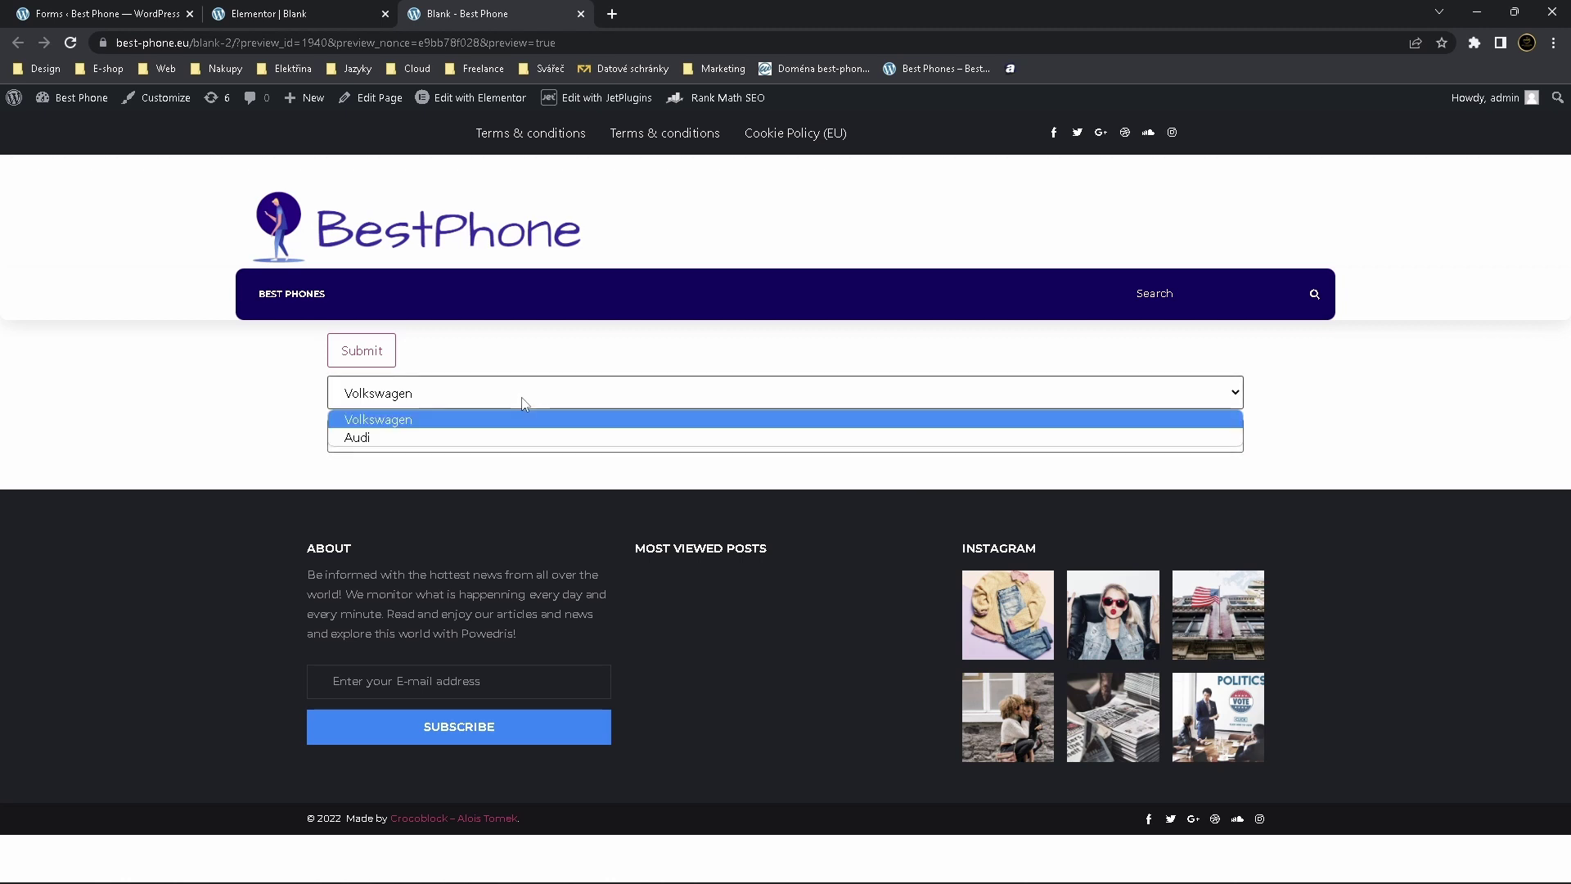
left_click(493, 434)
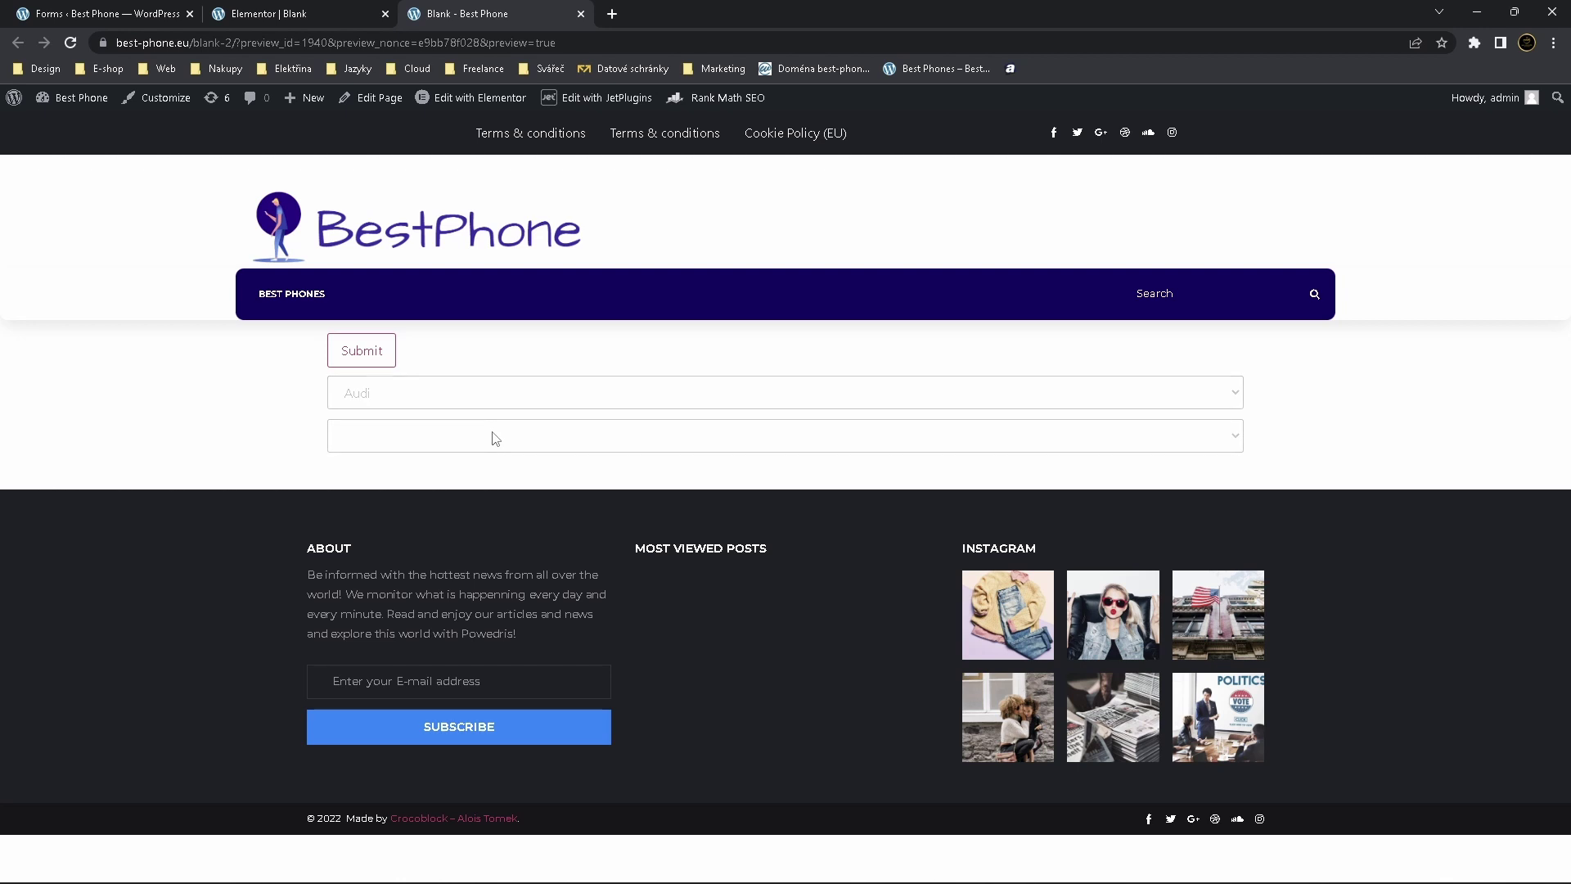
left_click(493, 437)
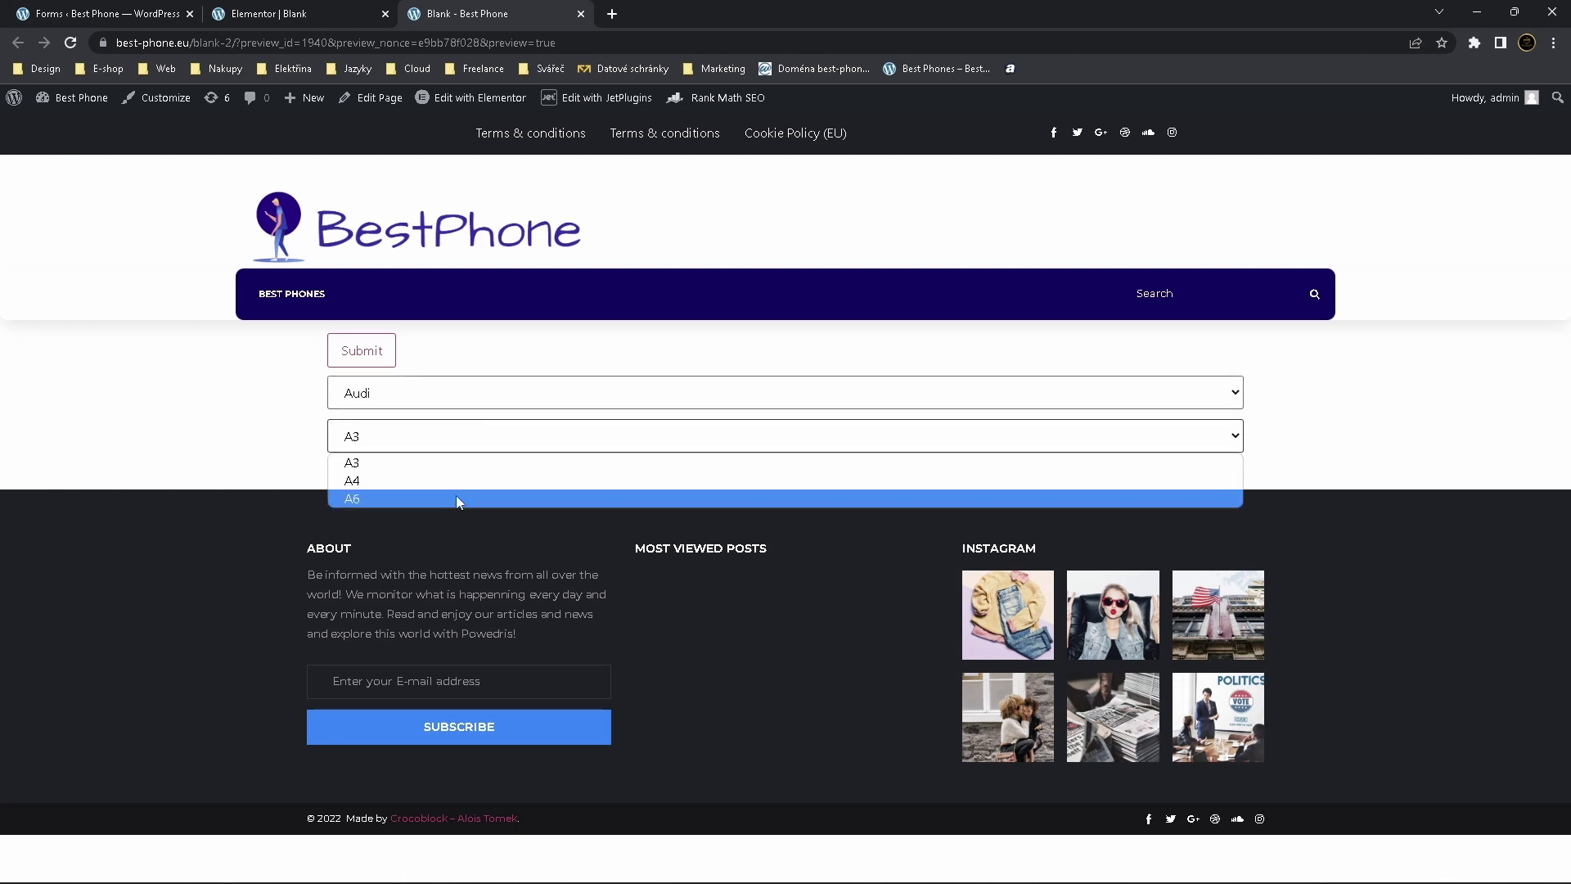
left_click(533, 403)
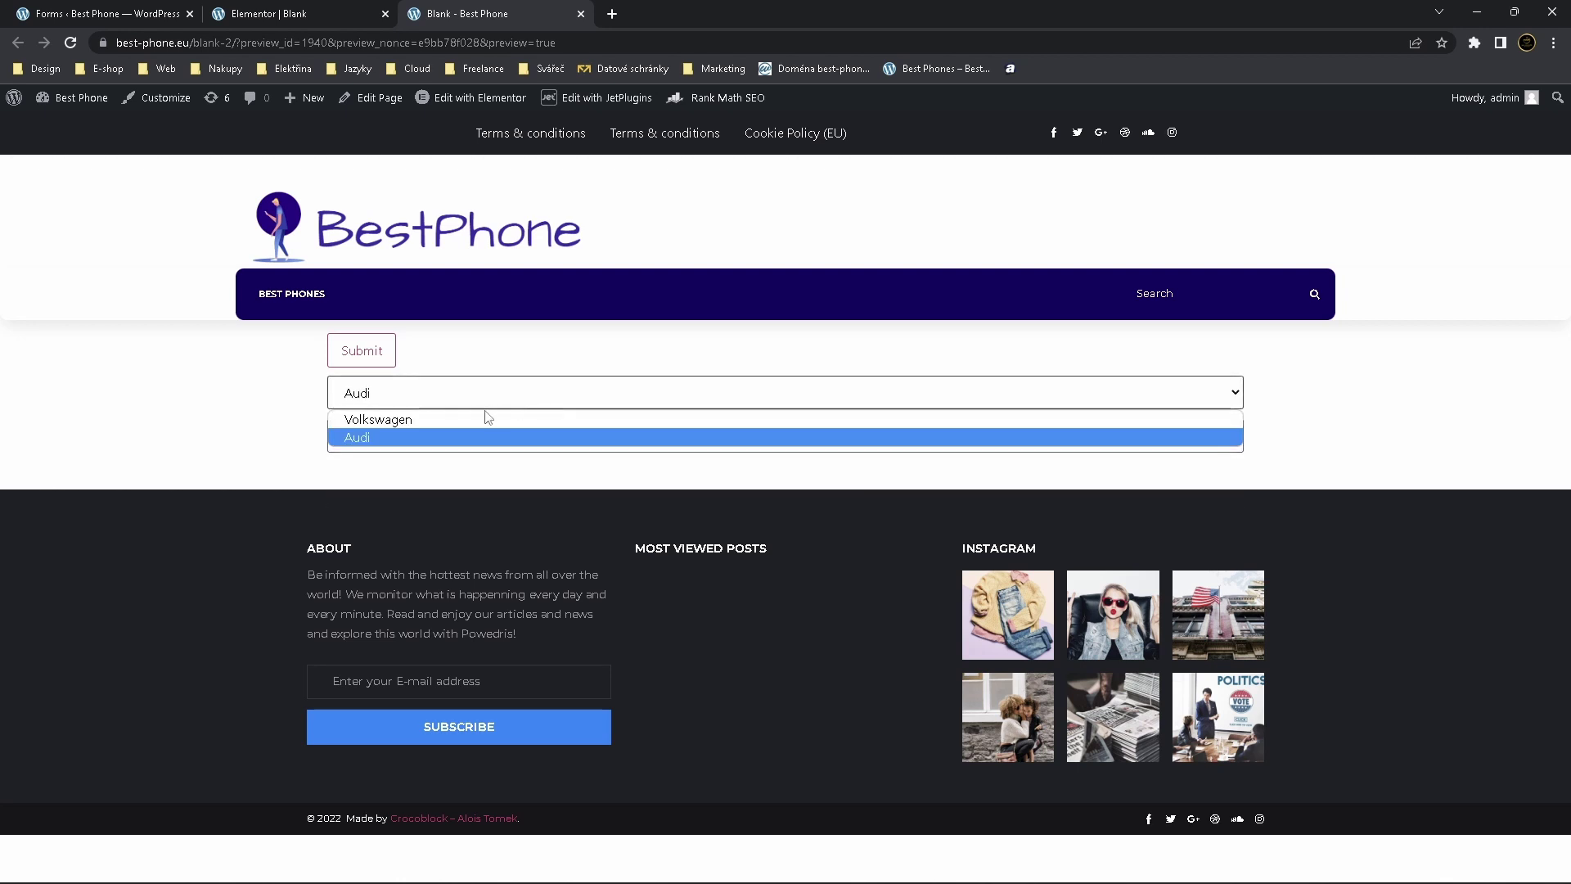
left_click(483, 415)
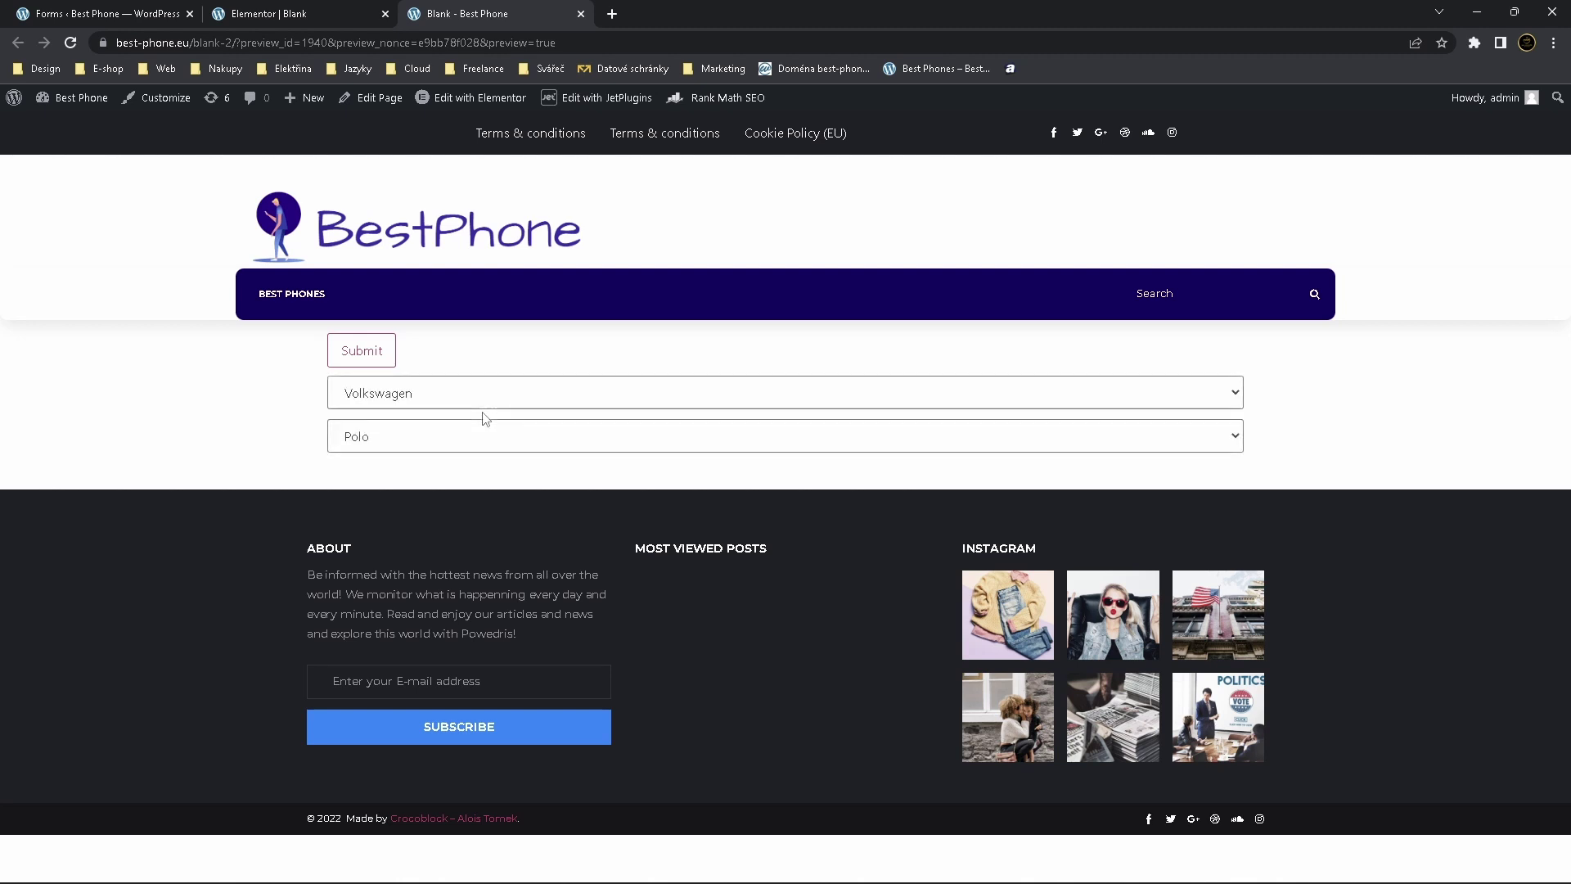
left_click(475, 446)
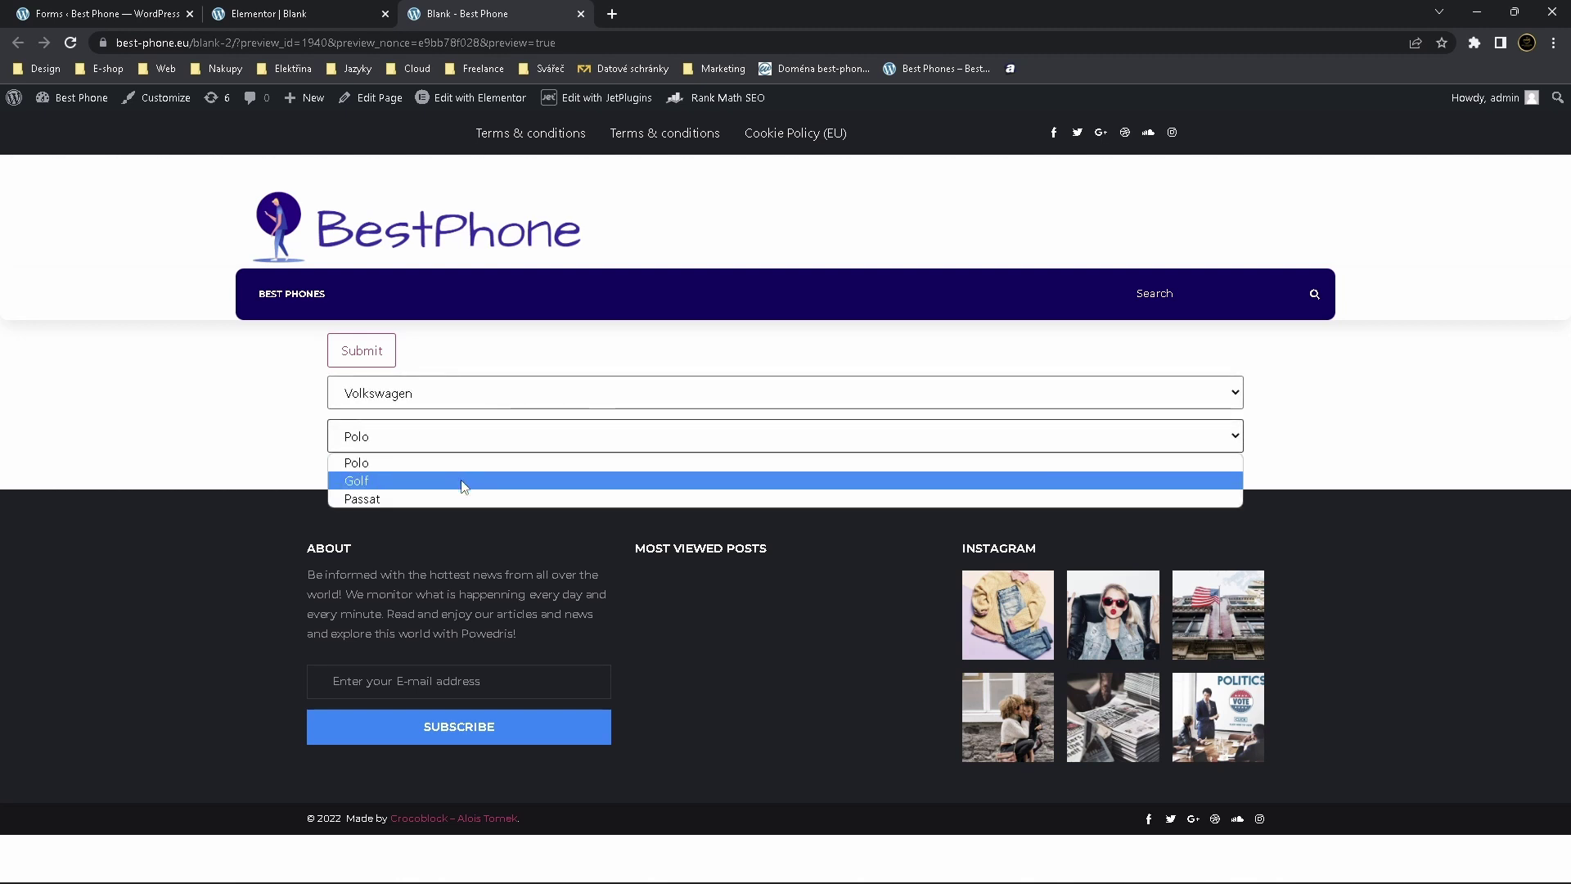
left_click(509, 442)
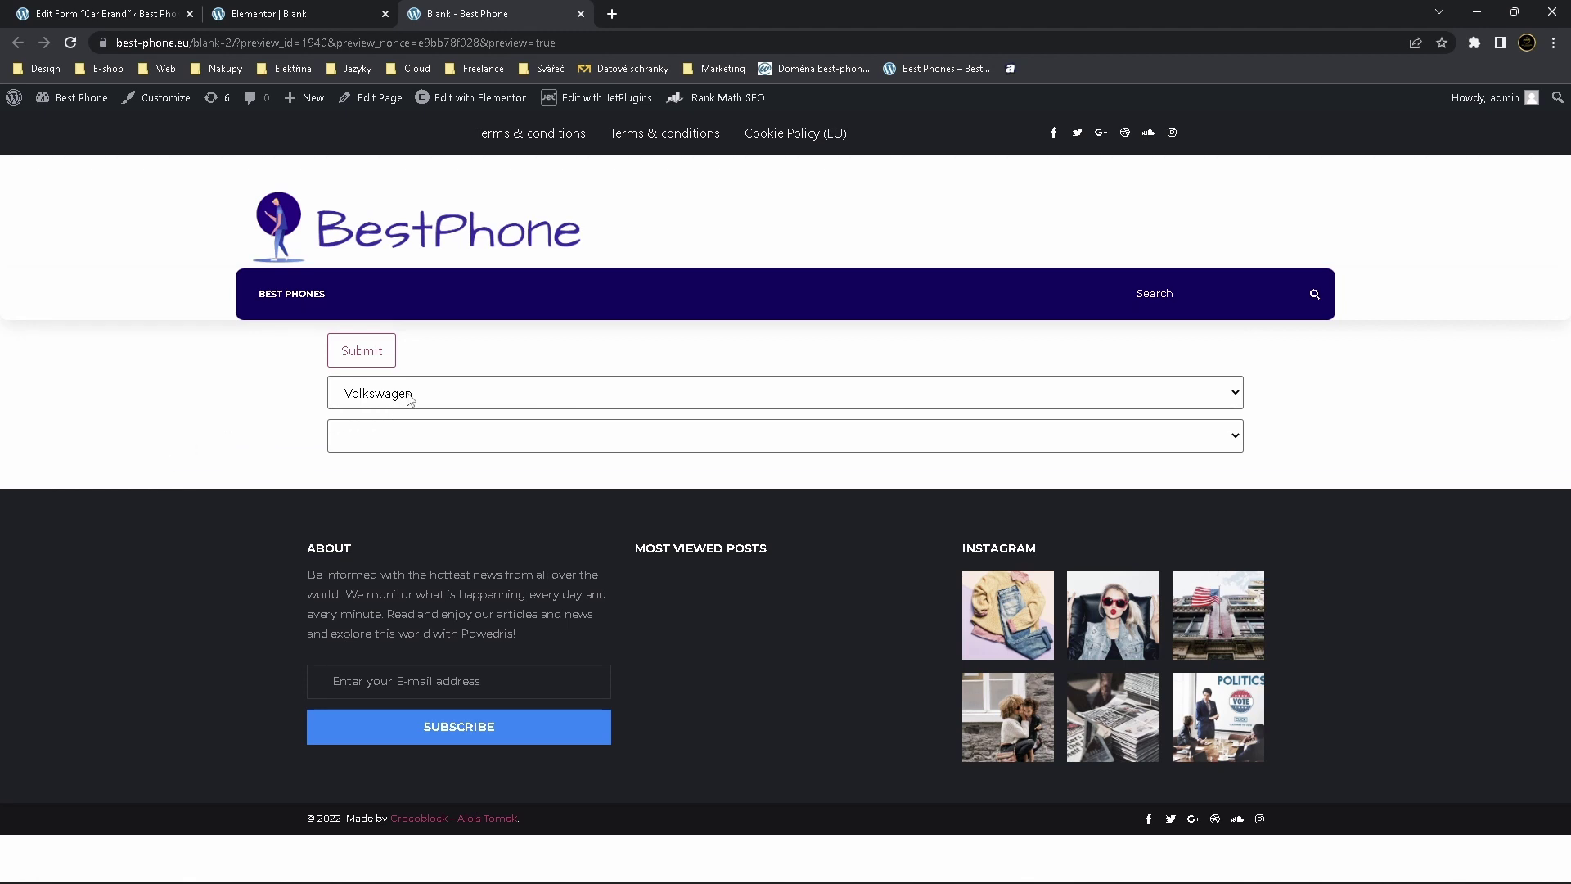
left_click(412, 444)
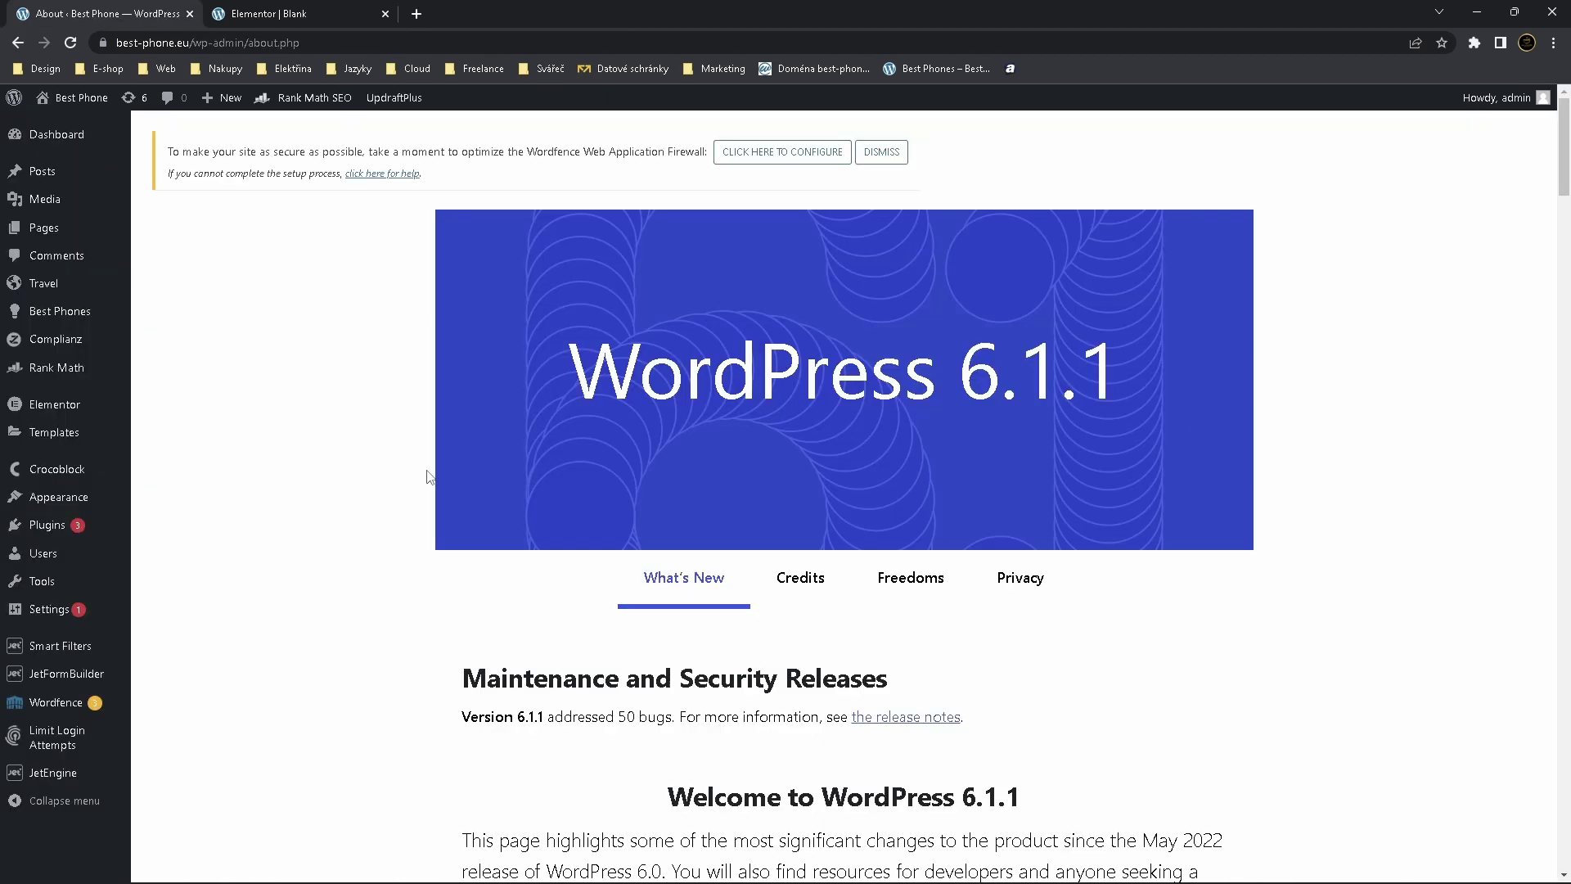
Open the Car Brand form for editing from the JetFormBuilder Forms list
mouse_move(72, 683)
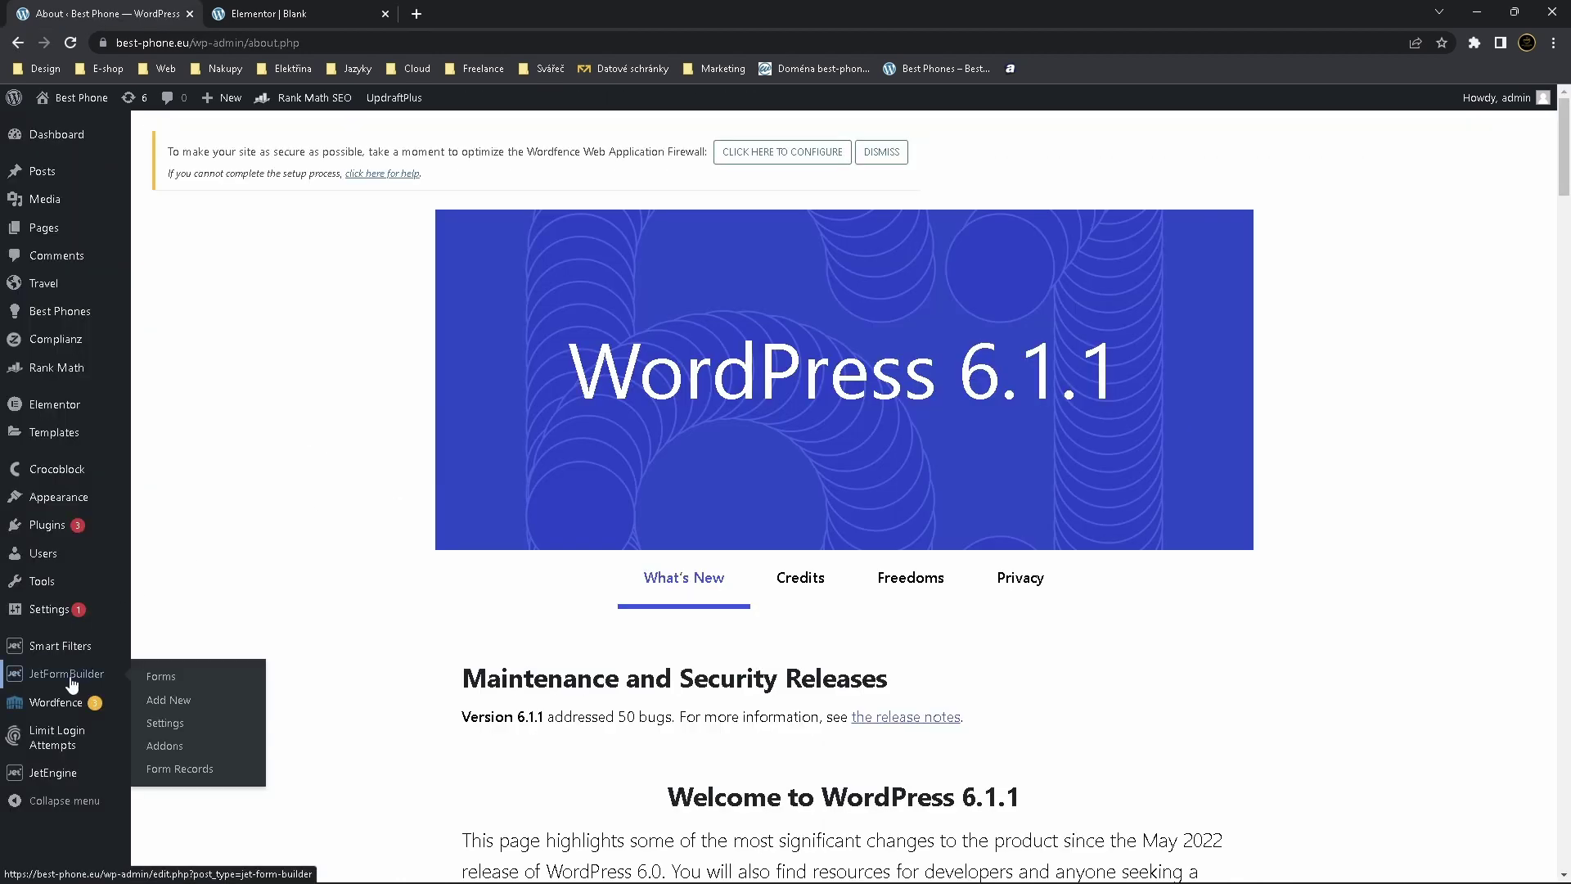
left_click(174, 680)
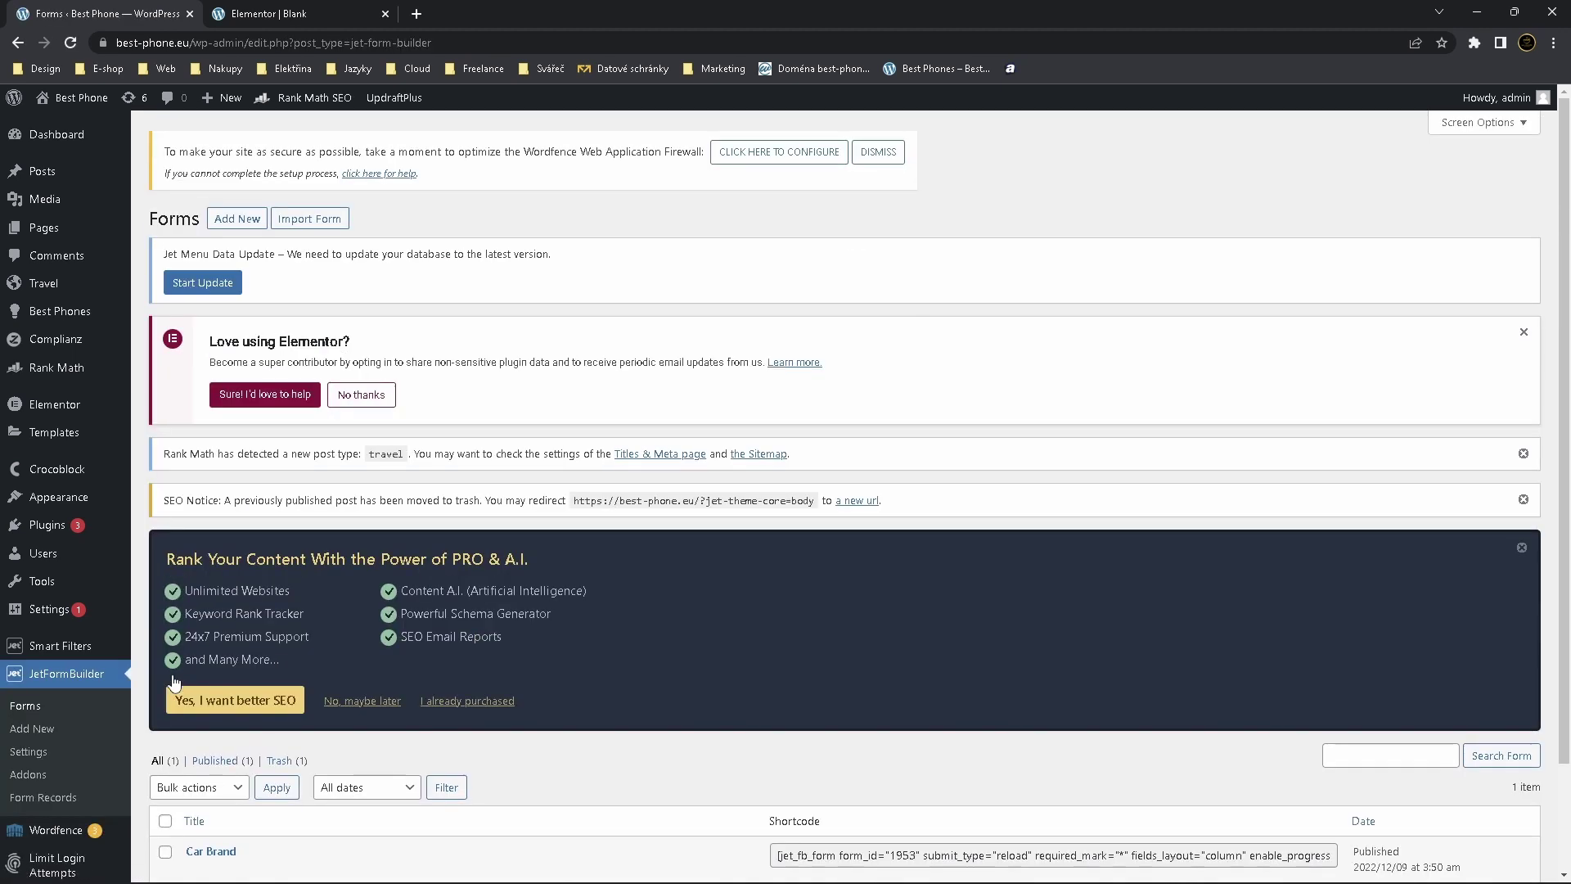
scroll(417, 687, "down", 1)
left_click(196, 746)
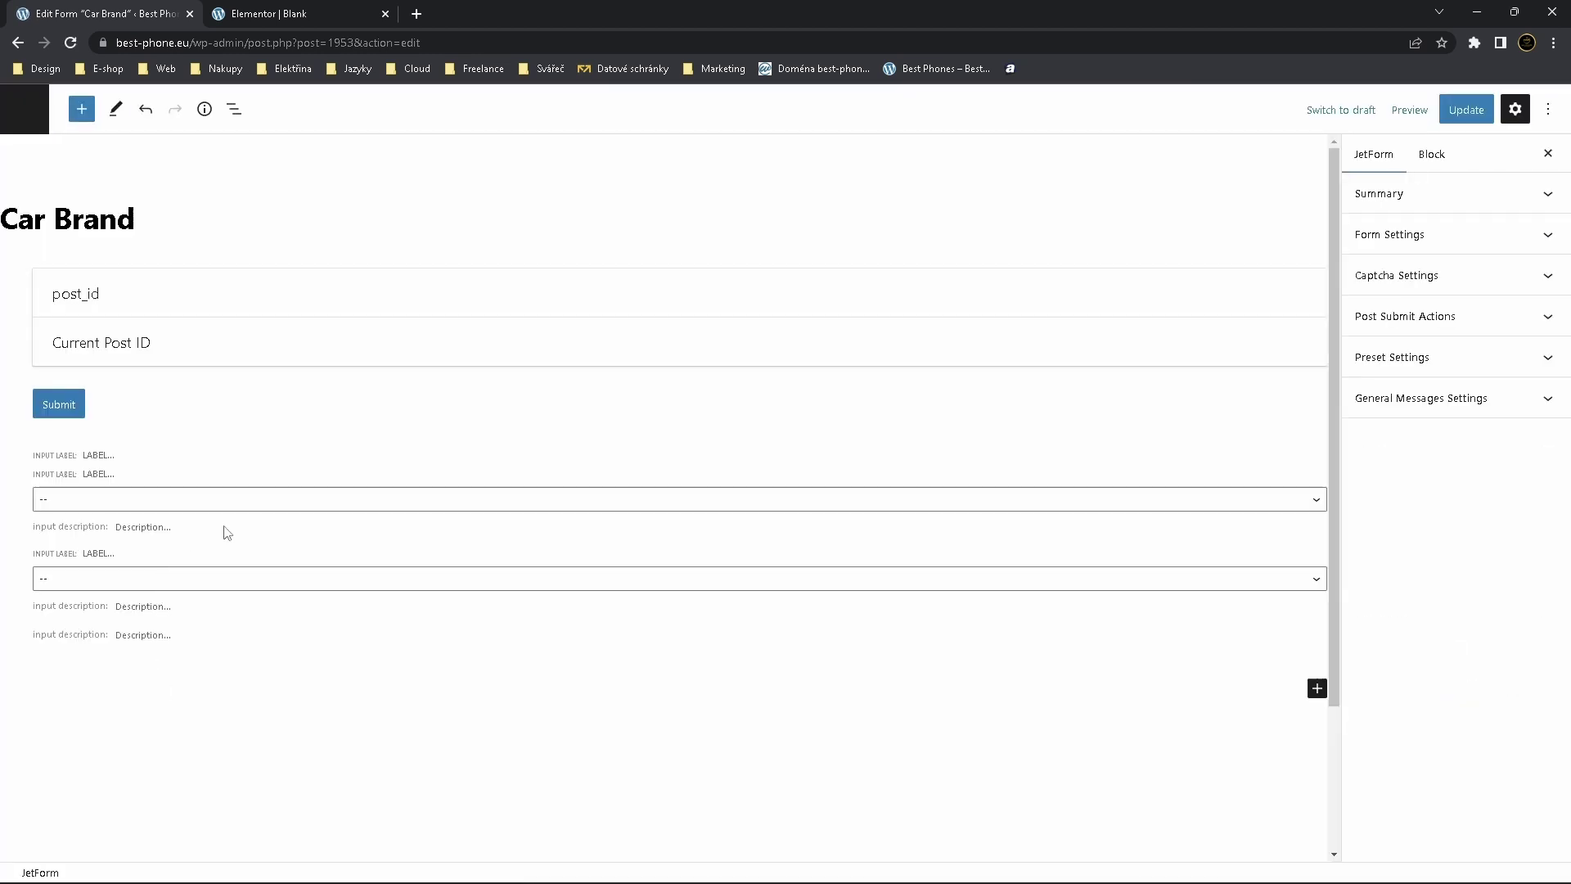
In the Hierarchical Select's level #1, enter label 'Car Make' and placeholder 'Choose Car Make'
left_click(526, 540)
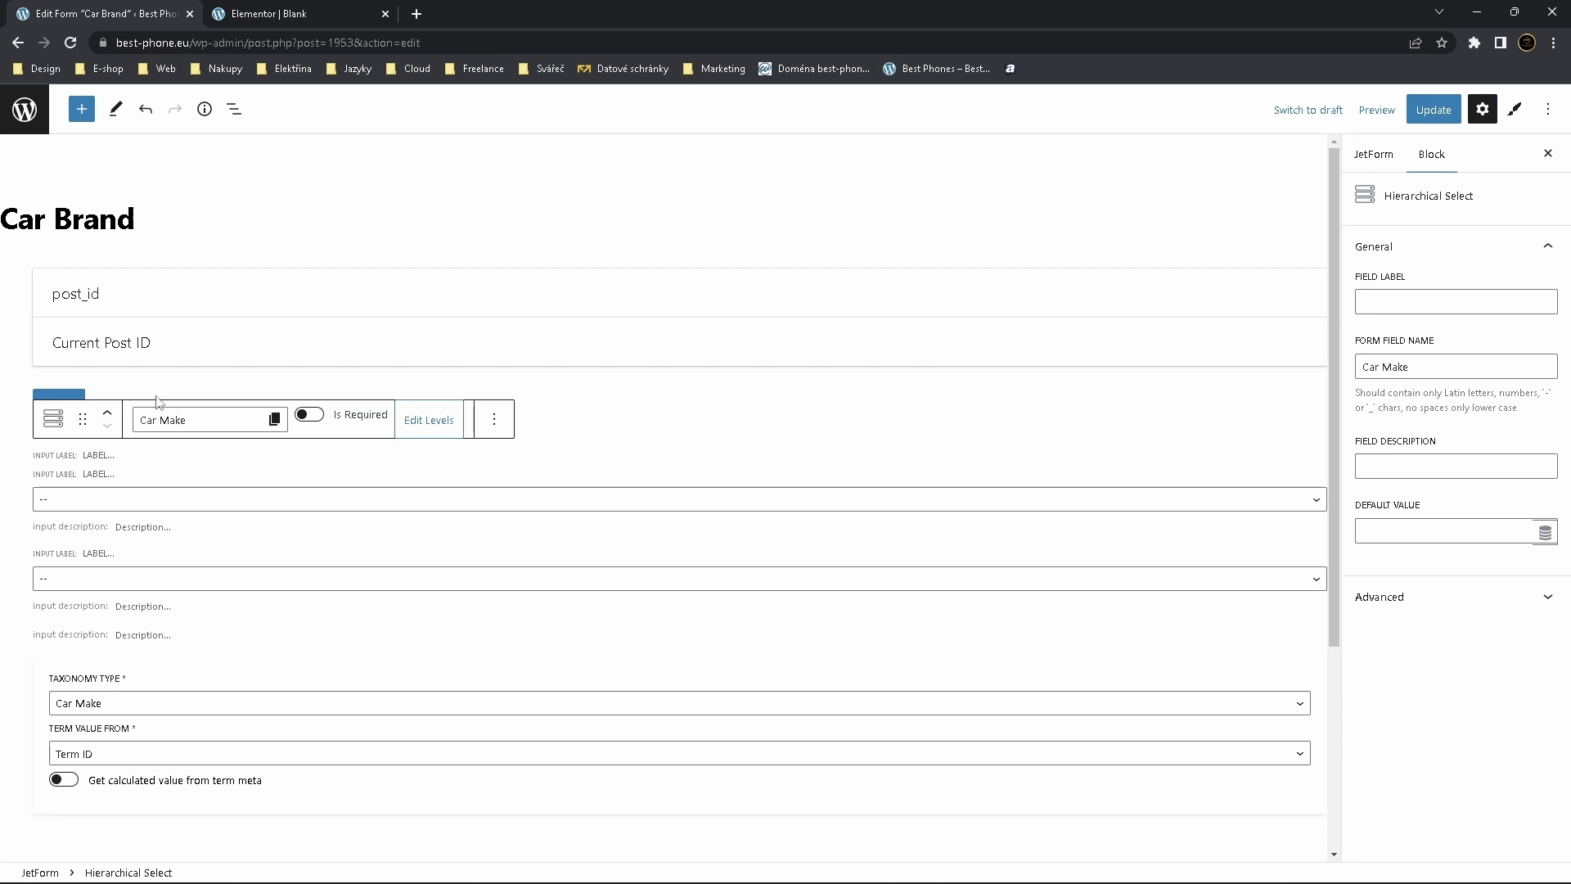
left_click(429, 428)
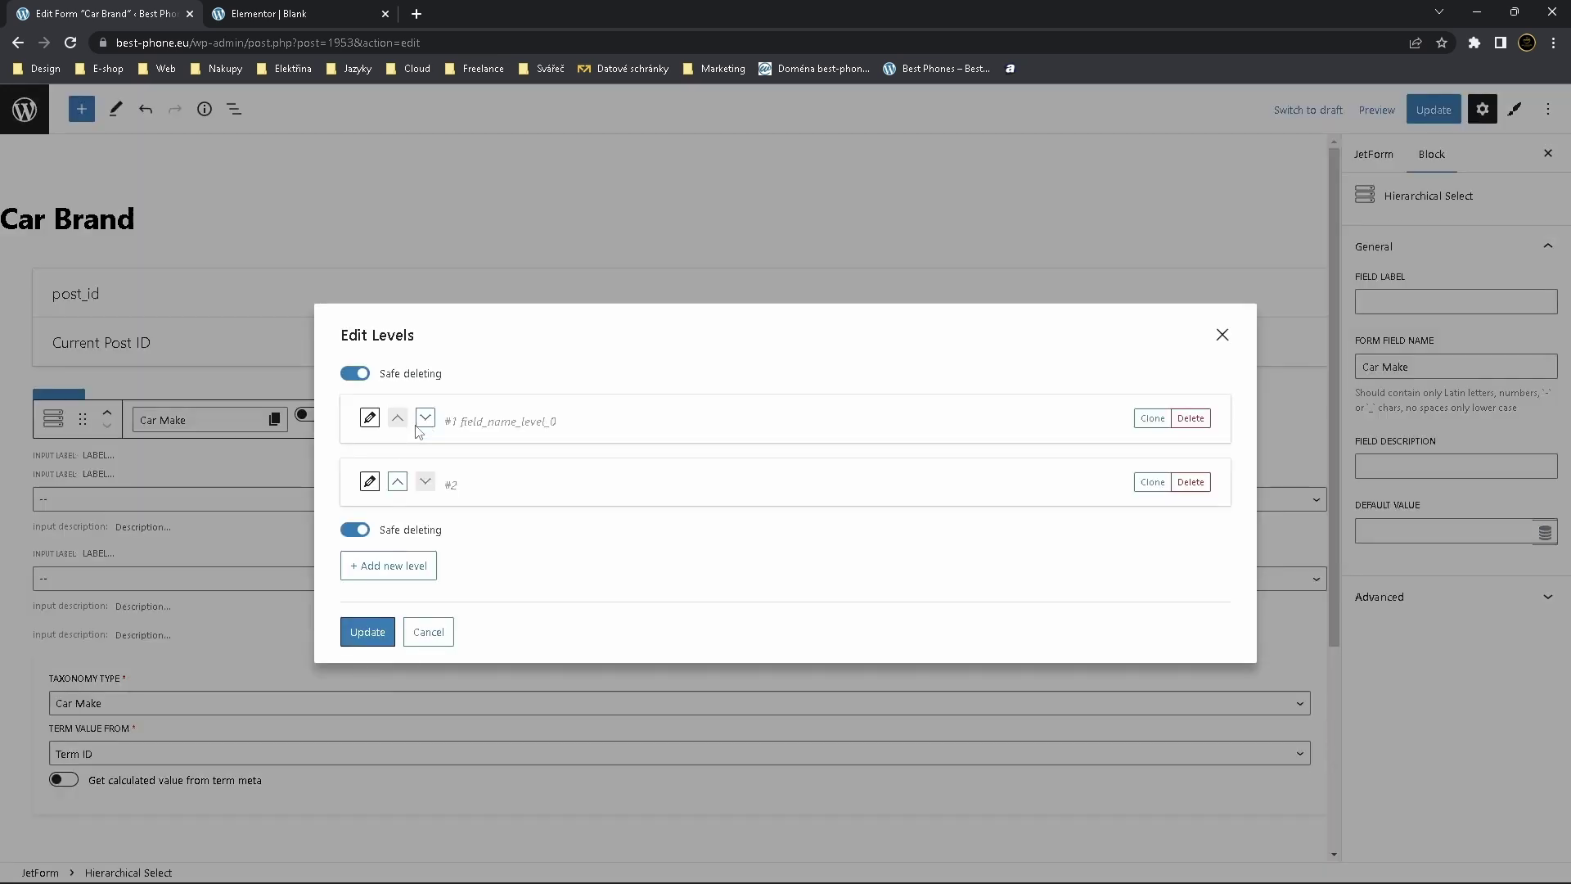
left_click(371, 419)
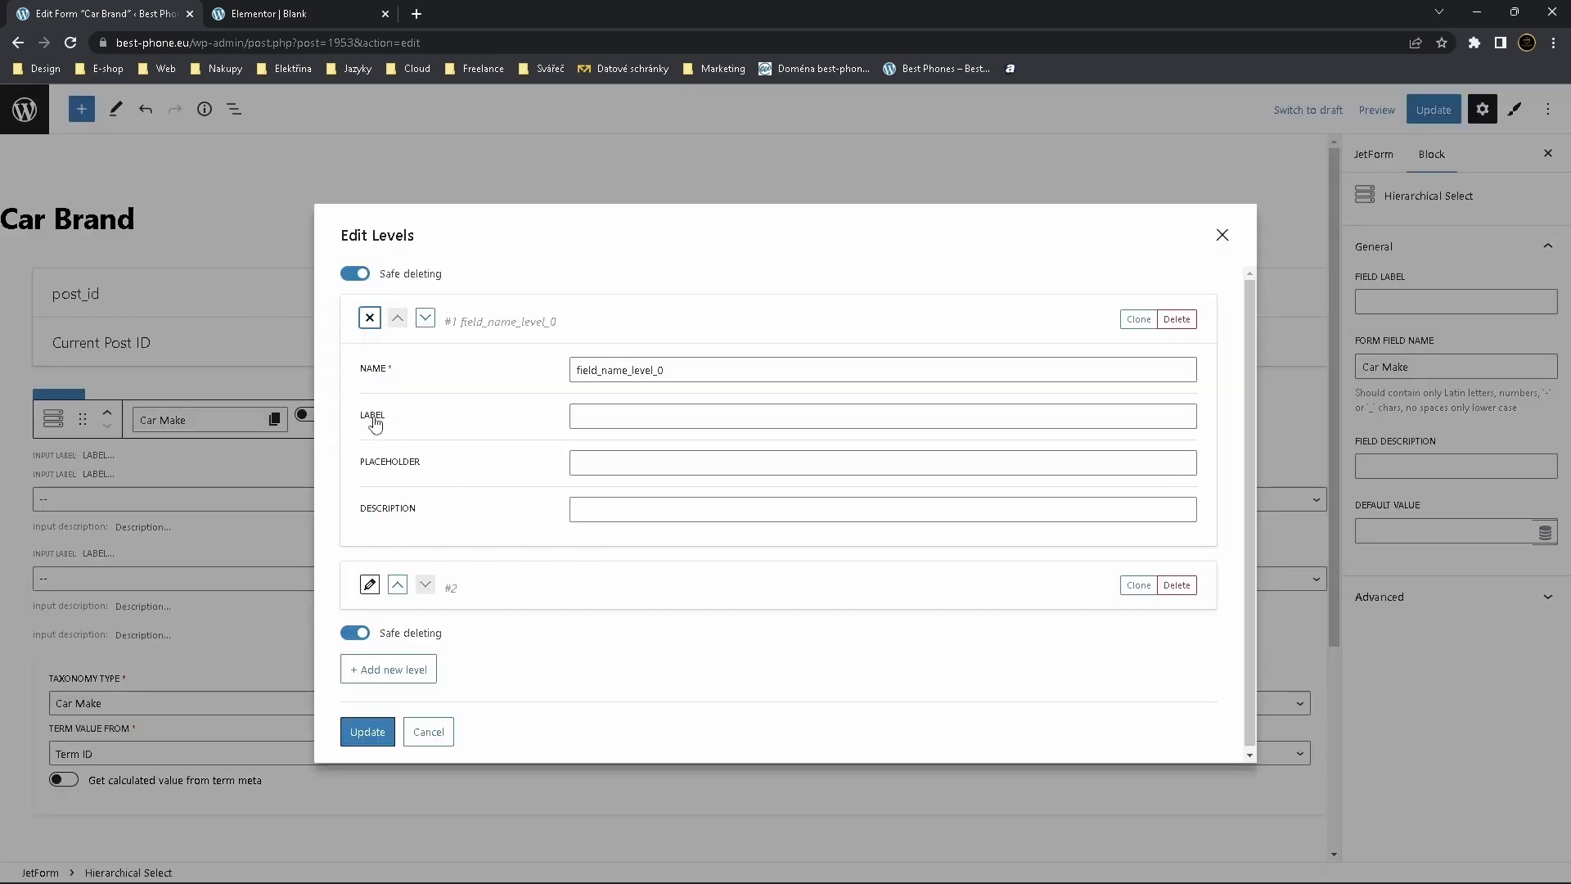
left_click(632, 406)
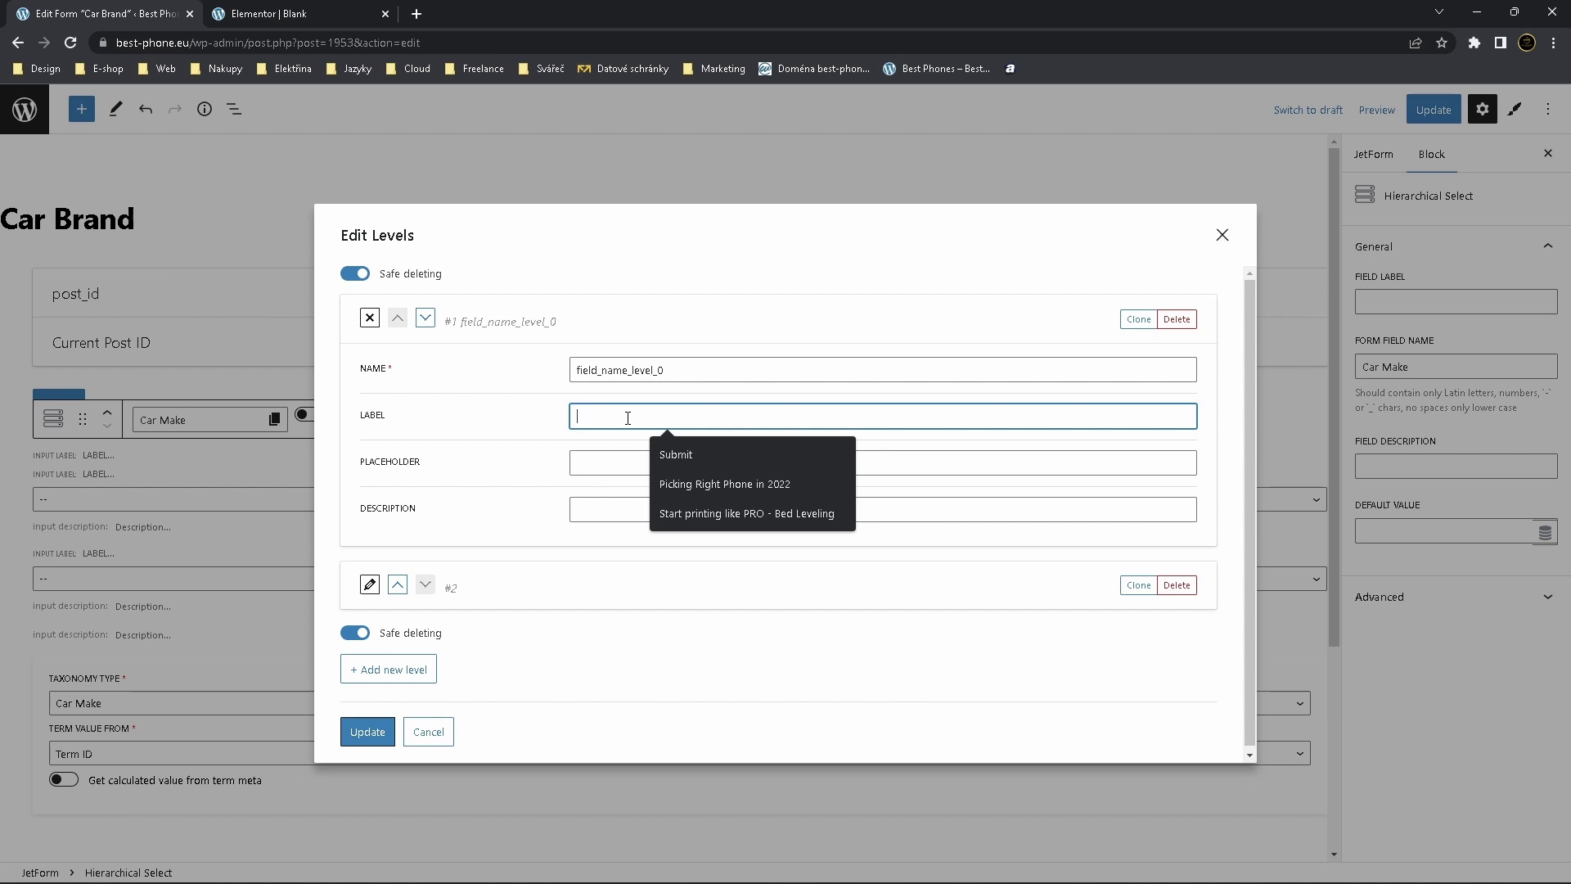
type("Car Make")
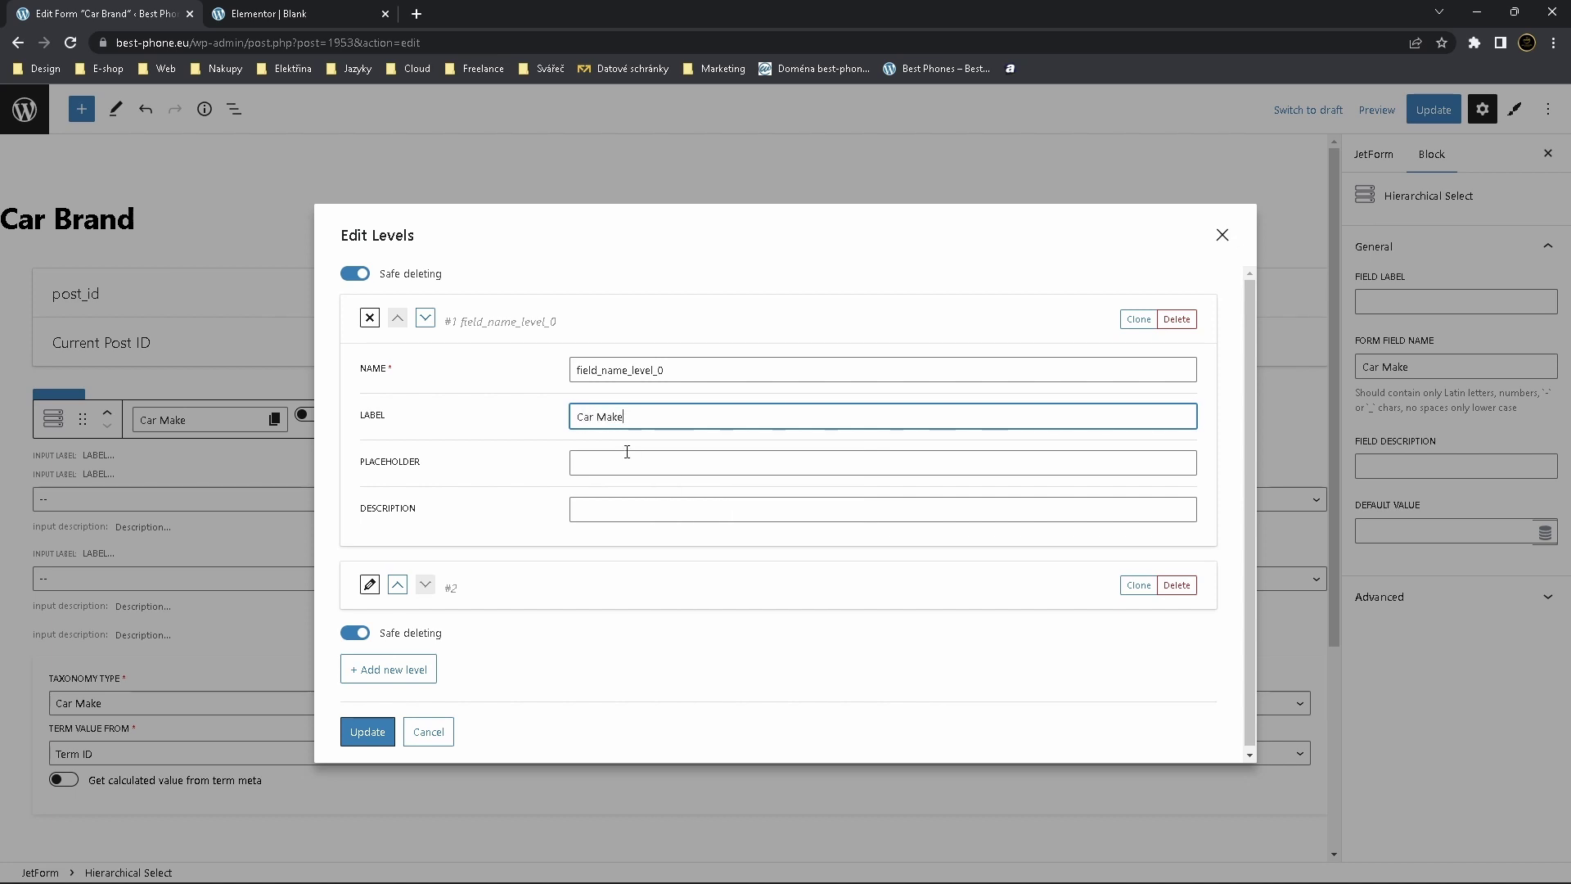
left_click(628, 455)
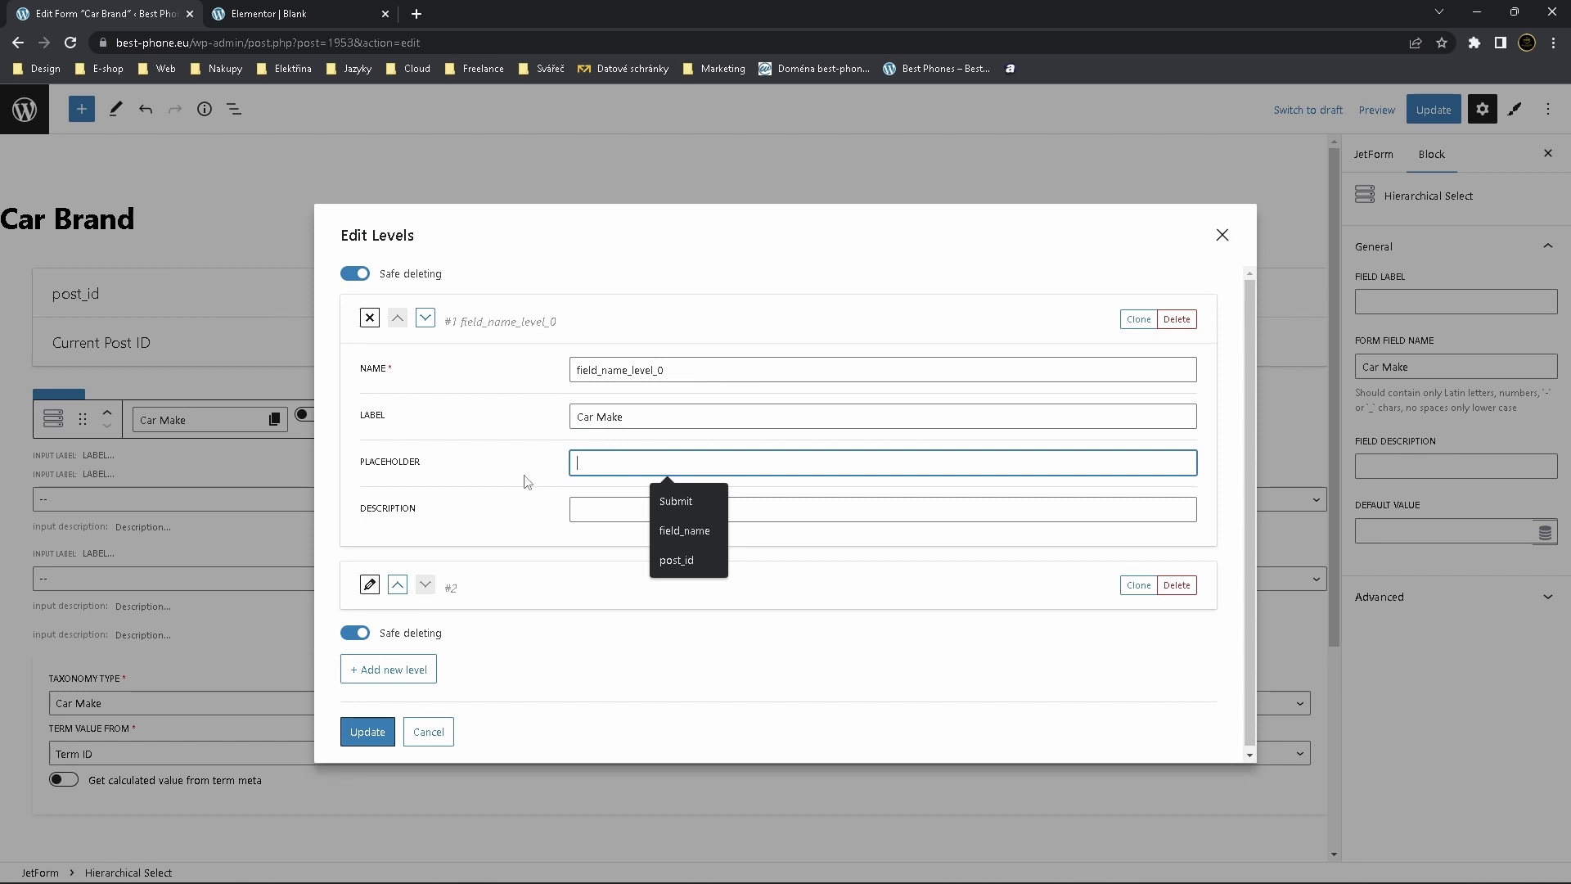
type("Choose C")
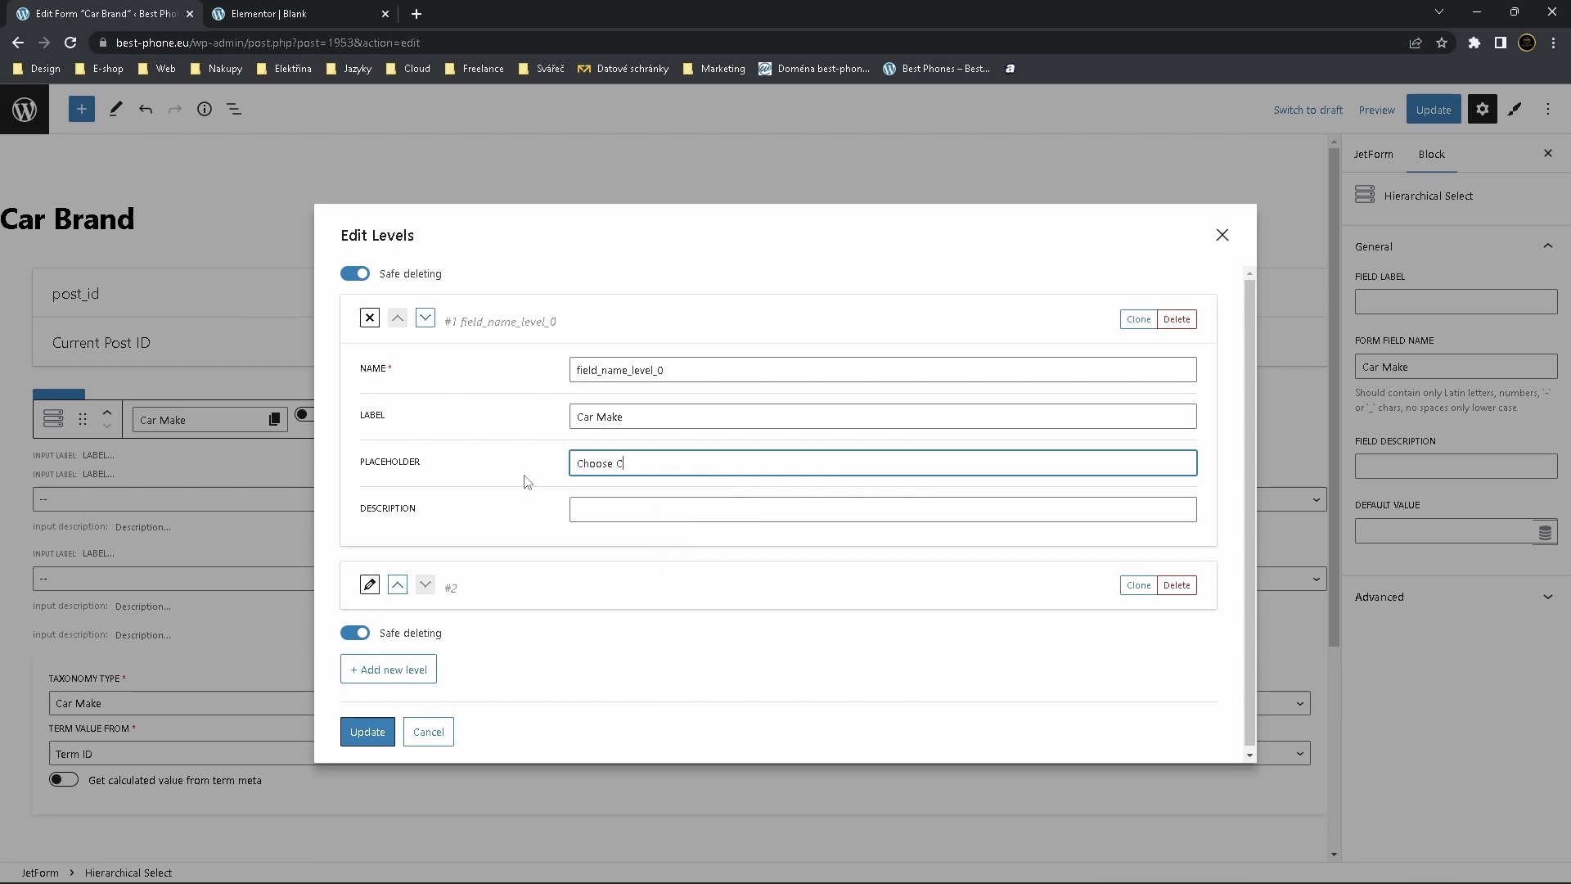
type("ar Make")
Give level #2 the autofilled name, label 'Car Model' and placeholder 'Choose model', and apply the levels
left_click(369, 584)
scroll(672, 497, "down", 1)
scroll(670, 496, "down", 3)
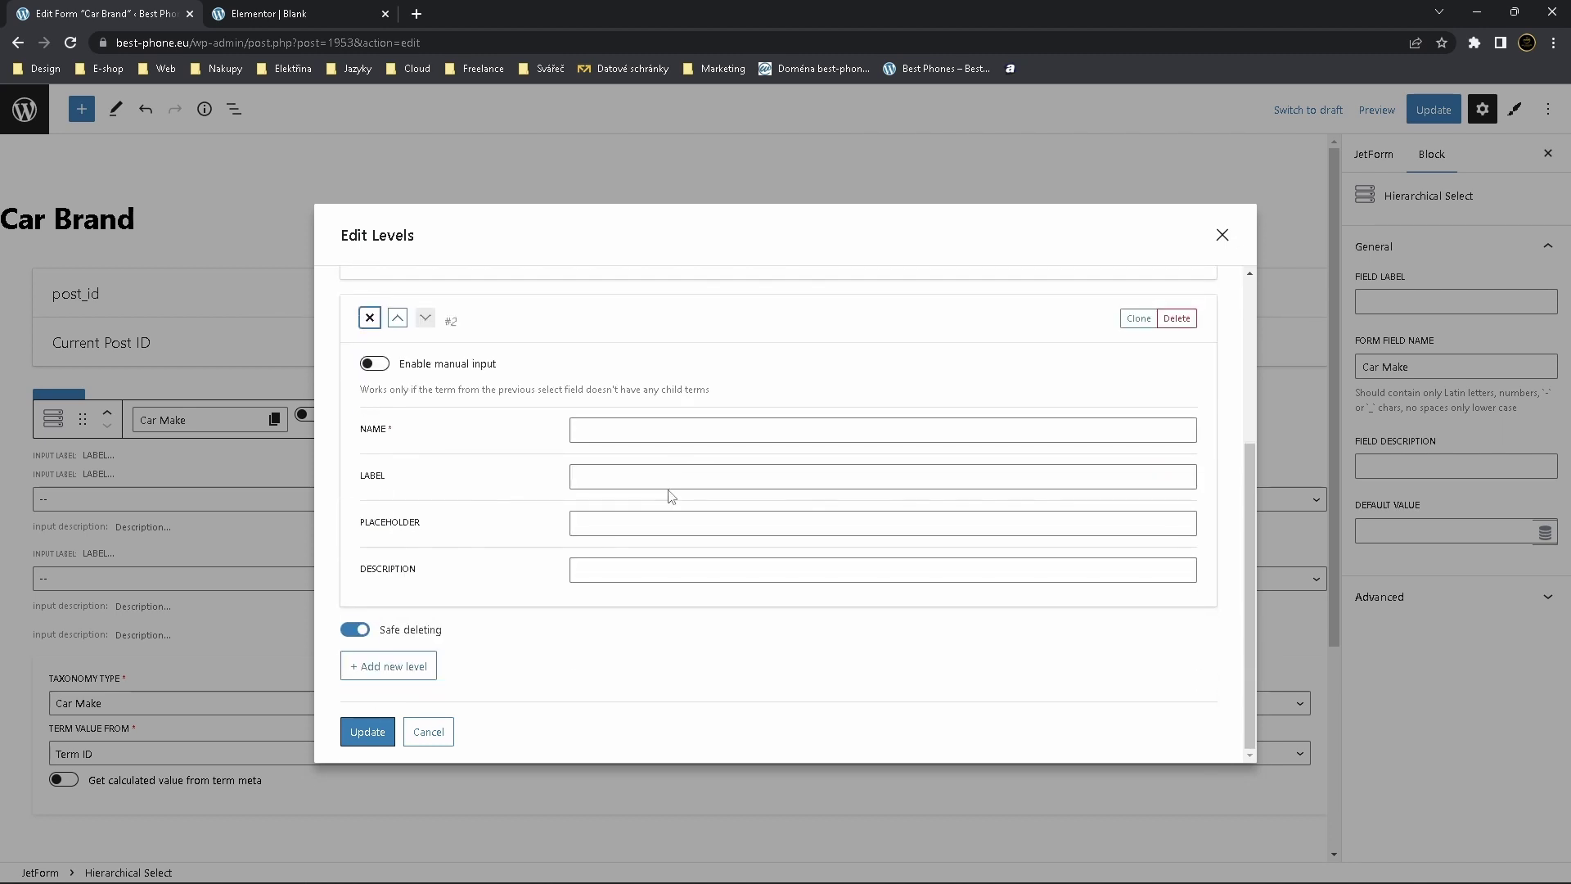
left_click(646, 419)
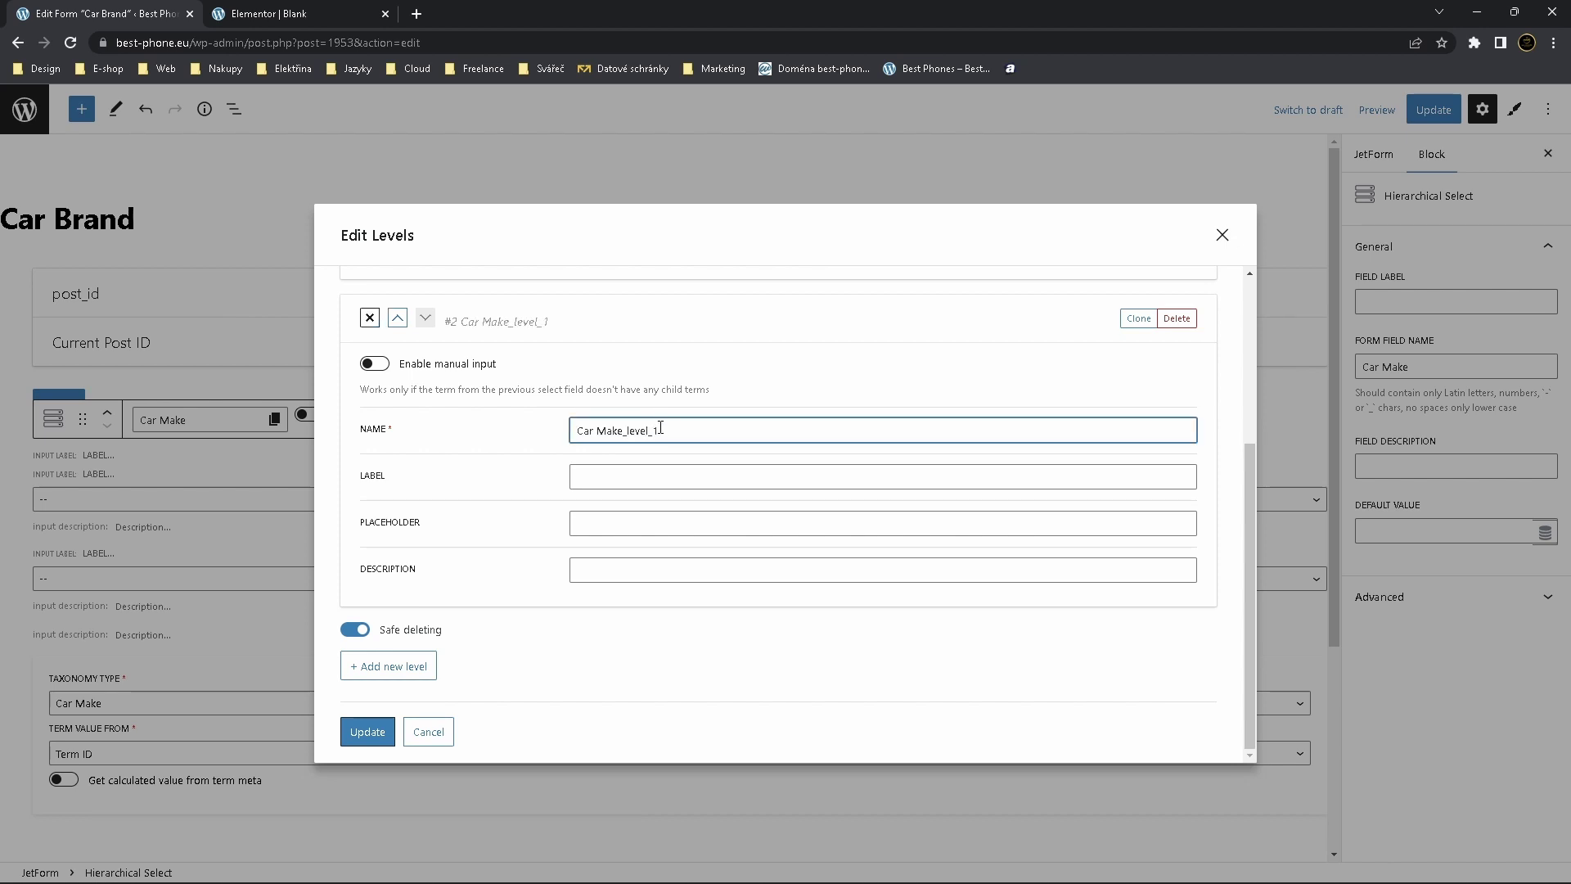
left_click(653, 472)
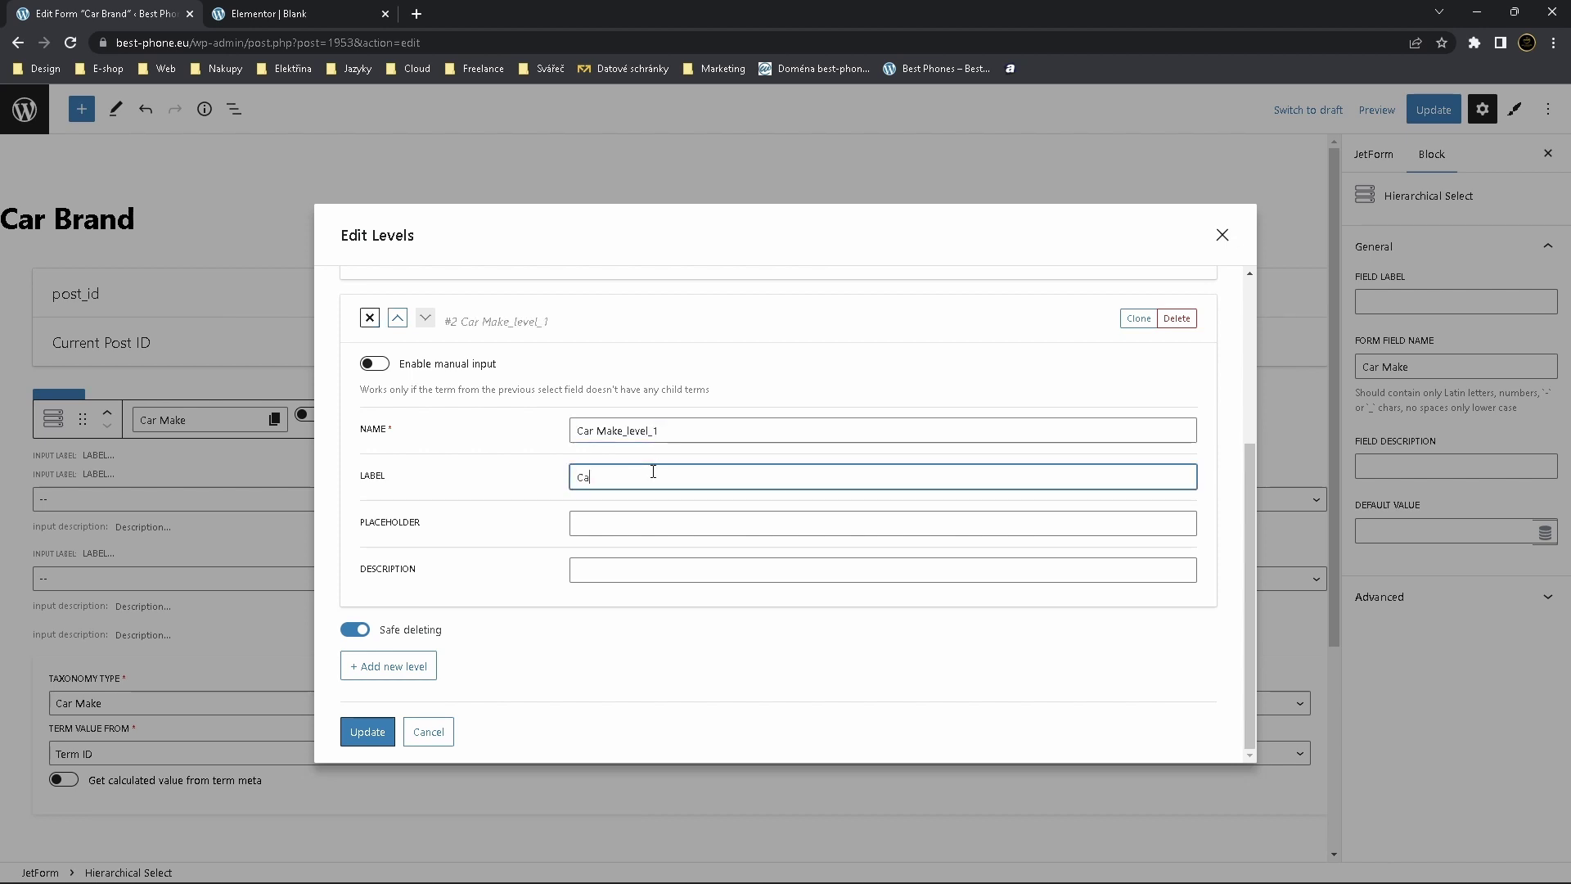
left_click(646, 515)
type("Choose")
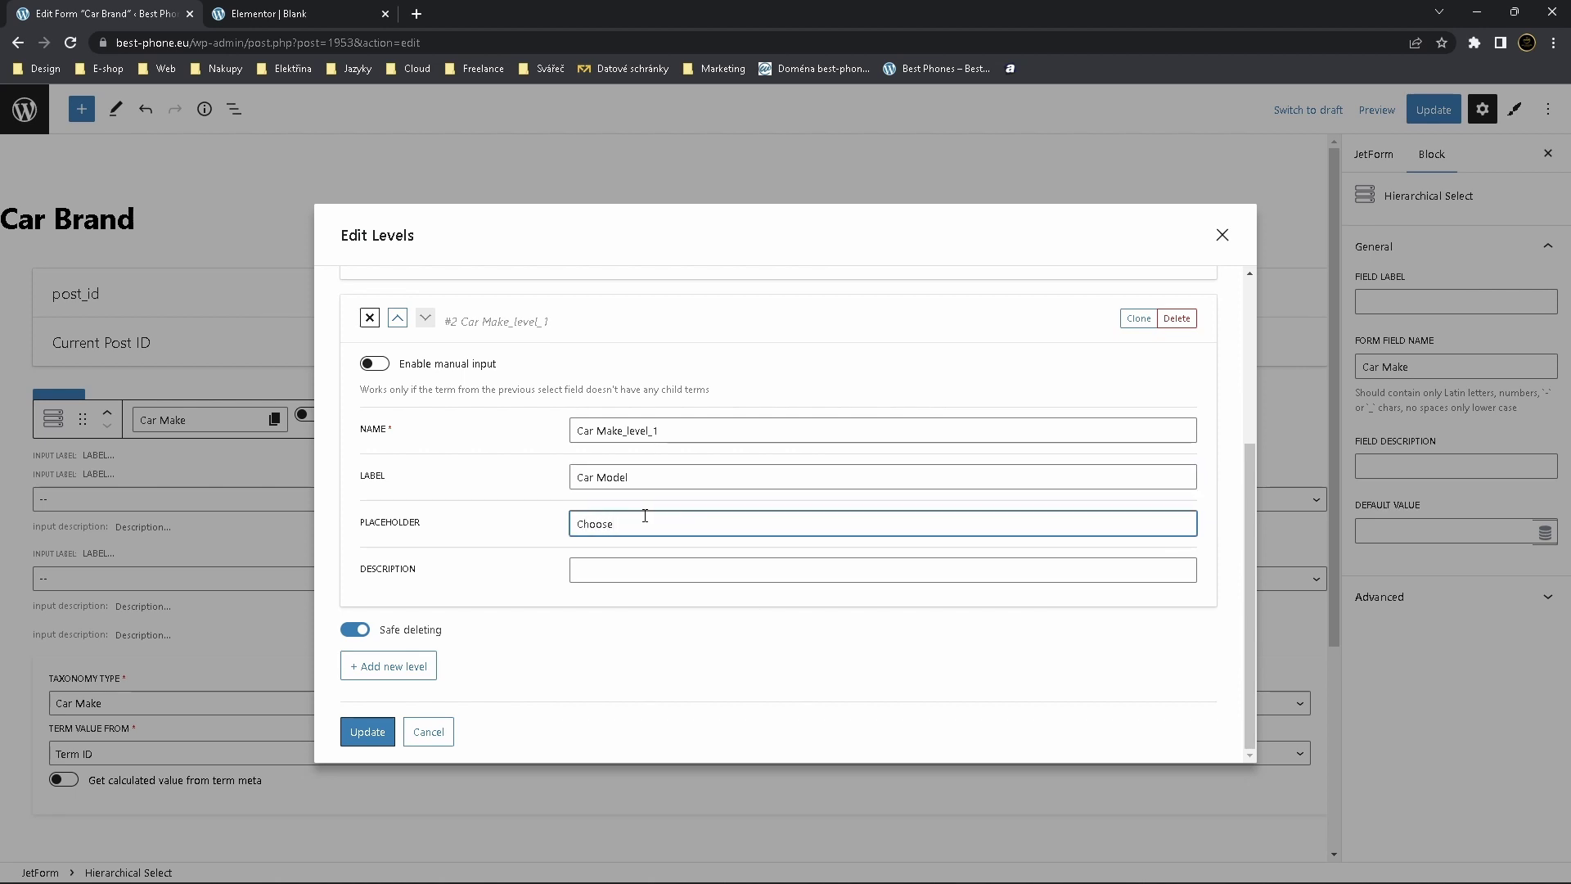
type(" model")
left_click(376, 733)
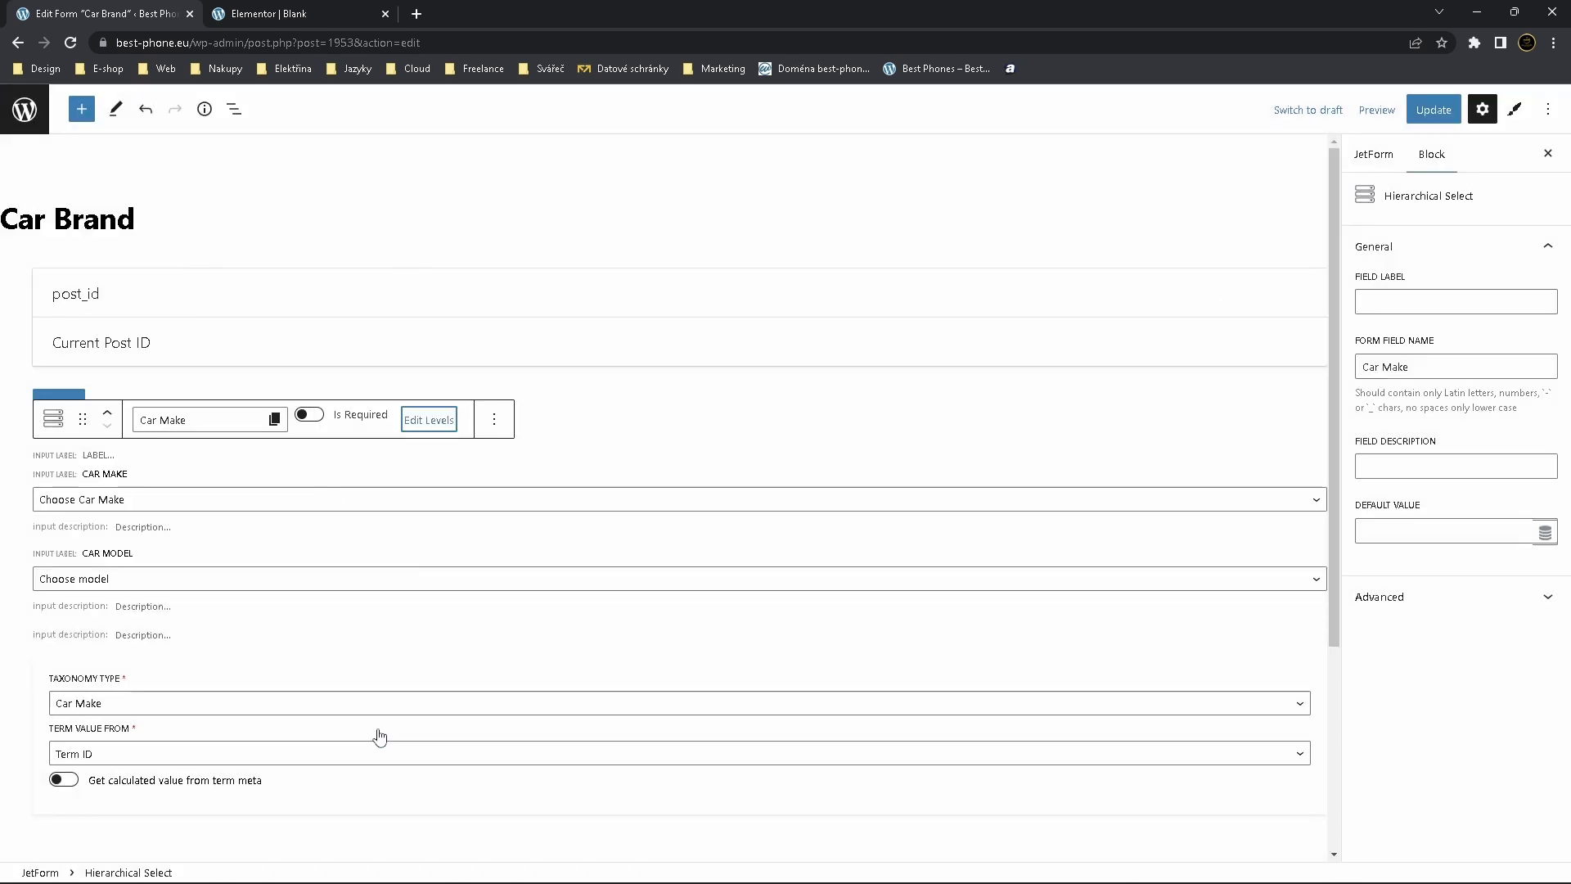
key("ctrl+Tab")
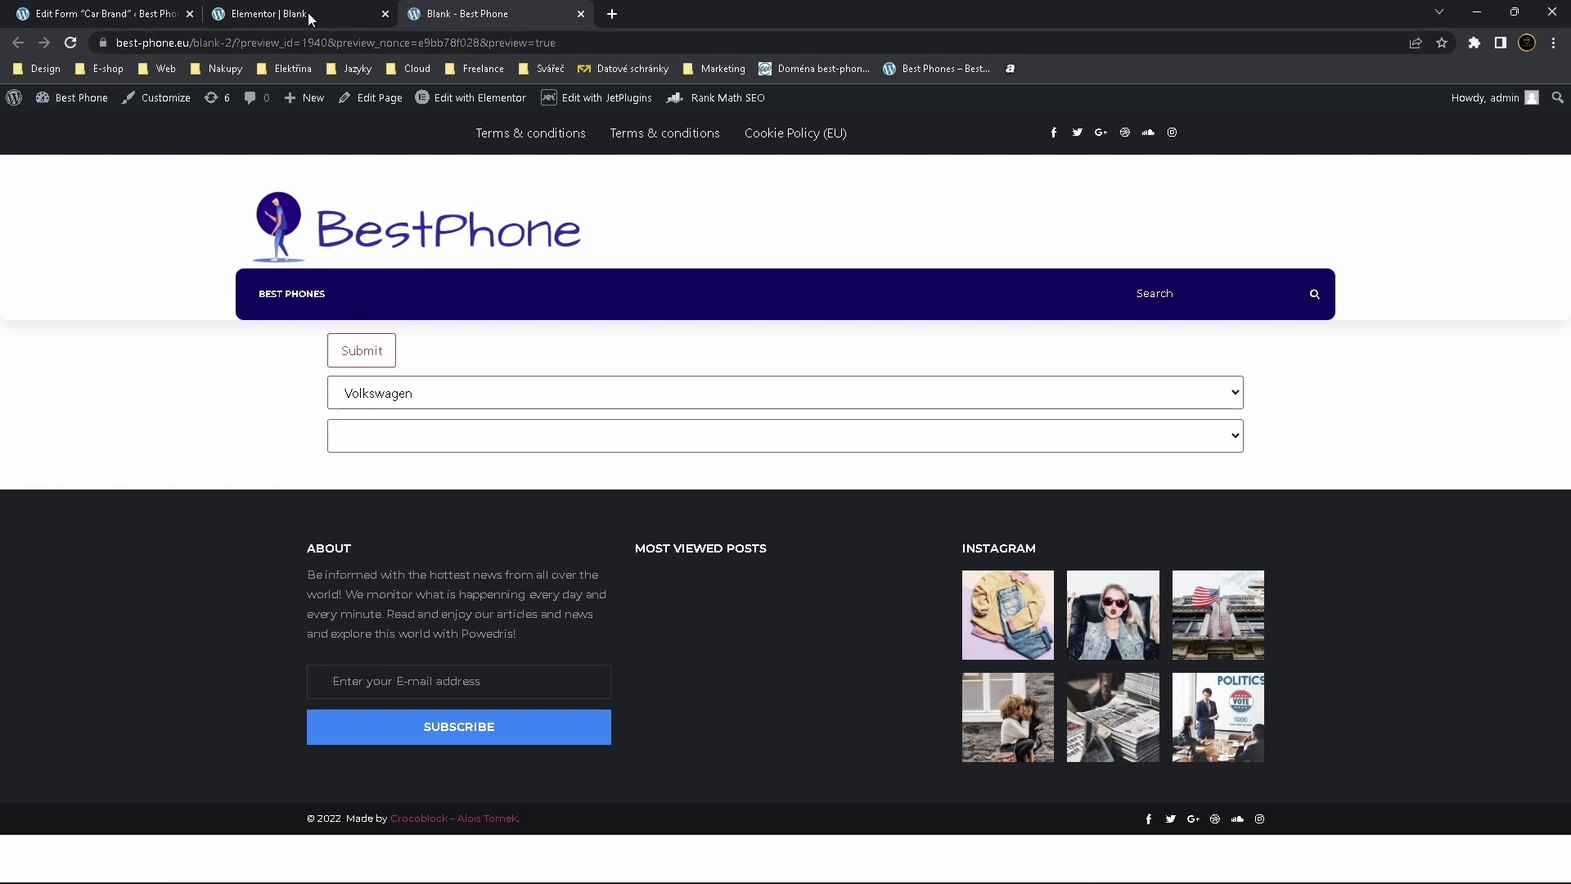
Save the updated Car Brand form and reload the page preview
left_click(121, 8)
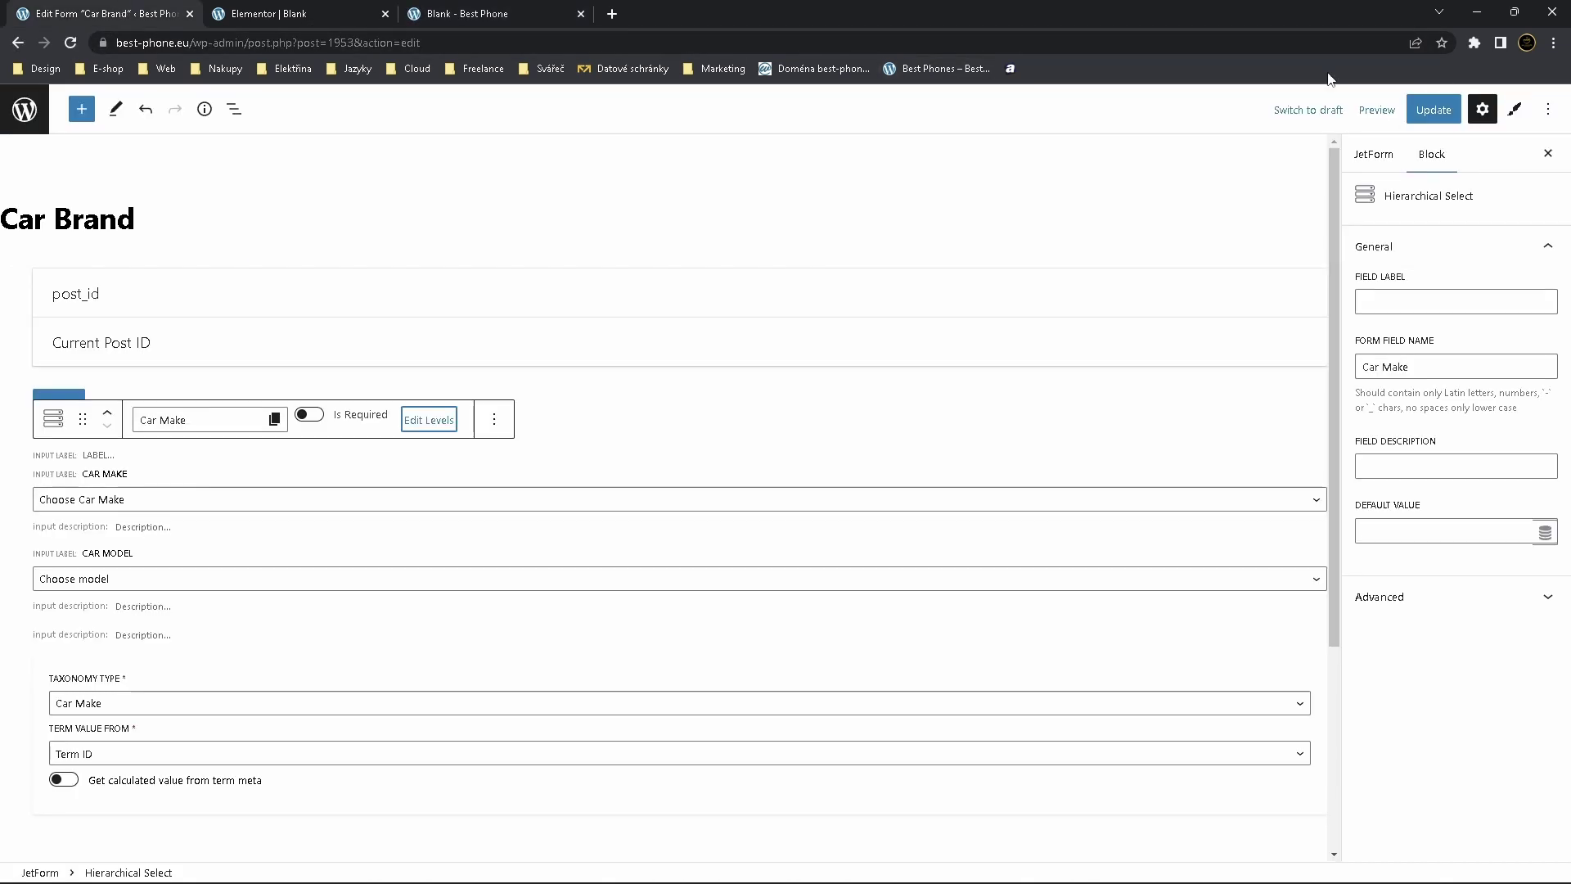
left_click(1448, 122)
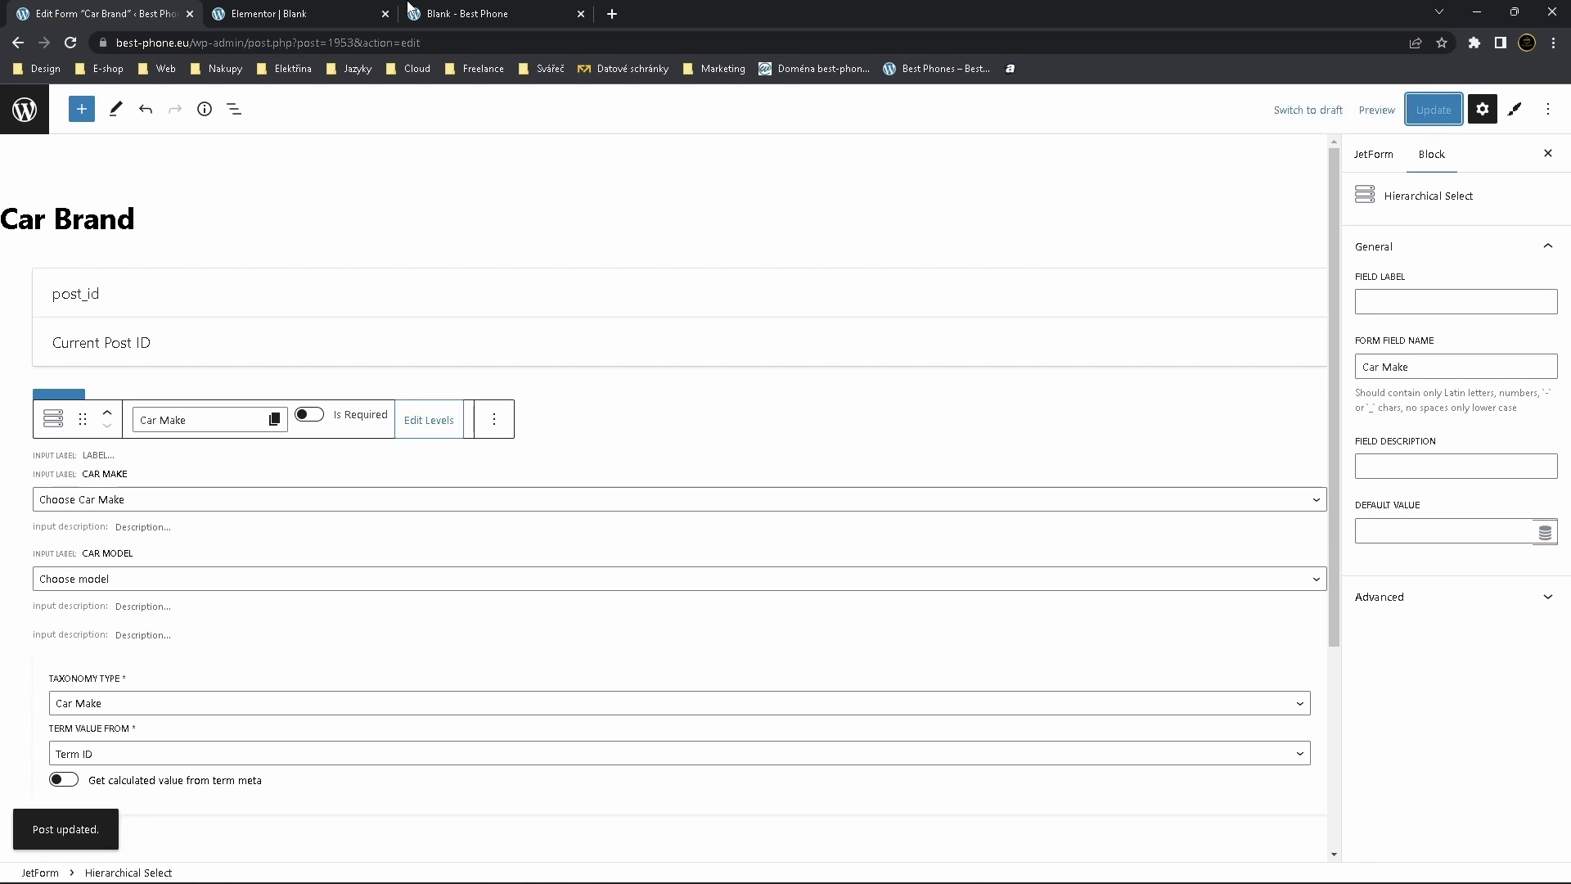
left_click(468, 13)
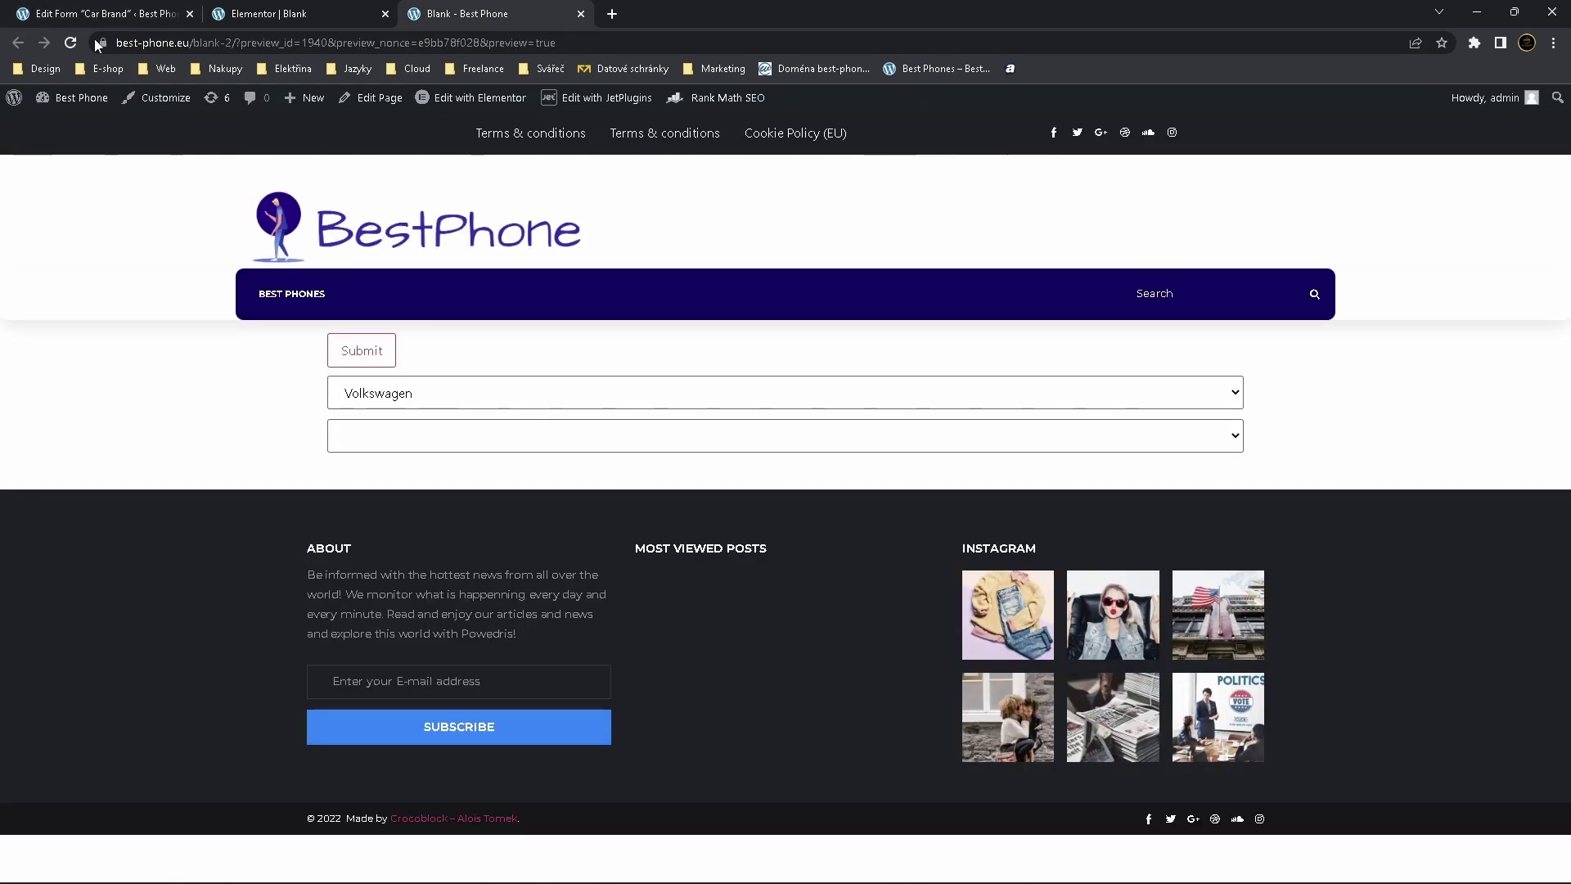
left_click(70, 42)
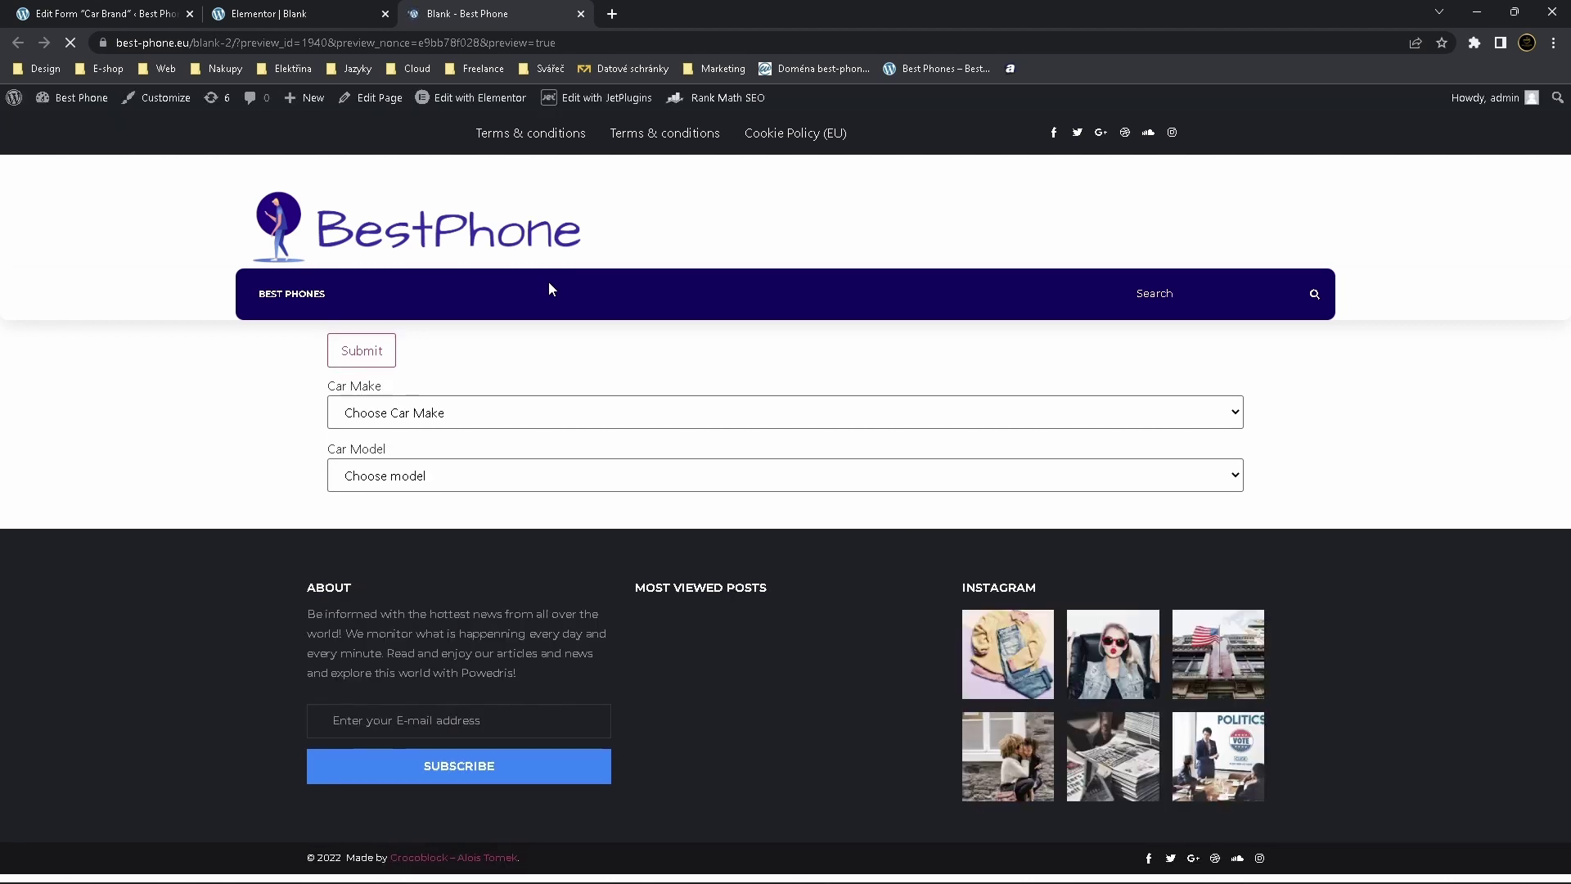
In the preview, pick Volkswagen as Car Make and Golf as Car Model
left_click(478, 424)
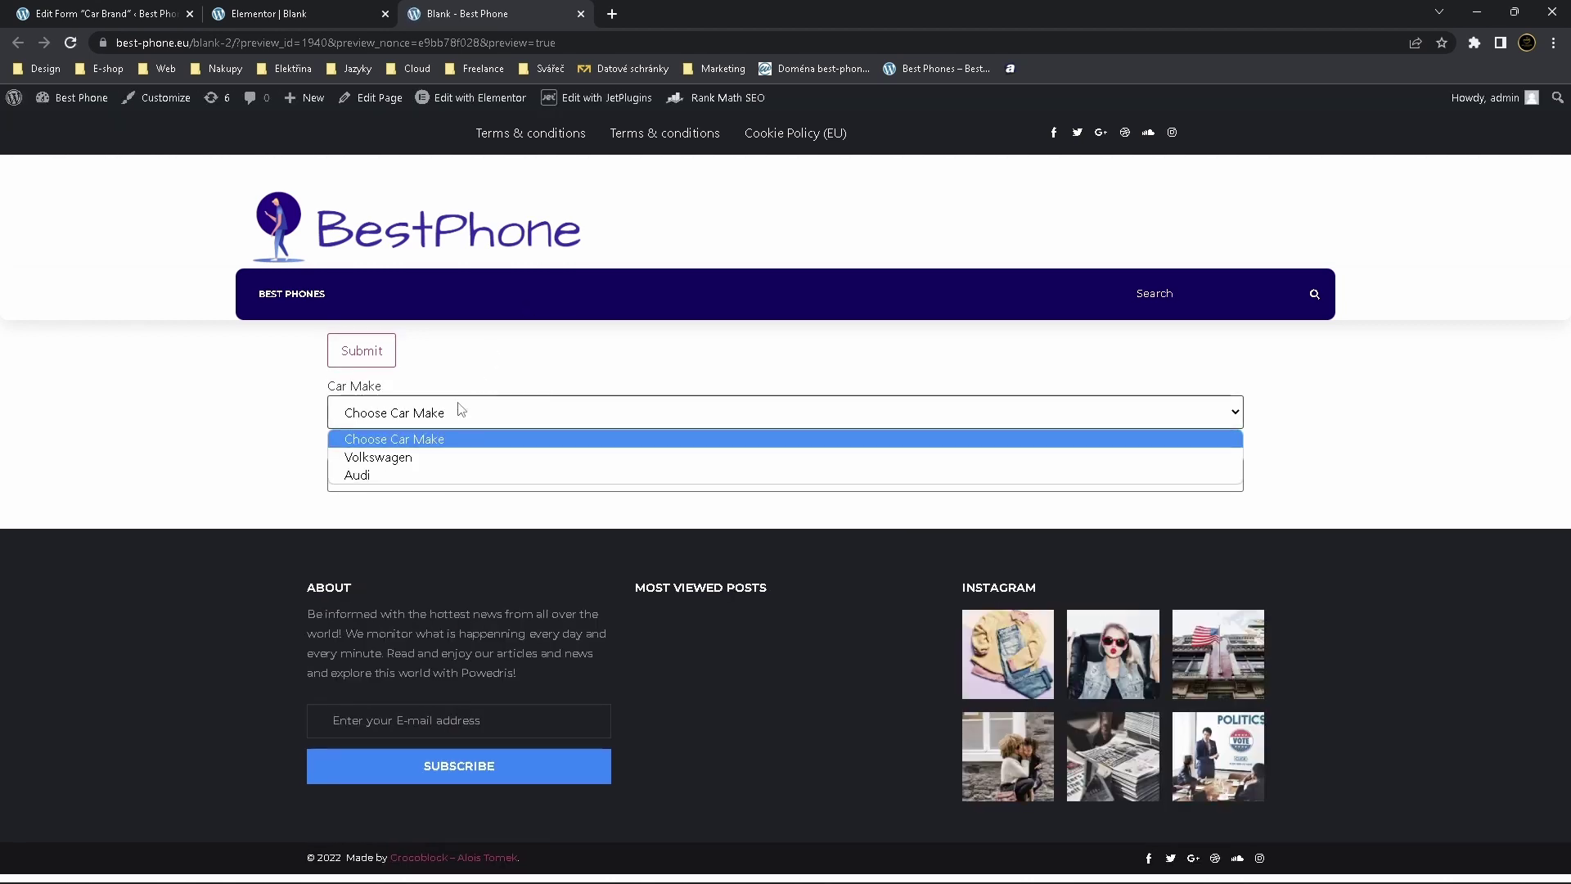
left_click(507, 456)
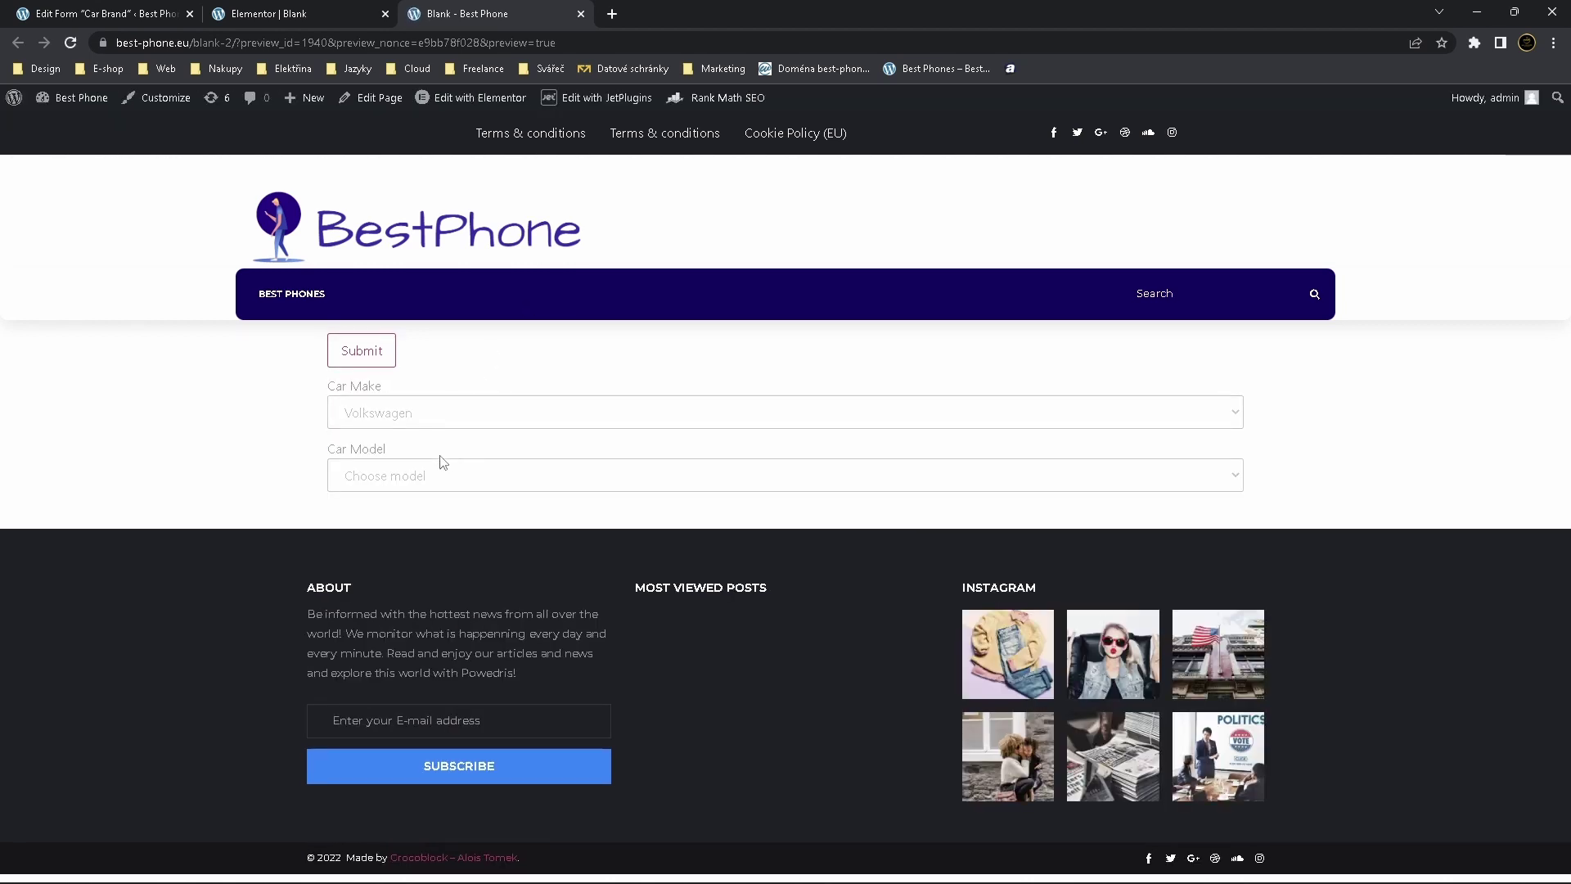
left_click(449, 473)
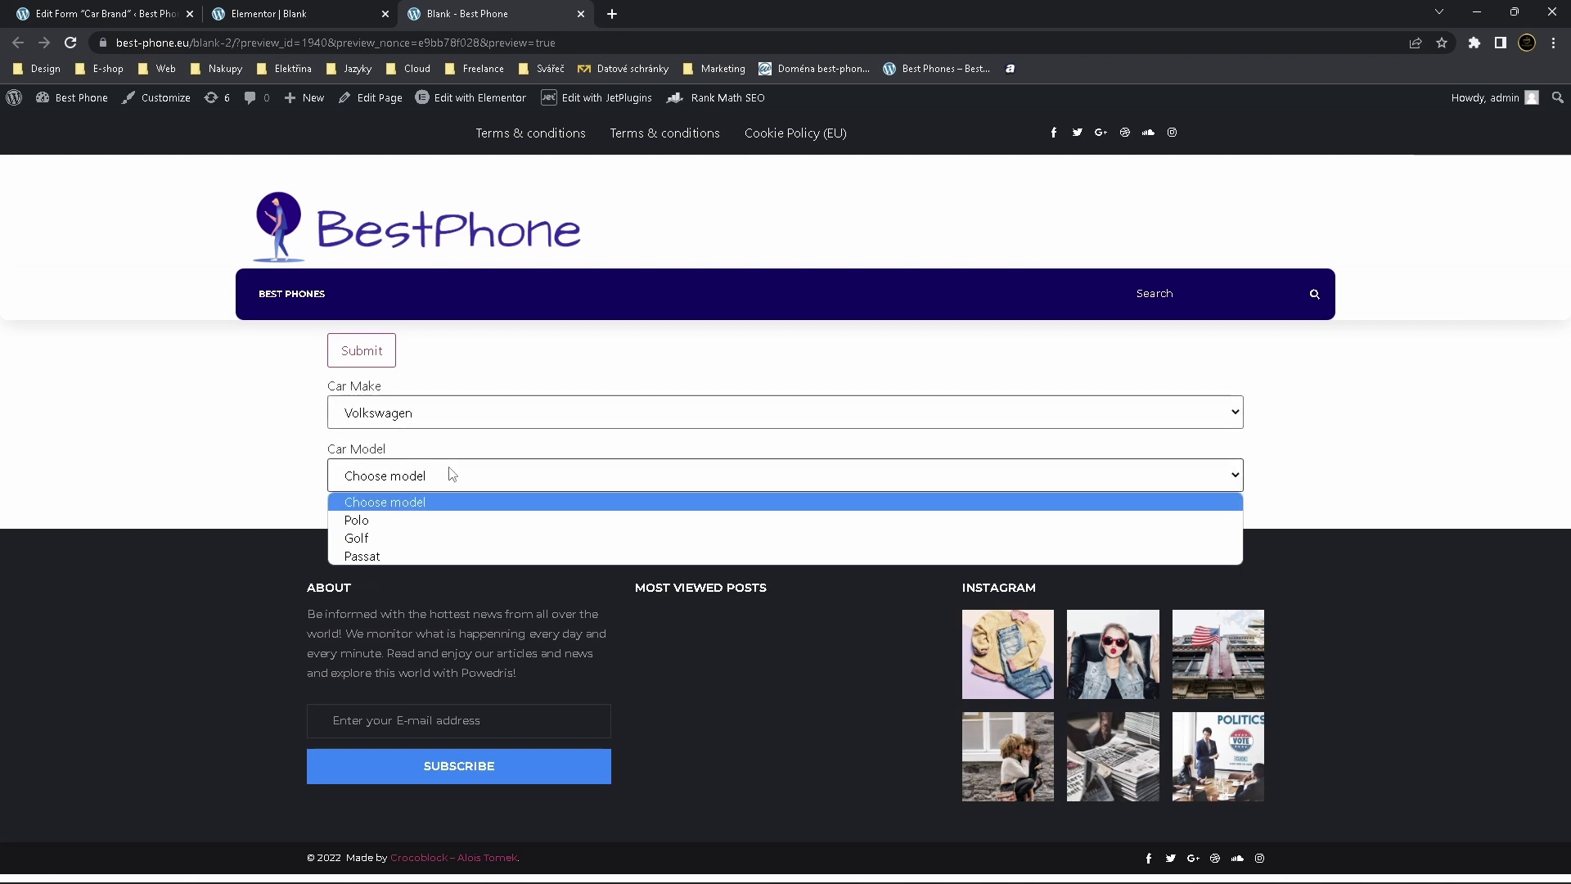
left_click(419, 540)
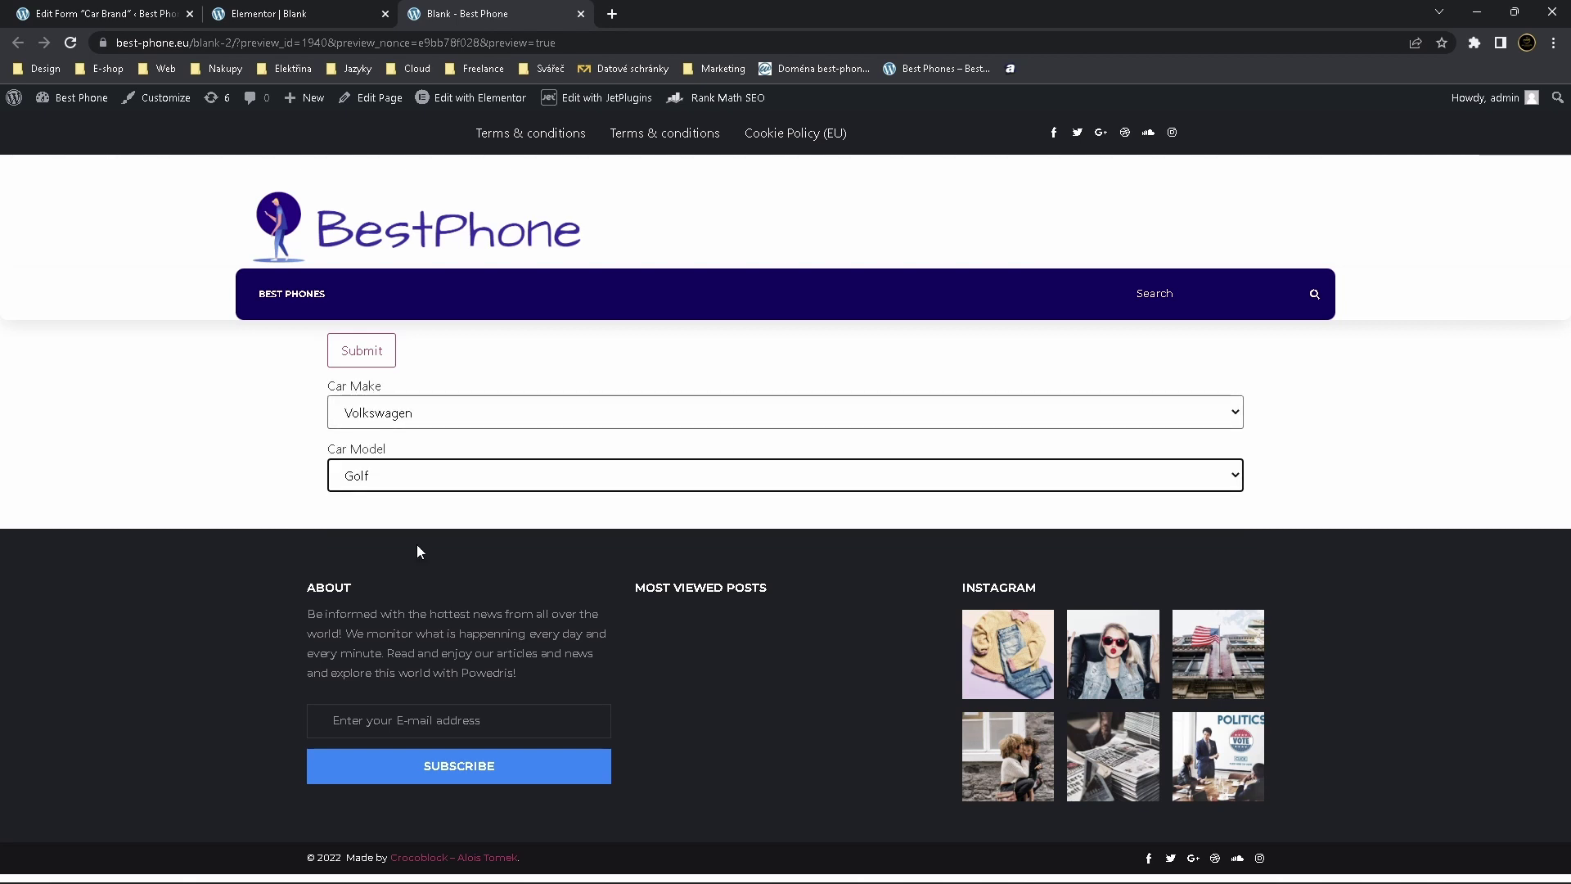
Delete the 'Choose model' placeholder from the Car Model level and apply the level changes
left_click(388, 477)
left_click(303, 11)
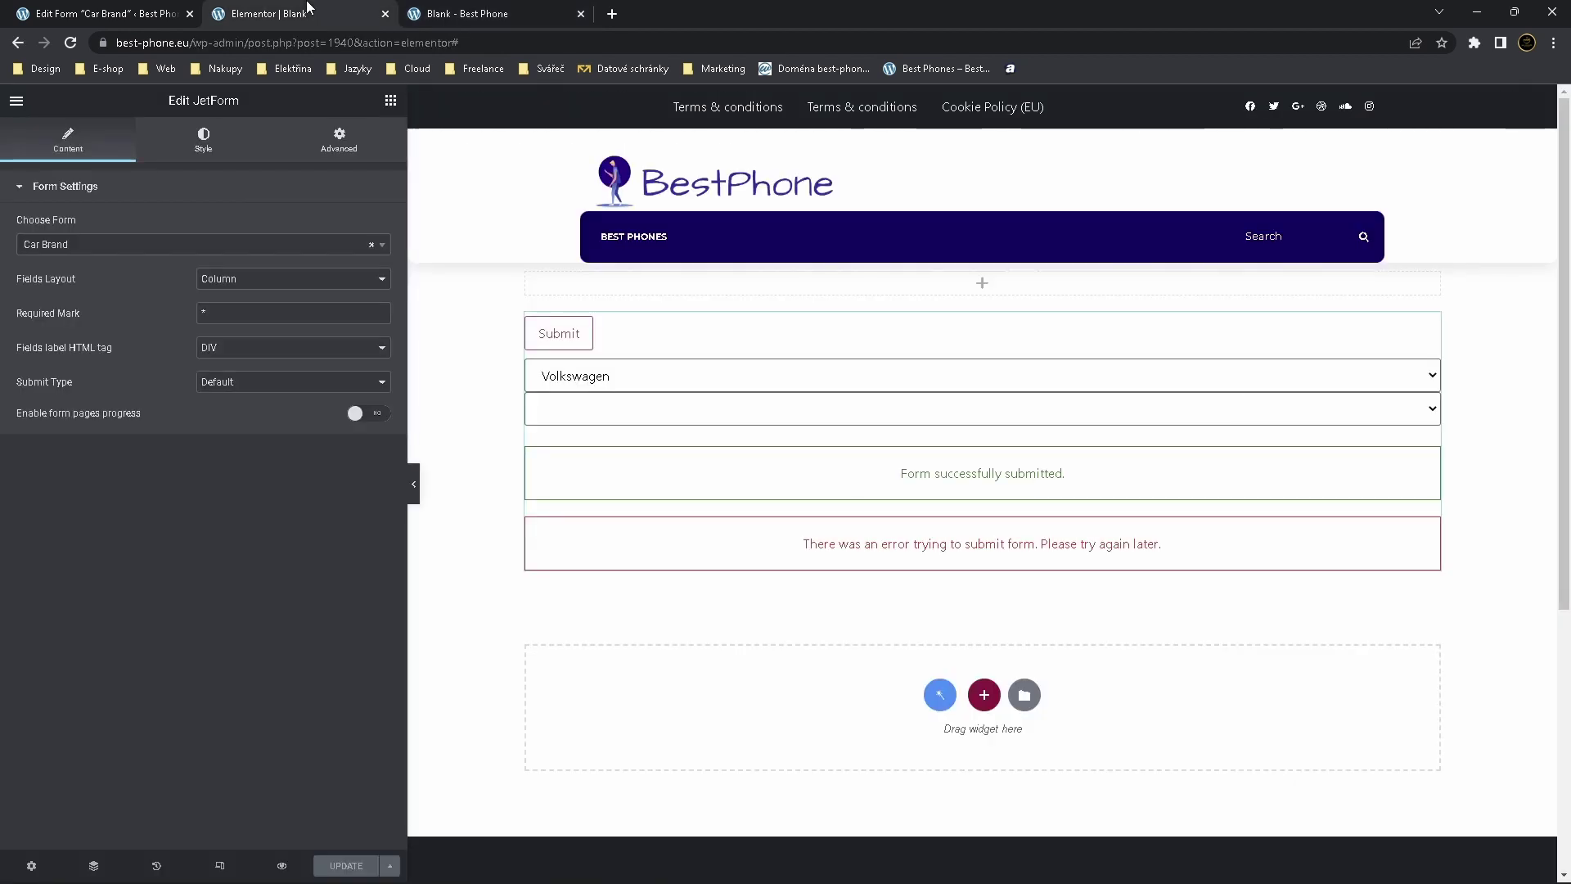
left_click(92, 9)
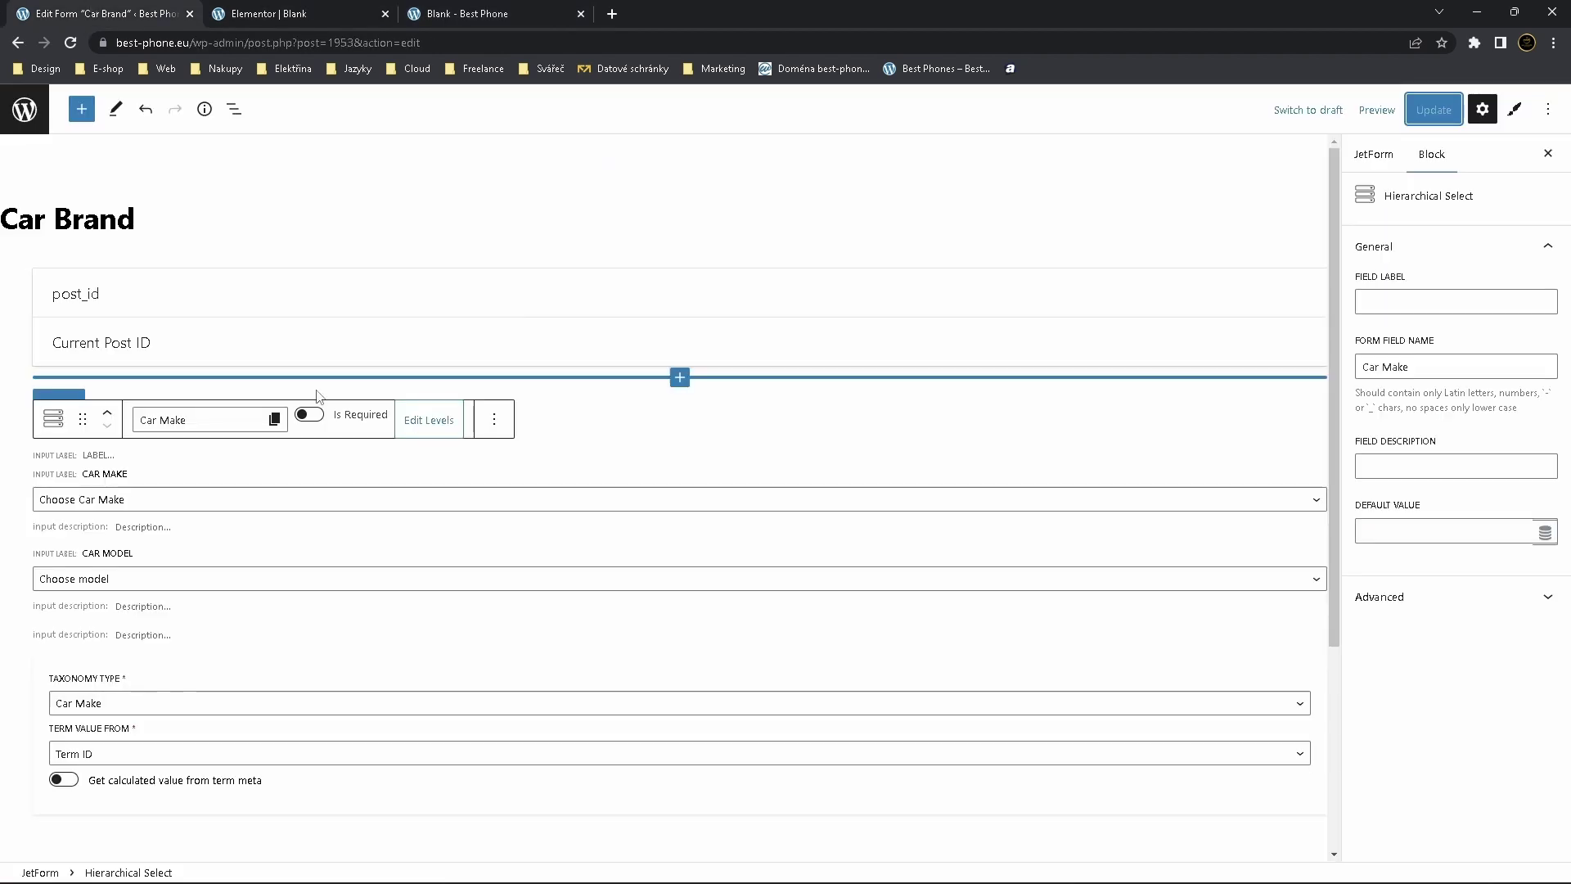
left_click(401, 419)
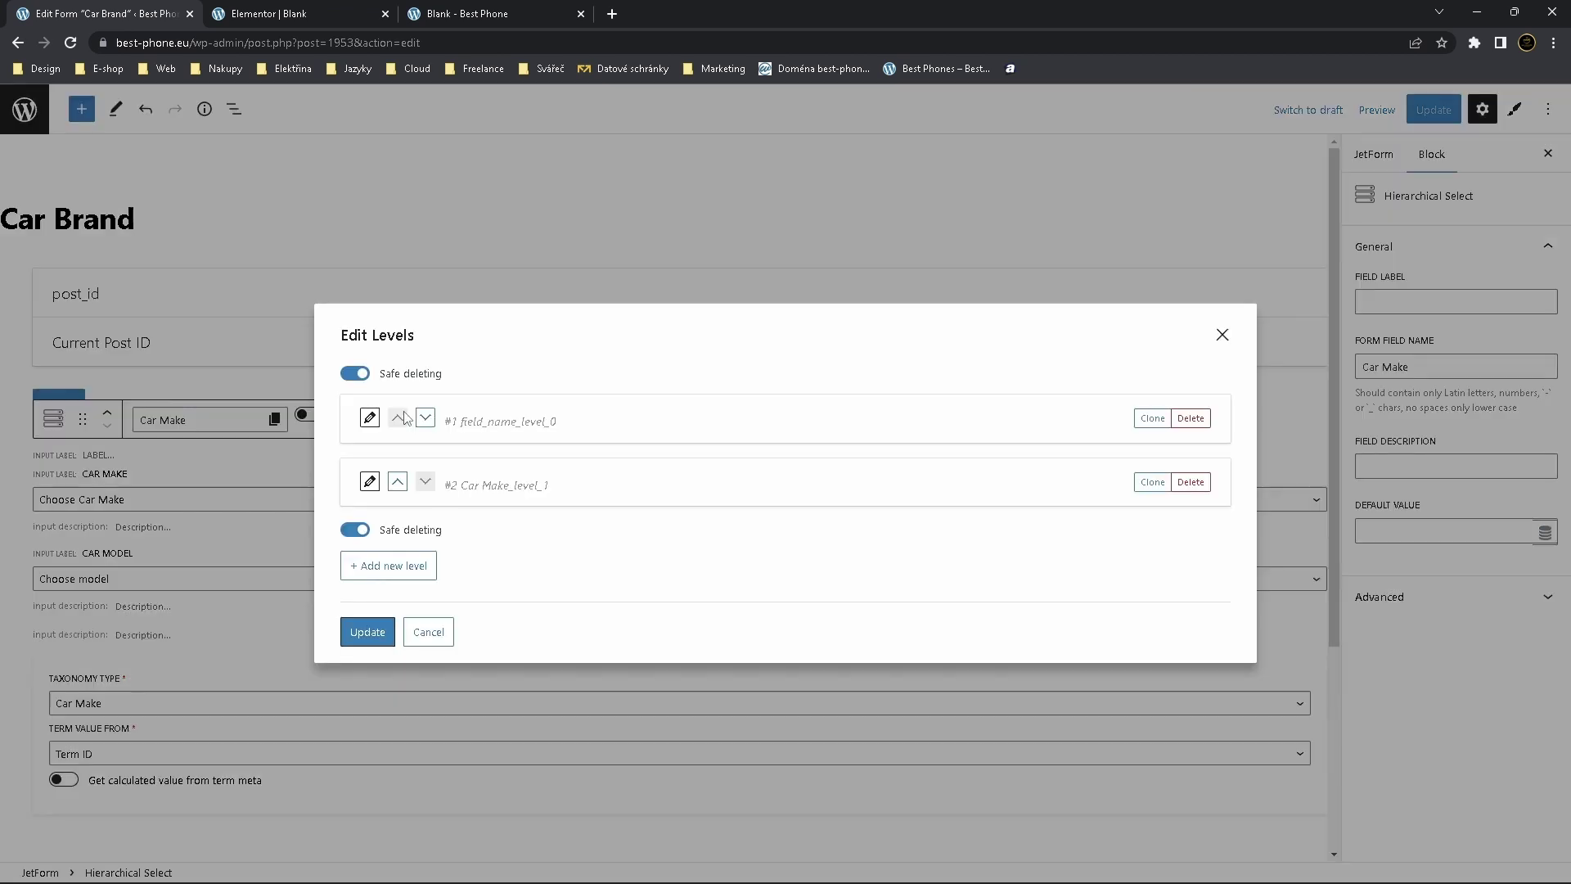
left_click(372, 485)
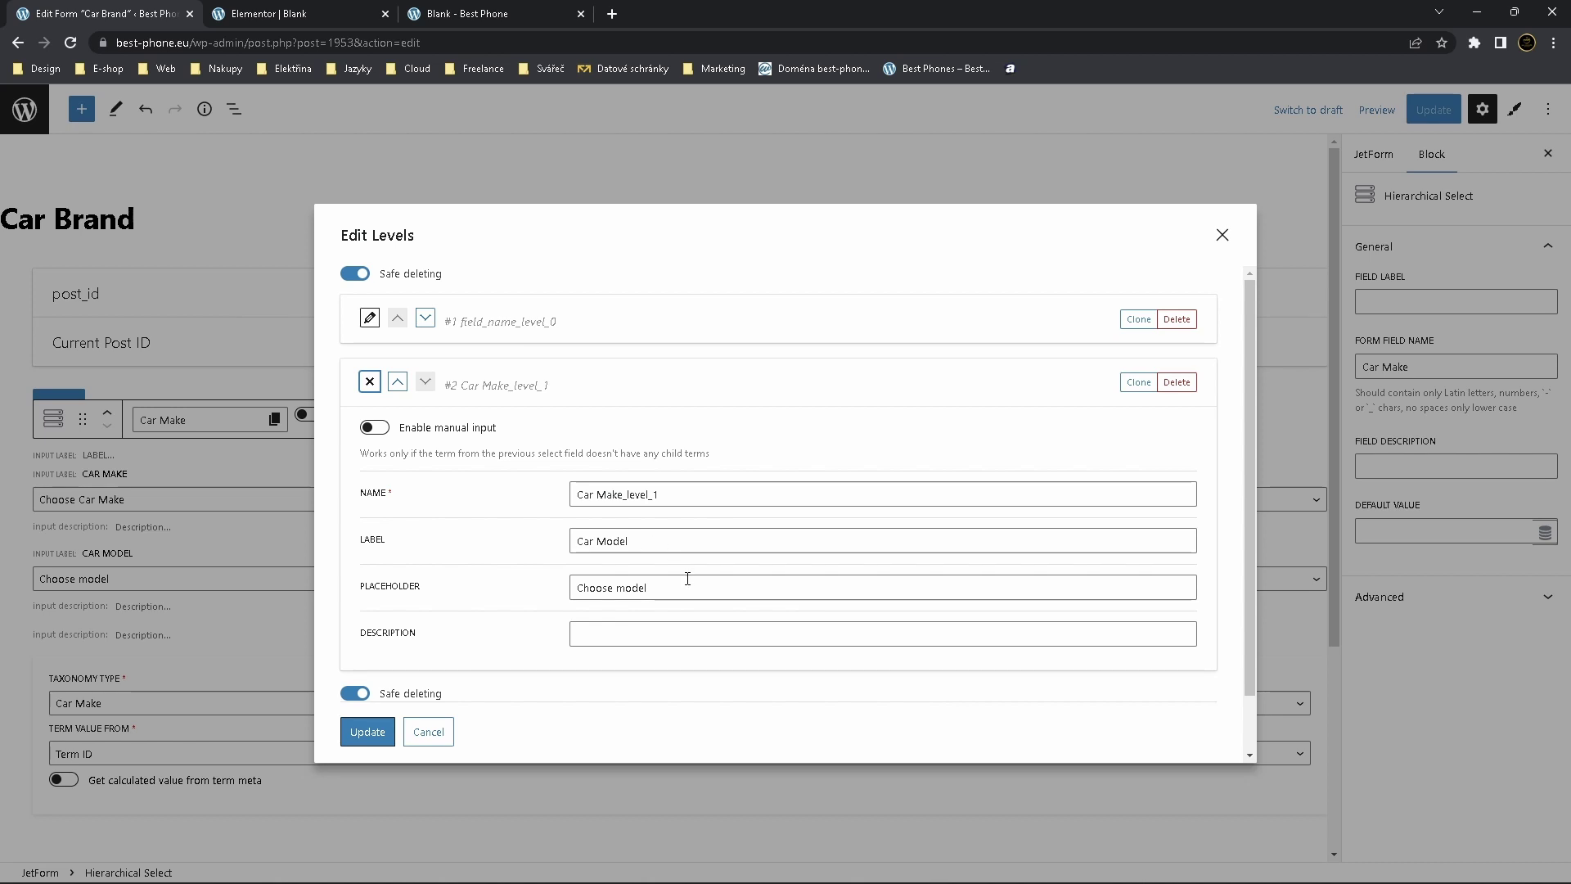
left_click_drag(686, 586, 556, 584)
key("BackSpace")
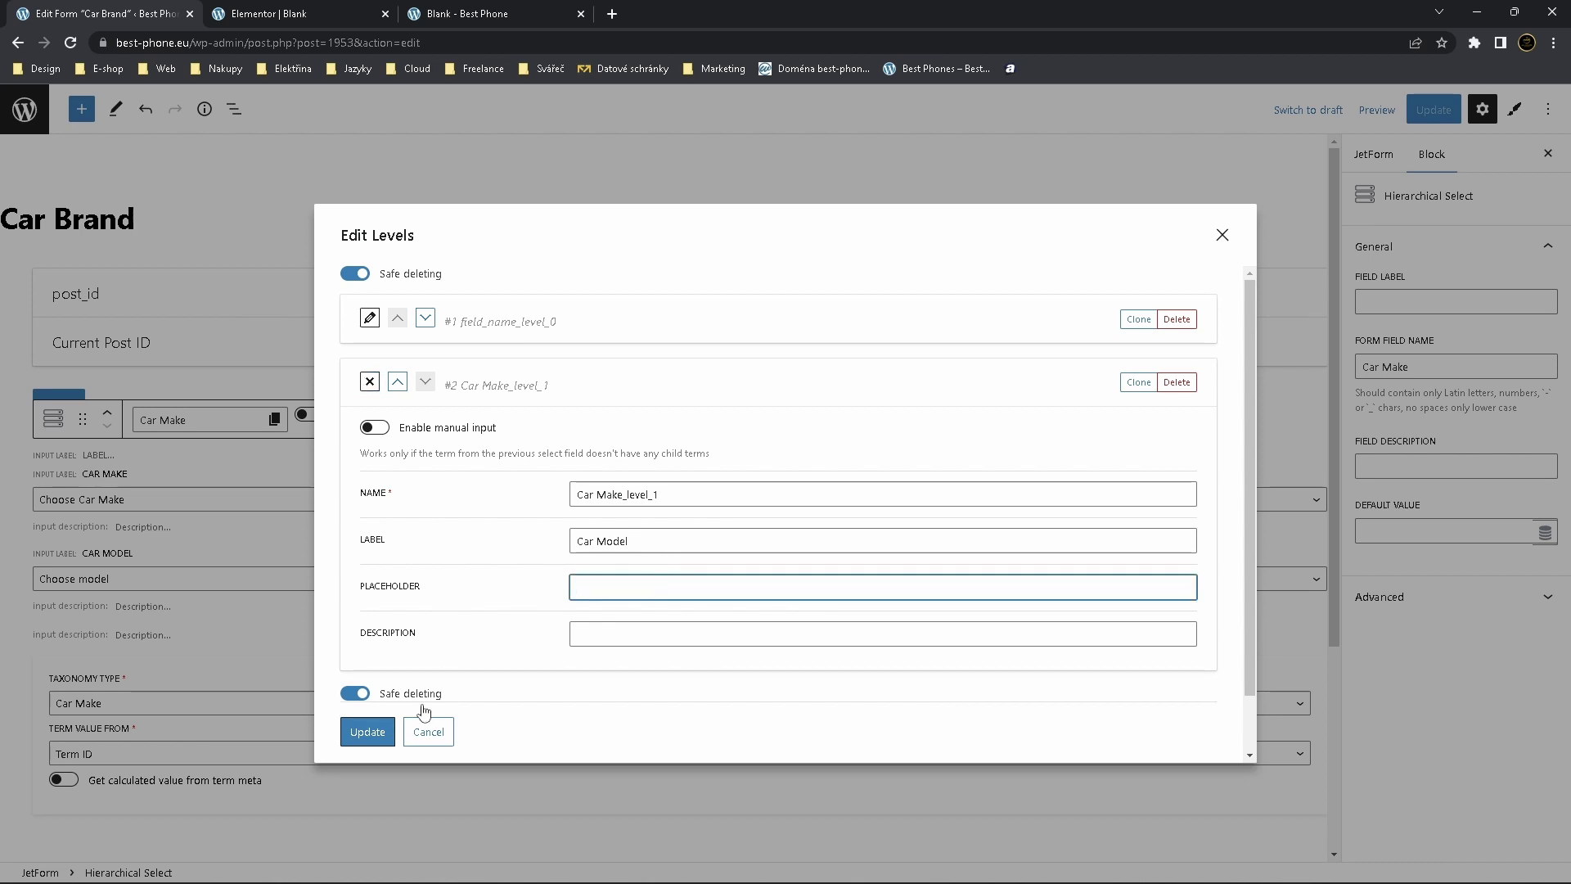
left_click(370, 732)
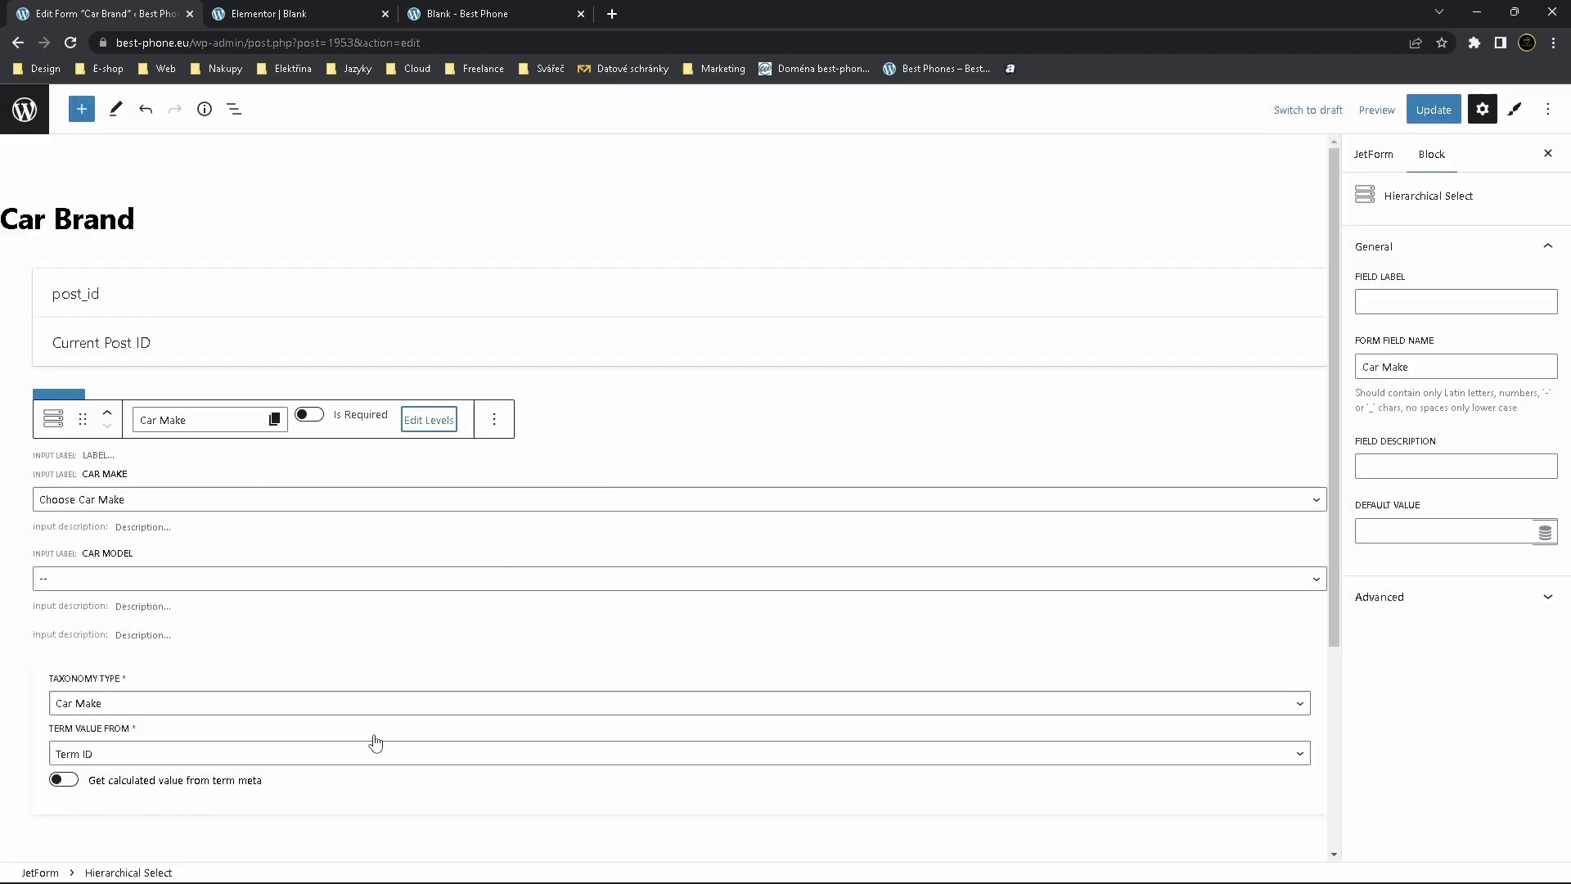
Save the Car Brand form with Update
left_click(485, 10)
left_click(156, 13)
left_click(1433, 110)
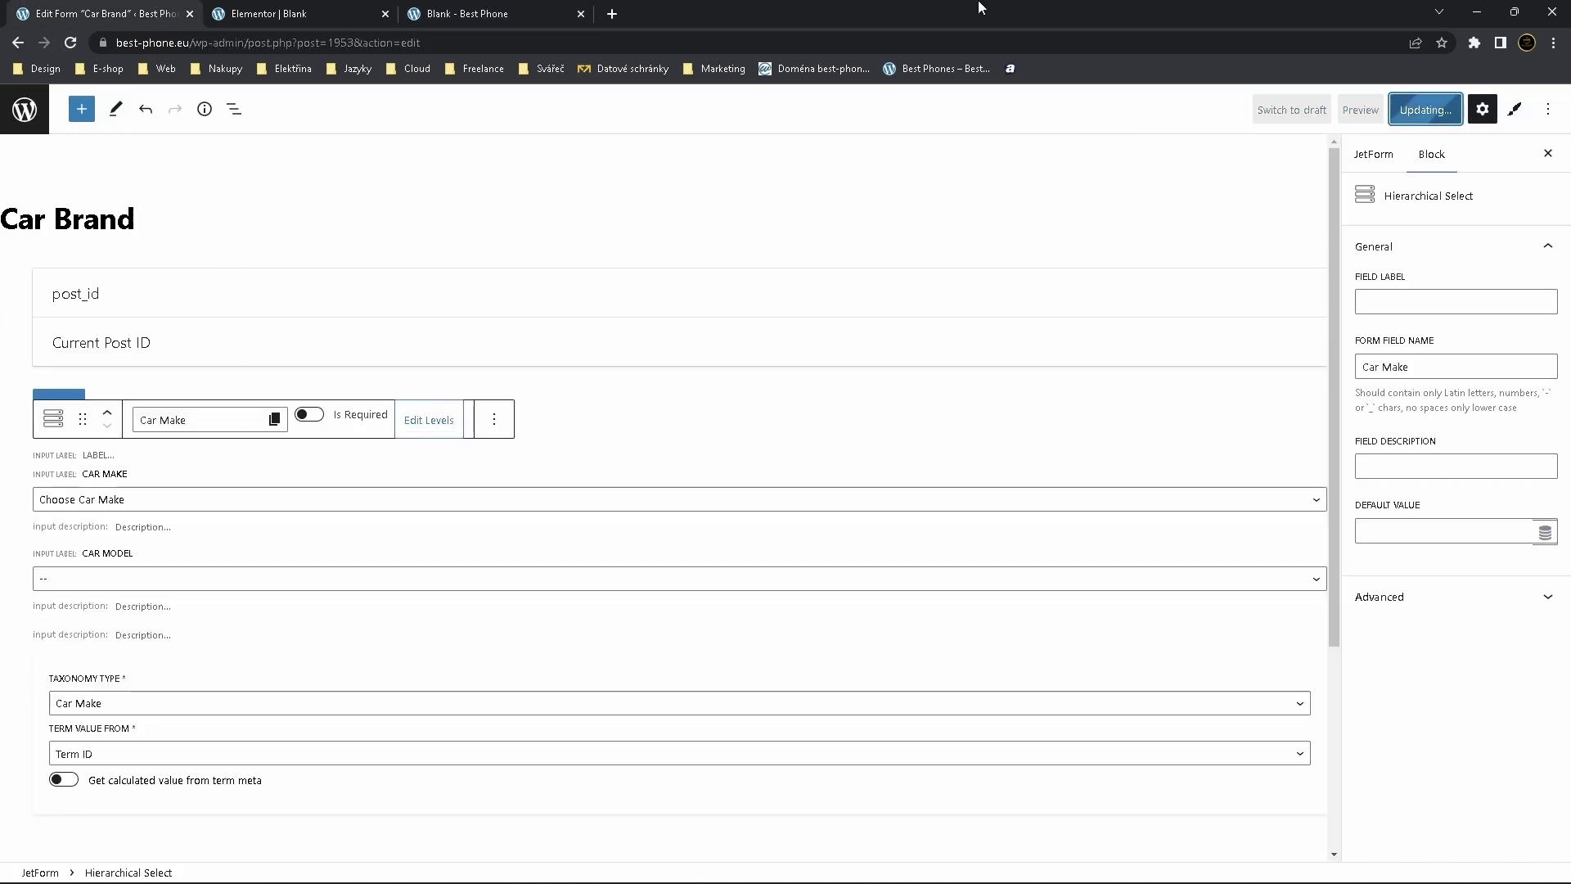
Reload the preview and pick Volkswagen as Car Make and Passat as Car Model
left_click(420, 9)
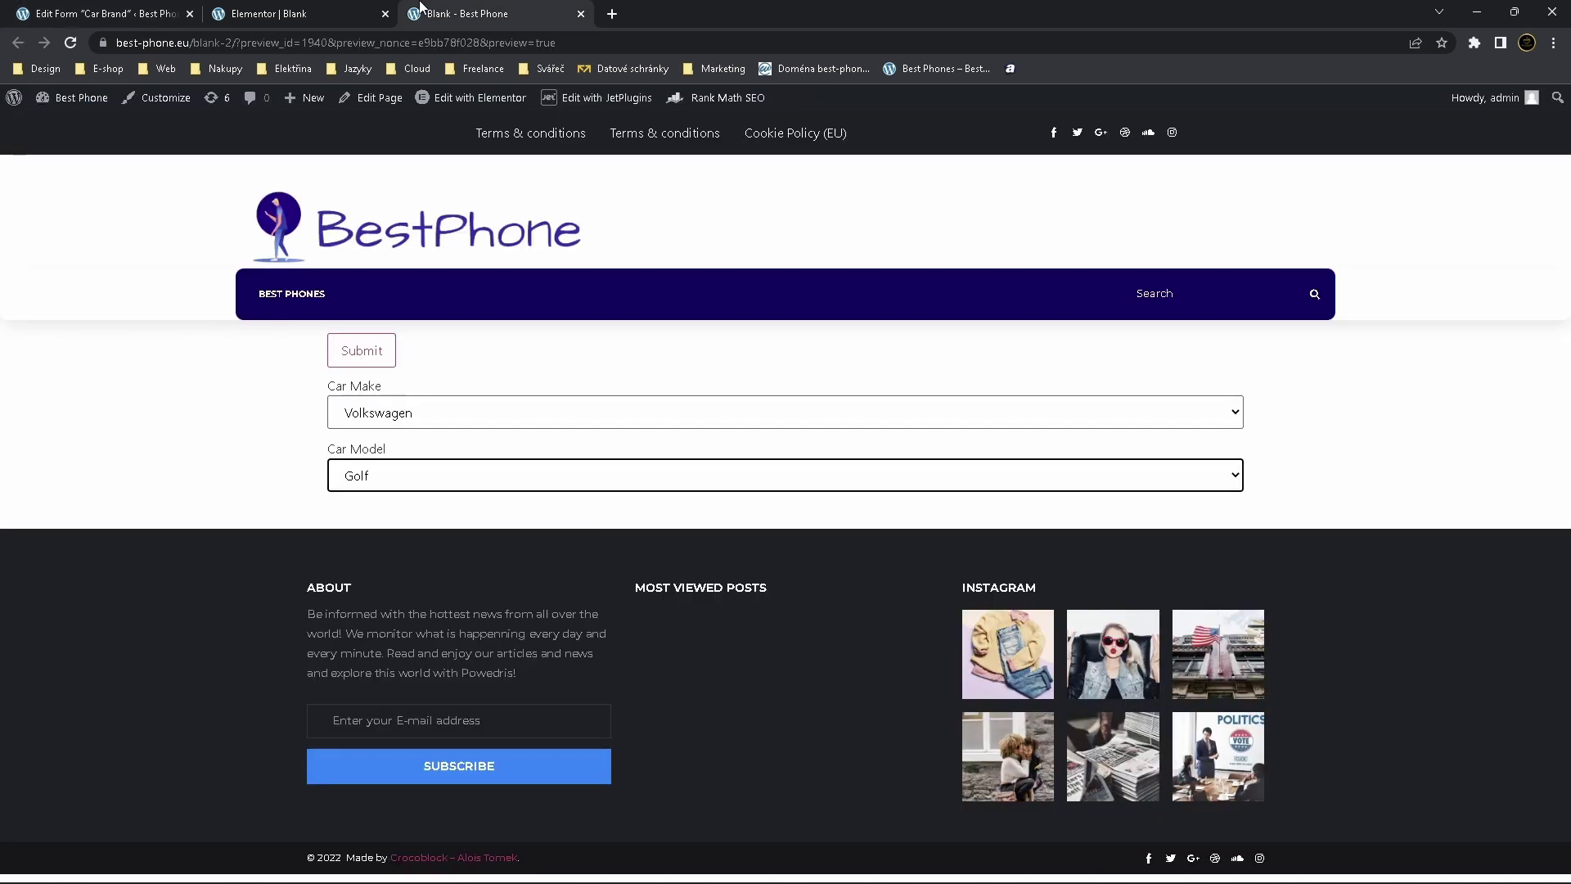
left_click(65, 47)
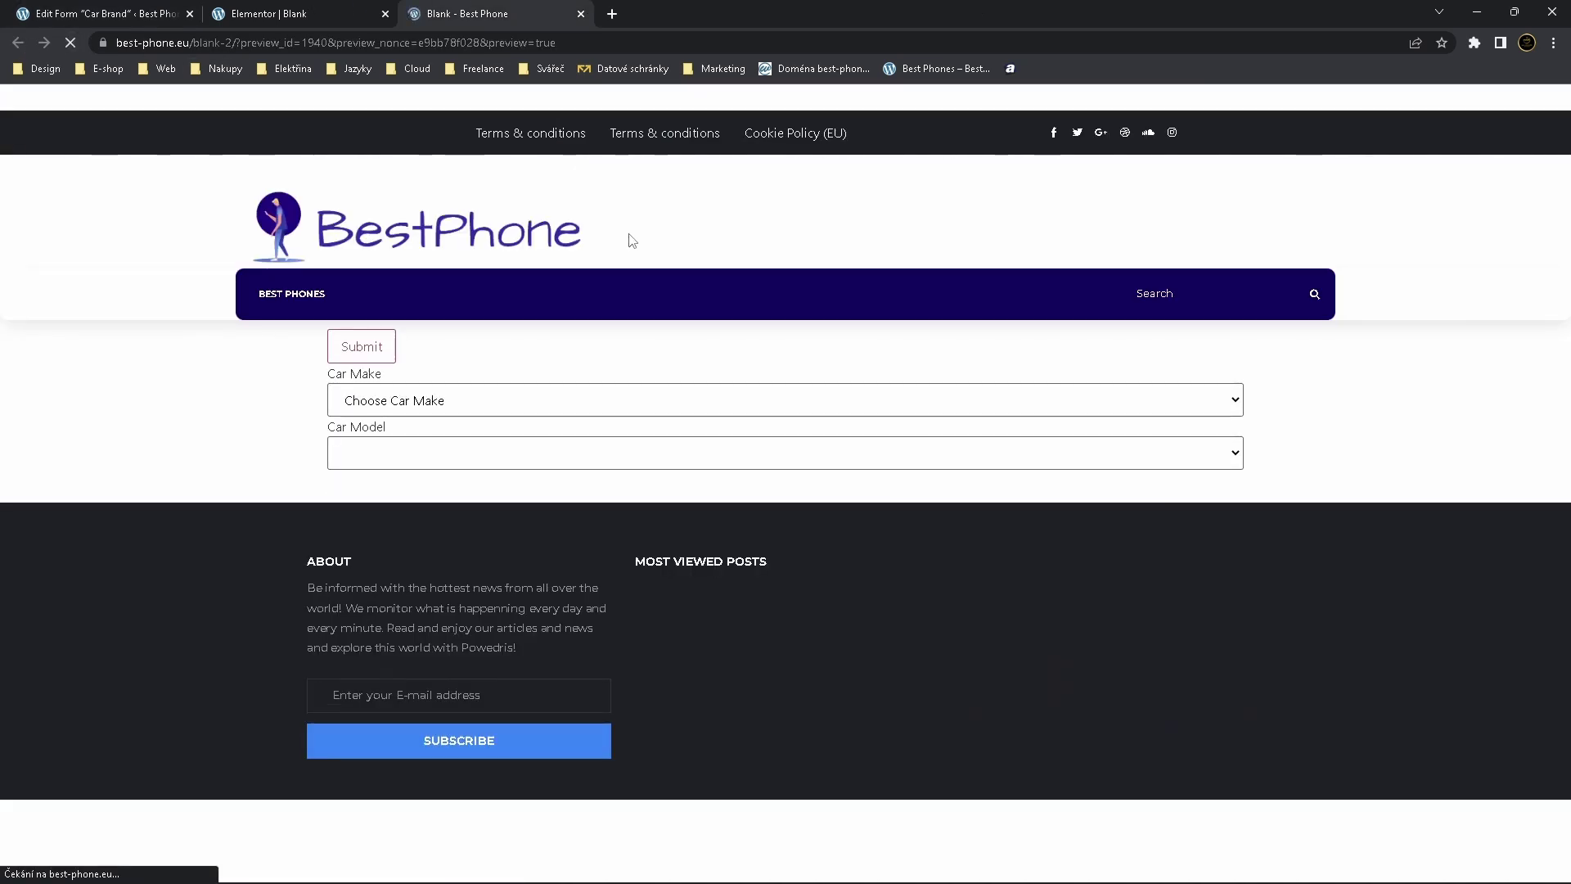
left_click(556, 415)
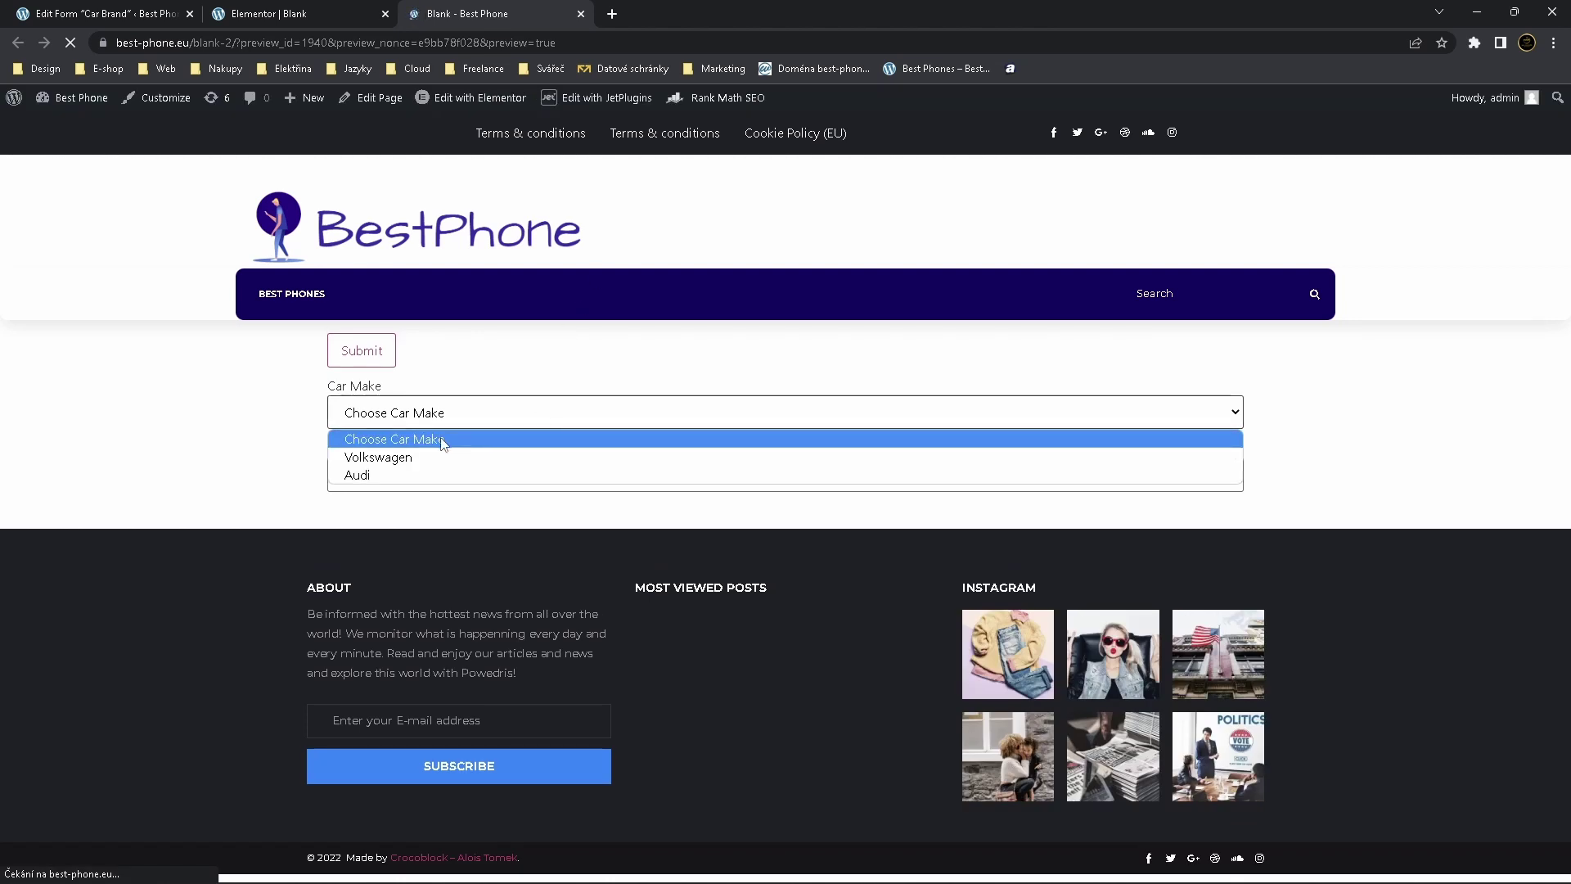
left_click(440, 456)
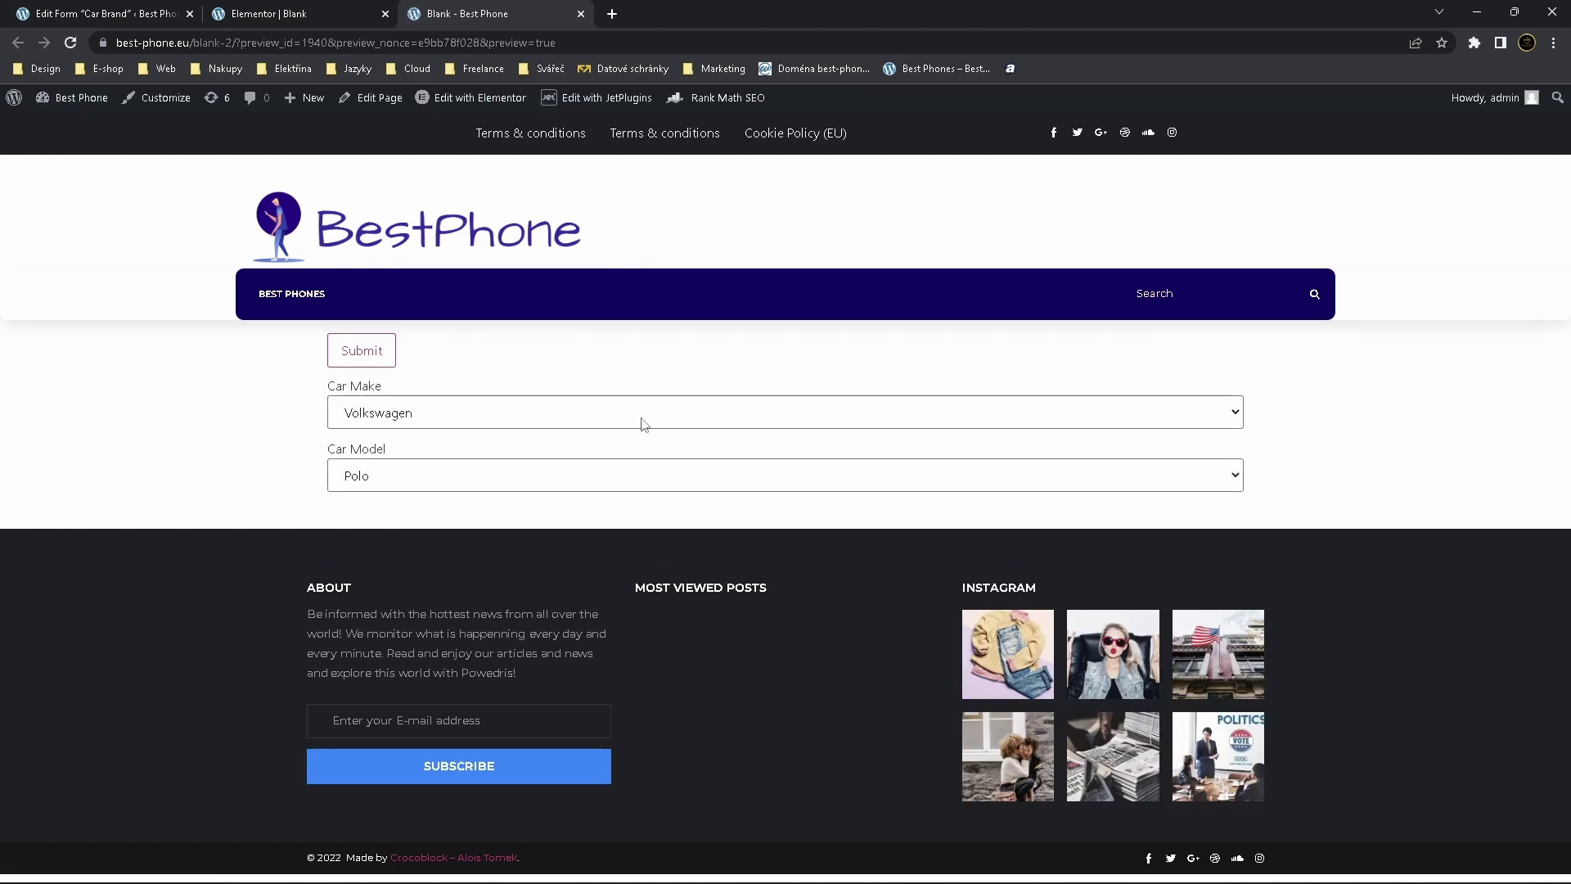
left_click(564, 481)
left_click(428, 530)
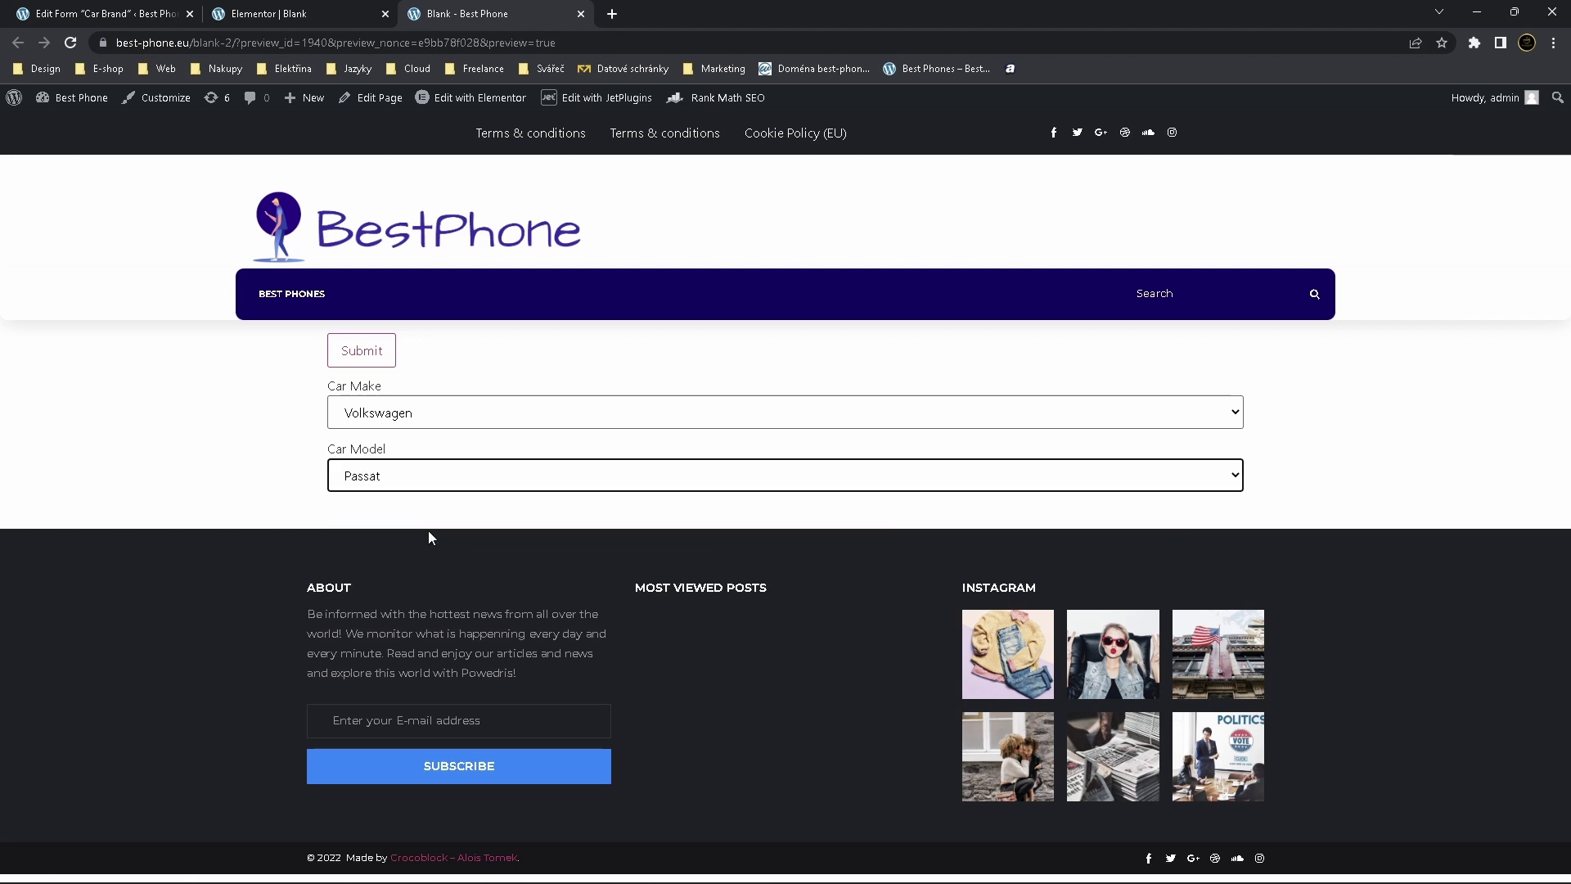
Check that level #1's placeholder in the form editor reads 'Choose Car Make'
key("ctrl+1")
left_click(555, 458)
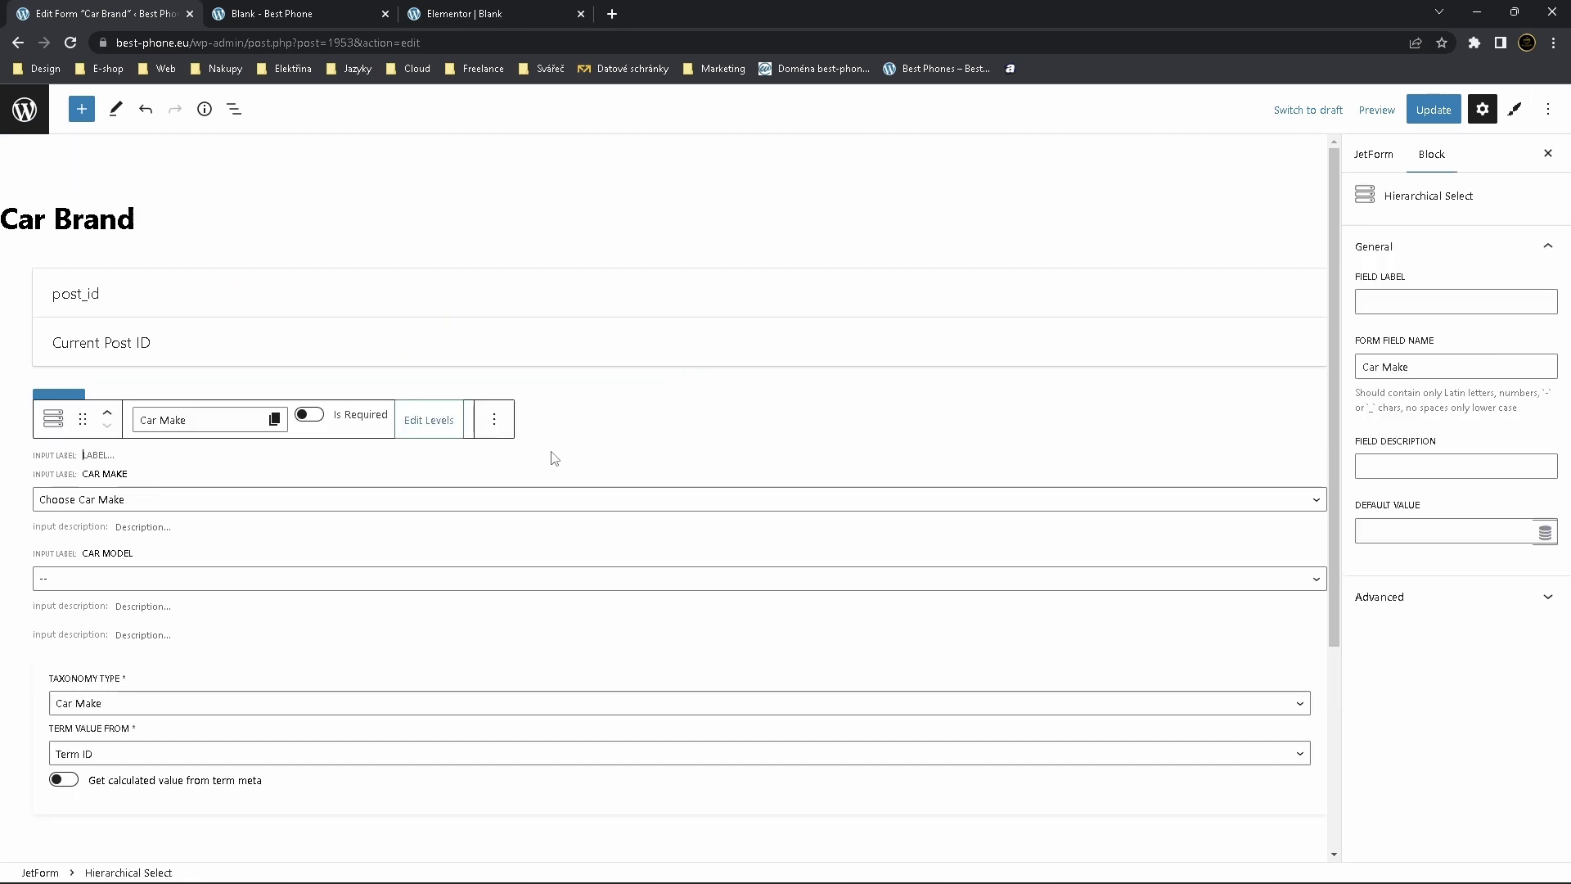
left_click(411, 425)
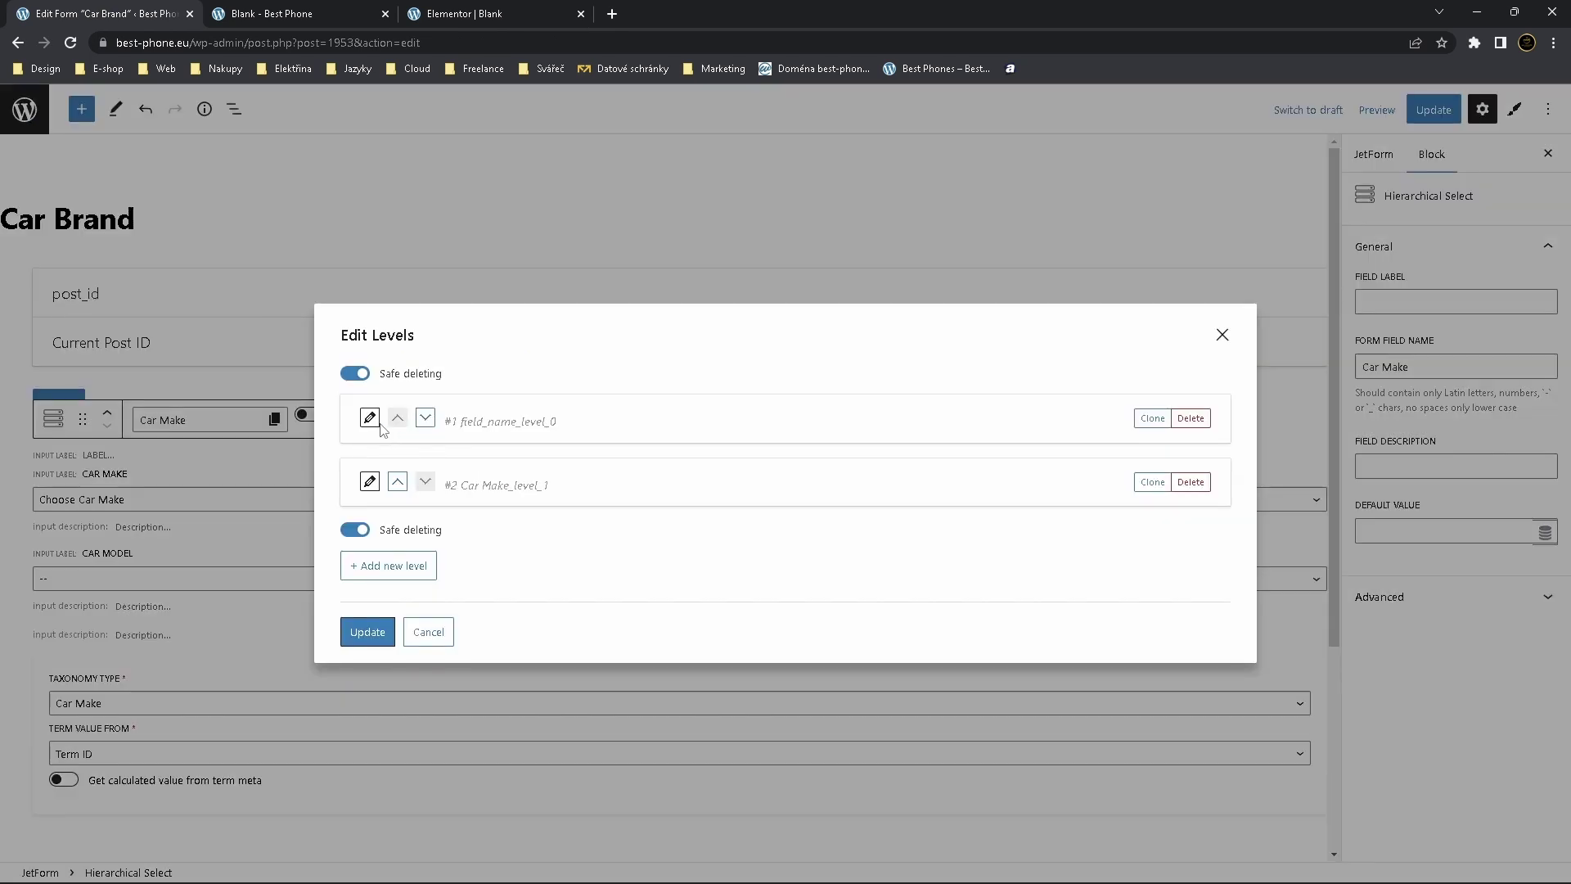
left_click(375, 420)
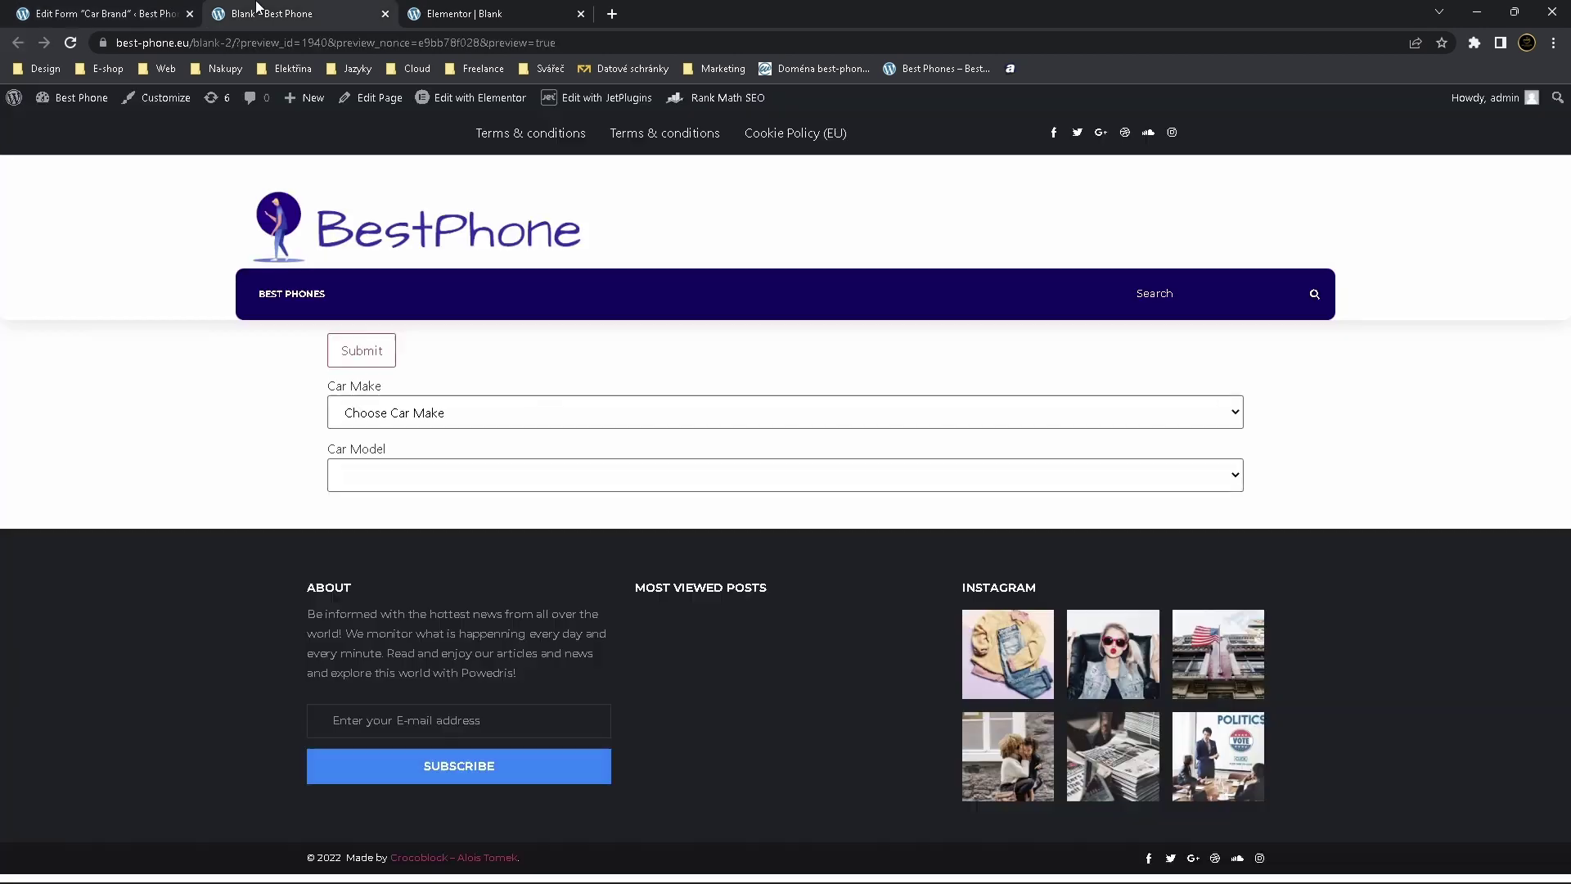
left_click(260, 13)
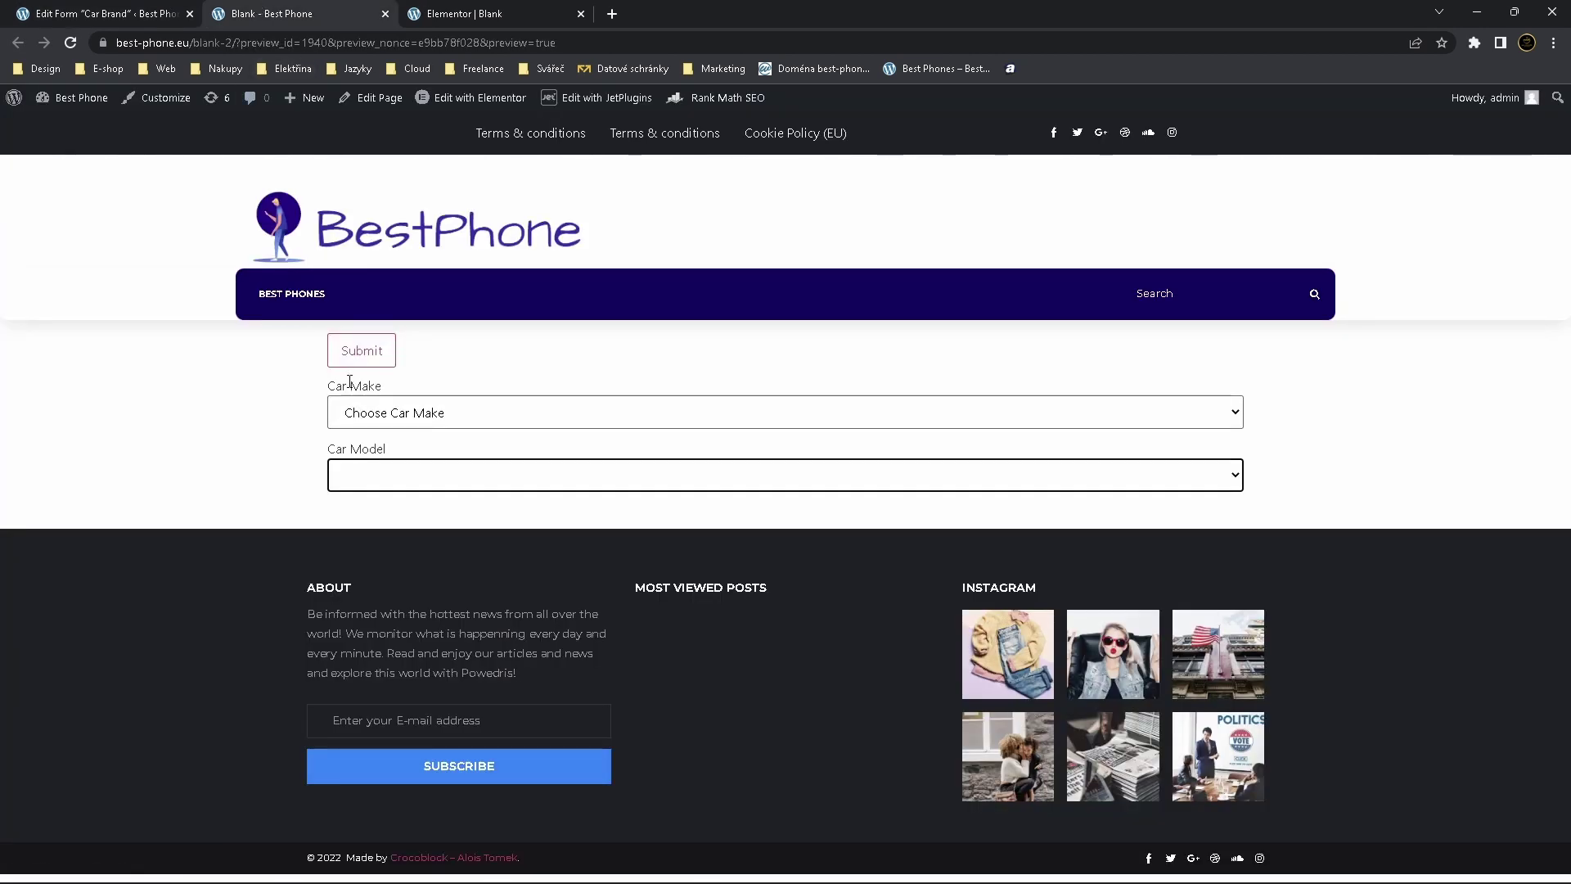
key("ctrl+shift+Tab")
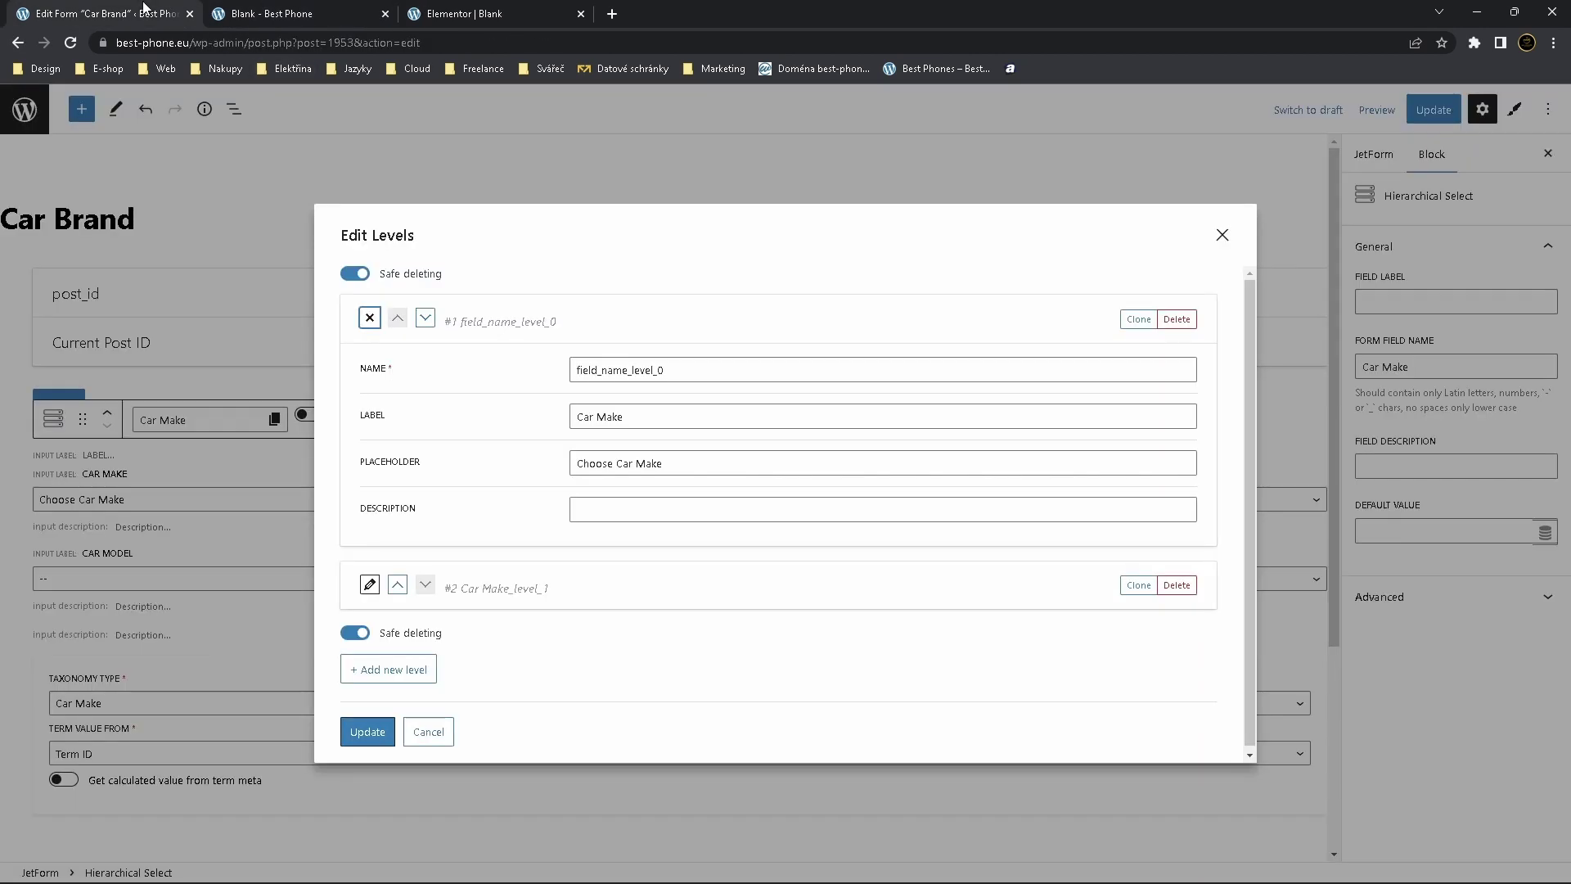
left_click(651, 464)
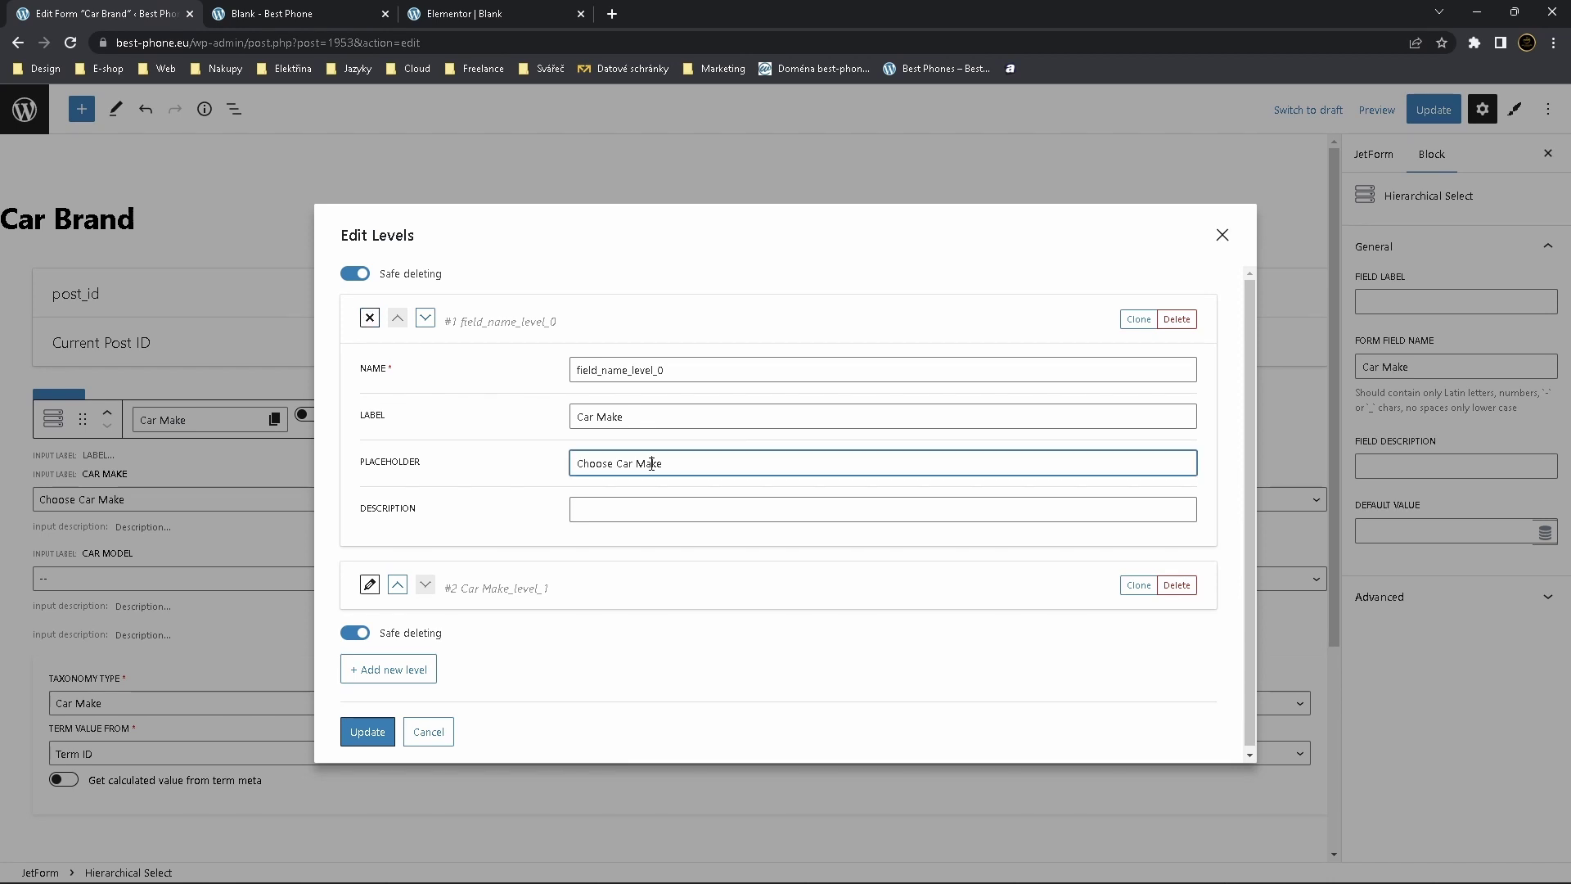
Open Car Make in the preview to see Volkswagen and Audi, closing it without choosing
left_click(304, 8)
left_click(434, 411)
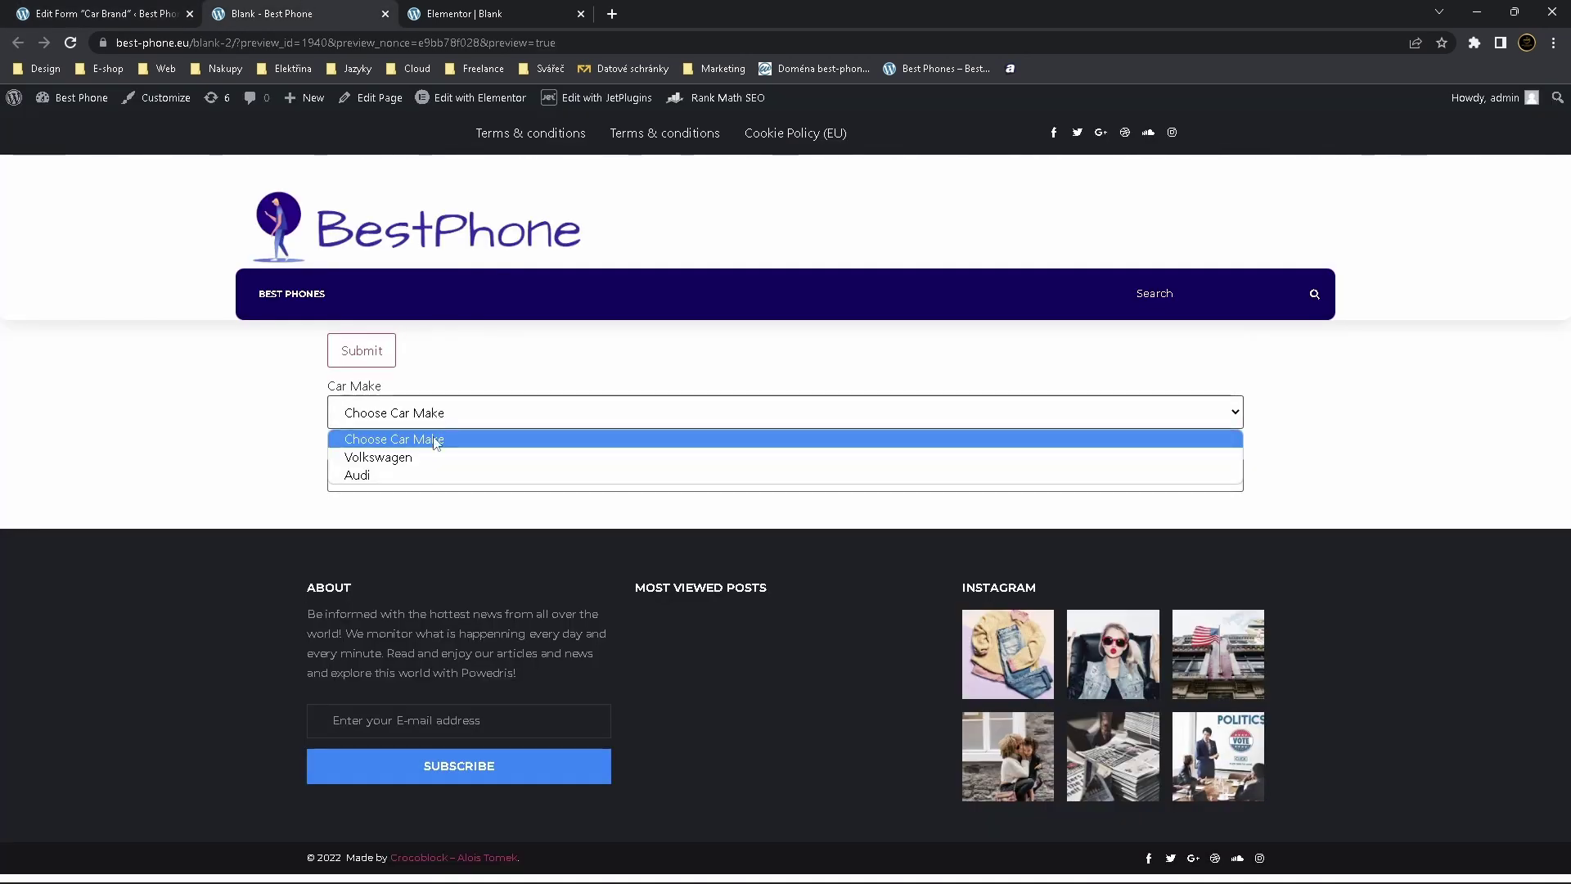
left_click(111, 388)
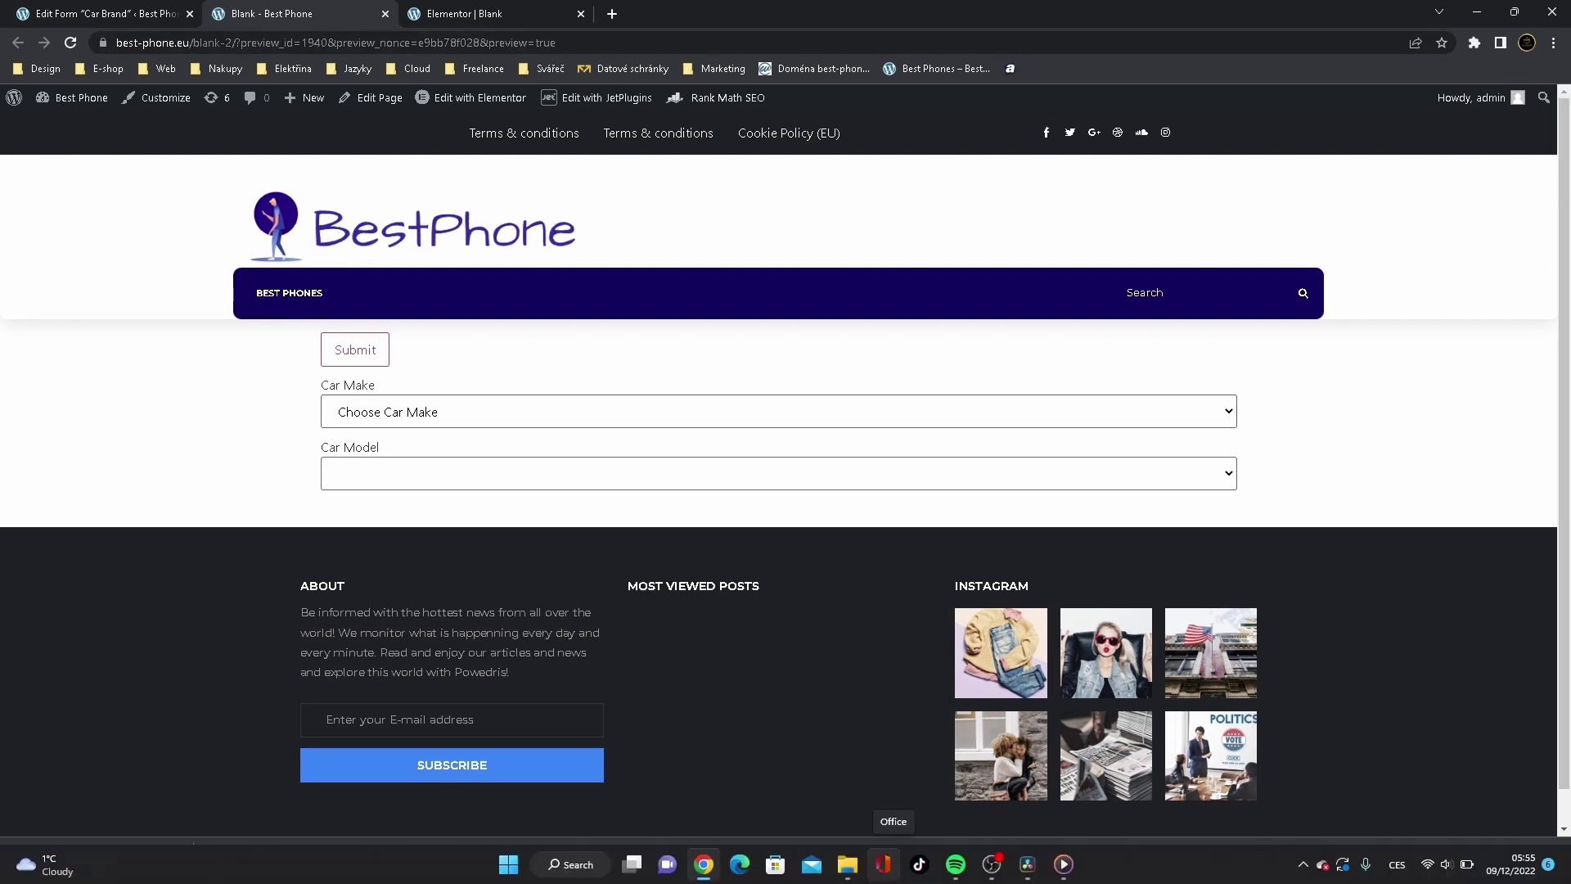